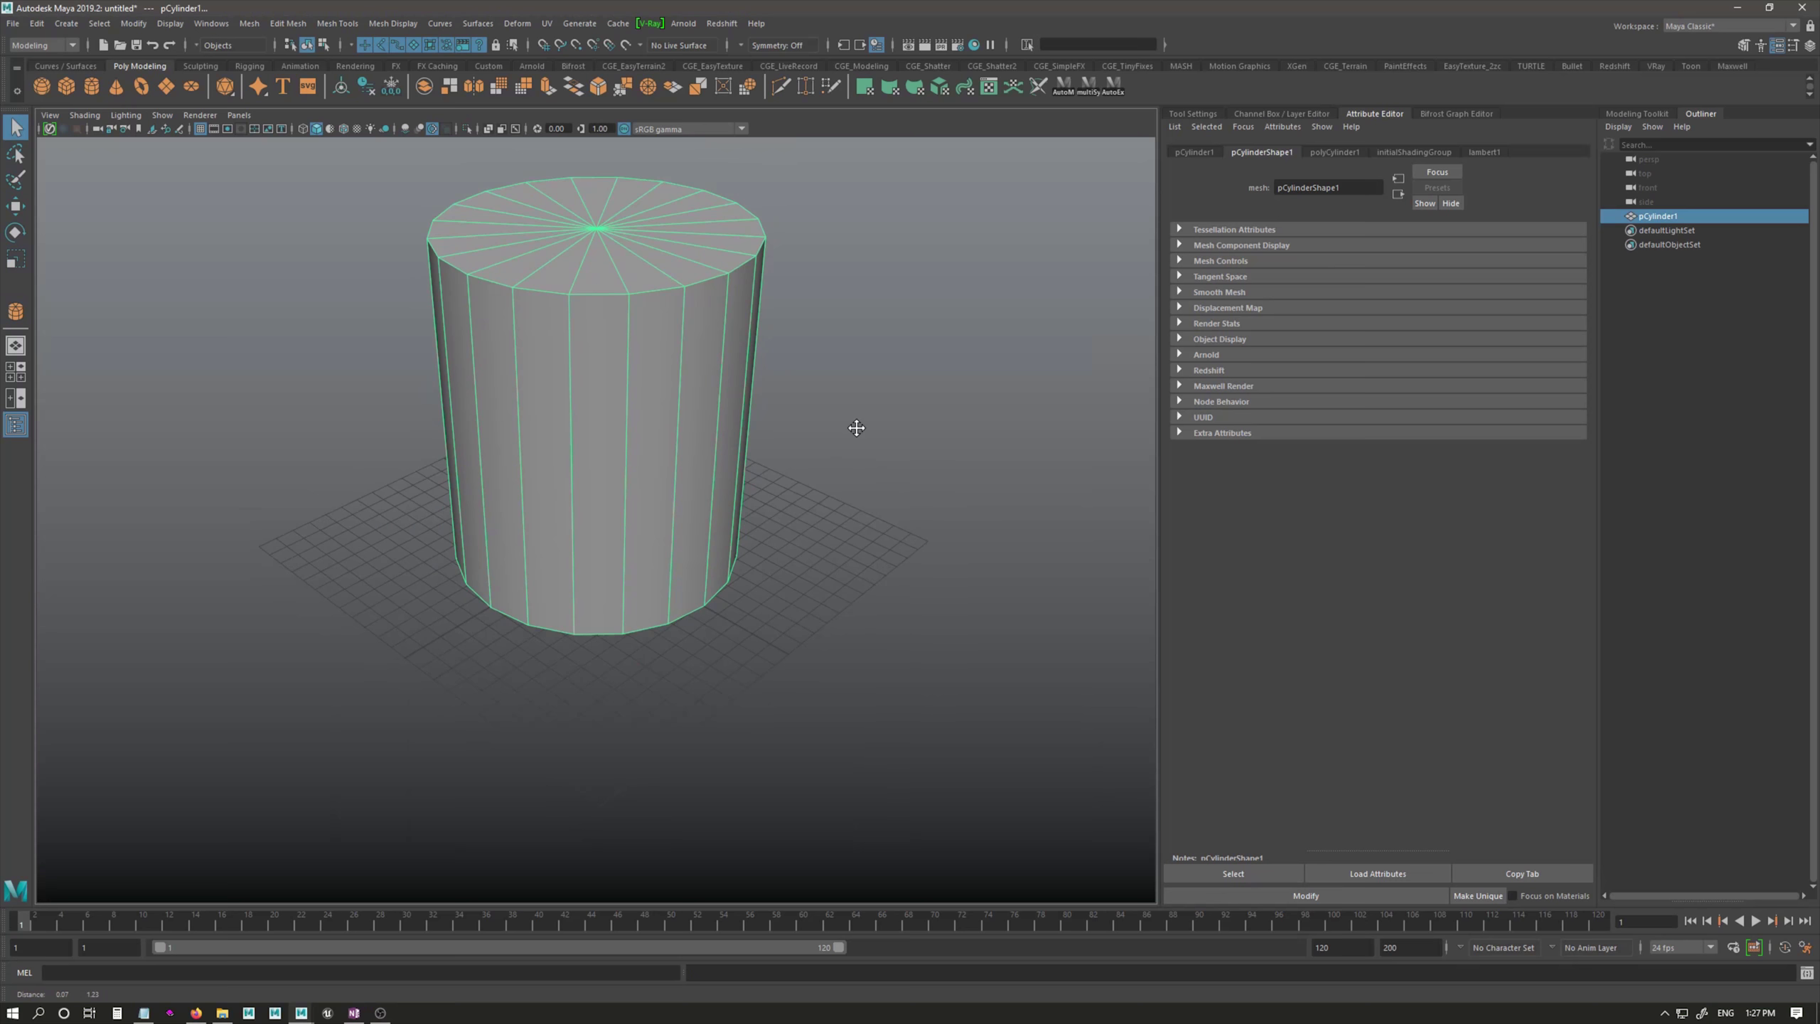
Step: Bevel a top-rim edge into a chamfered notch, then return to object selection
{"action": "left_click_drag", "start_coordinate": [853, 423], "coordinate": [853, 508], "text": "alt"}
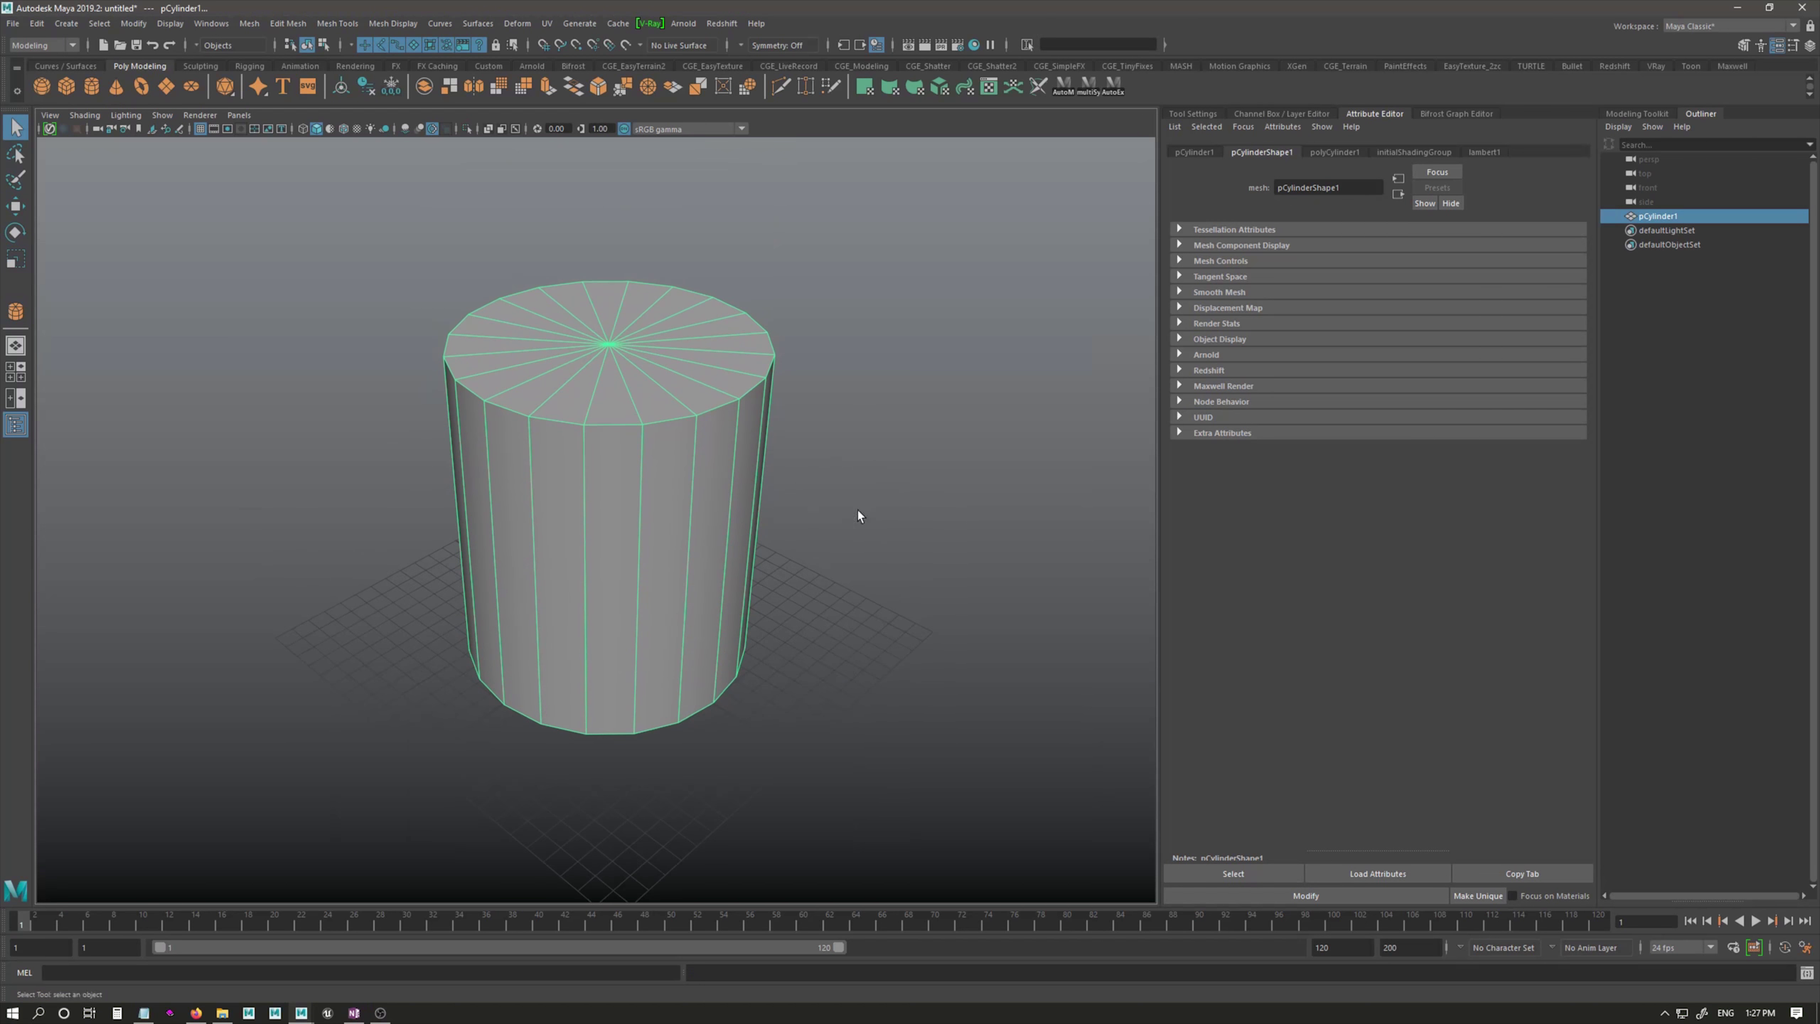
{"action": "key", "text": "F10"}
{"action": "left_click", "coordinate": [678, 411]}
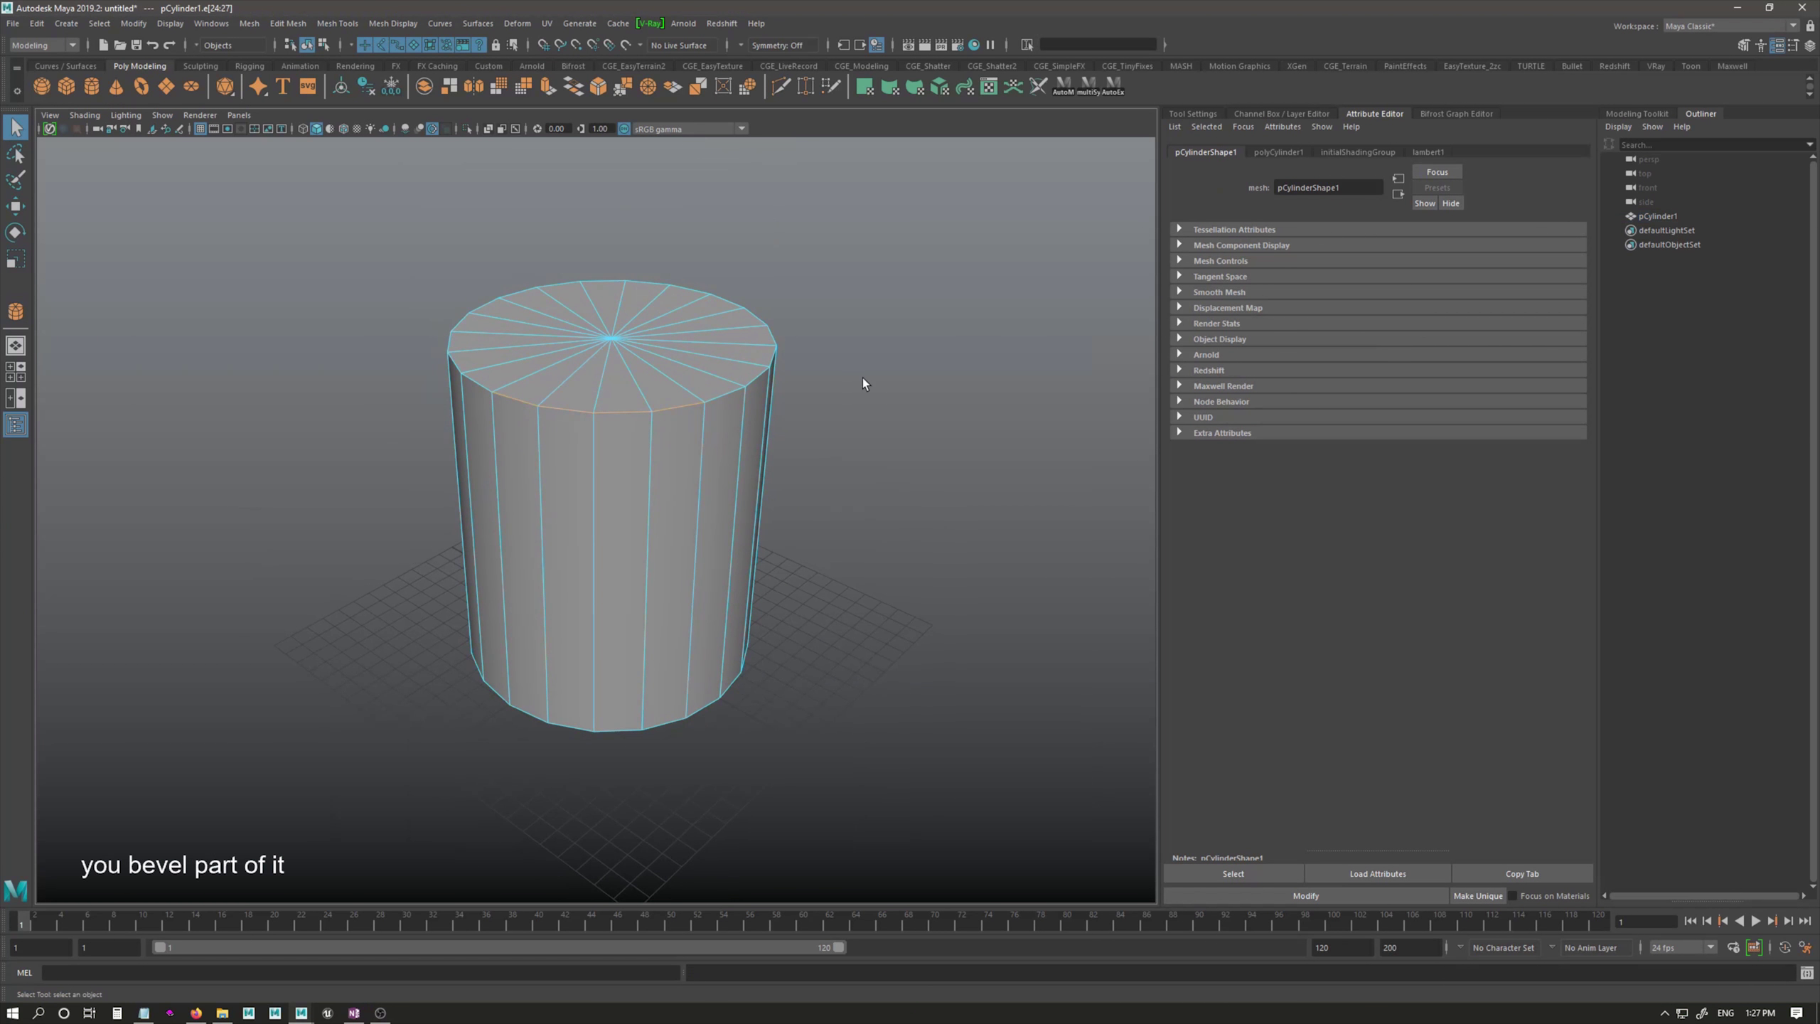
{"action": "key", "text": "ctrl+b"}
{"action": "left_click_drag", "start_coordinate": [722, 232], "coordinate": [738, 231]}
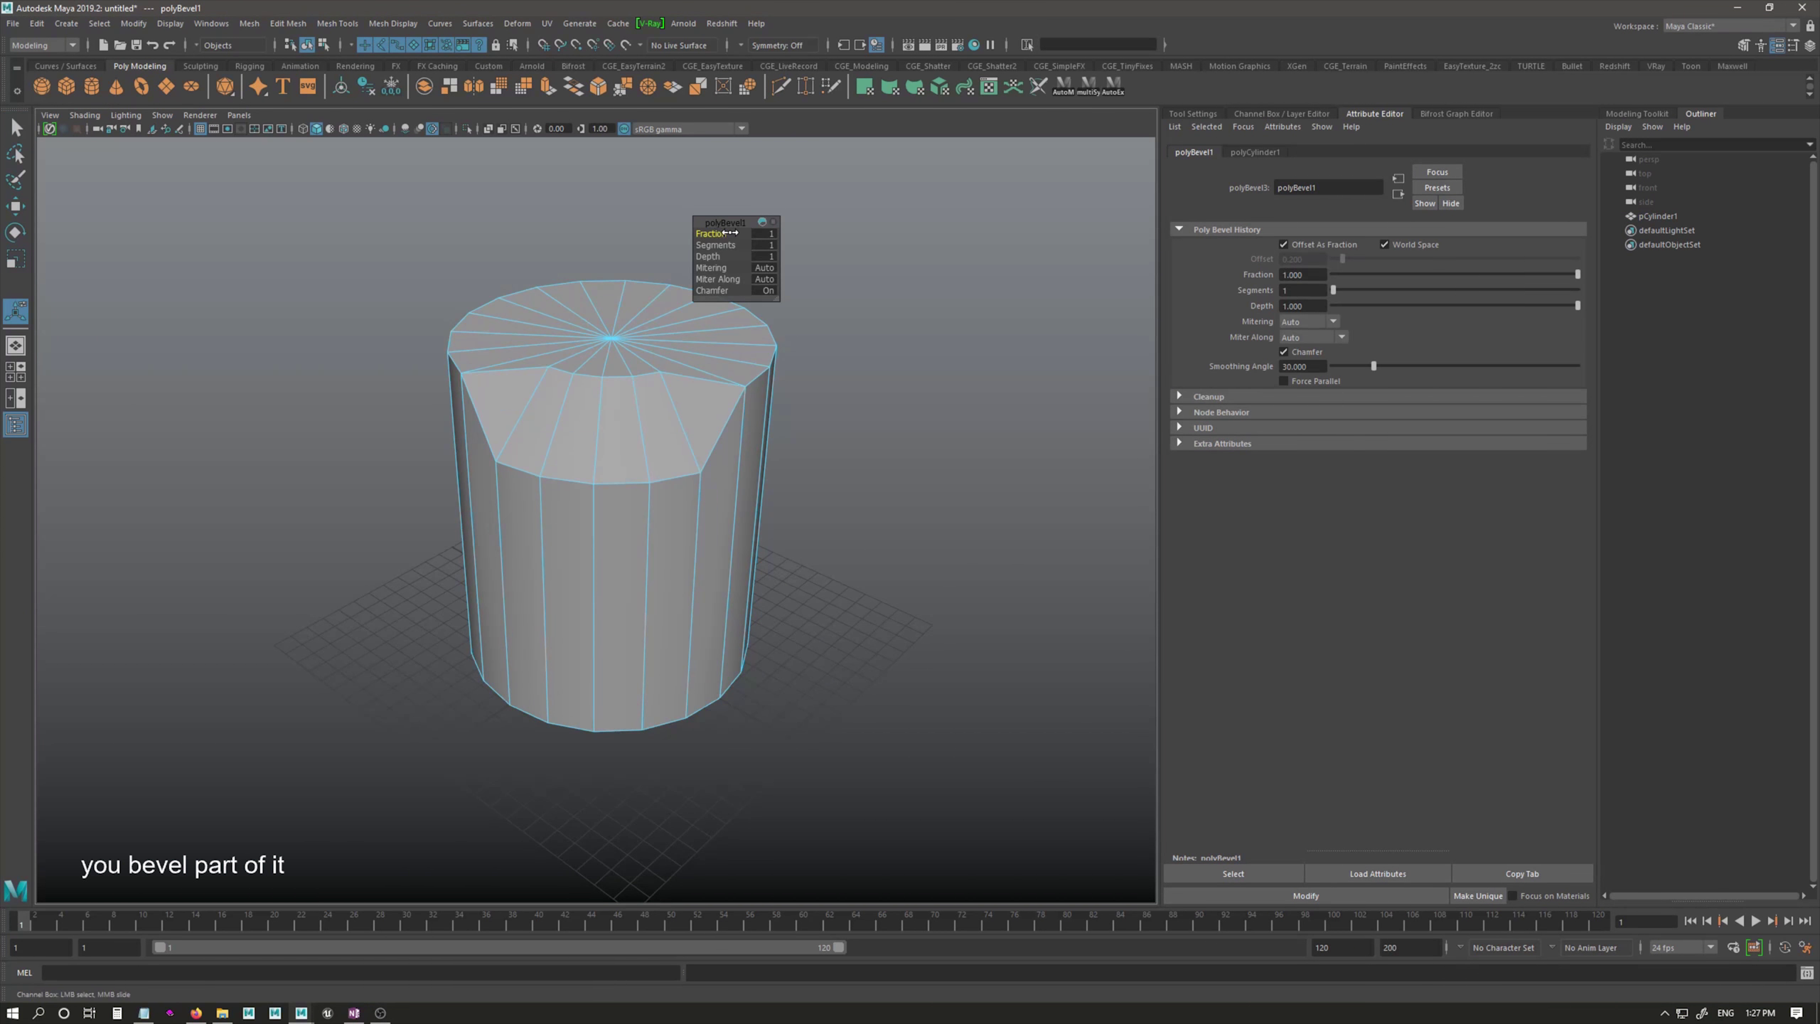
{"action": "left_click", "coordinate": [828, 512]}
{"action": "left_click_drag", "start_coordinate": [828, 511], "coordinate": [702, 517], "text": "alt"}
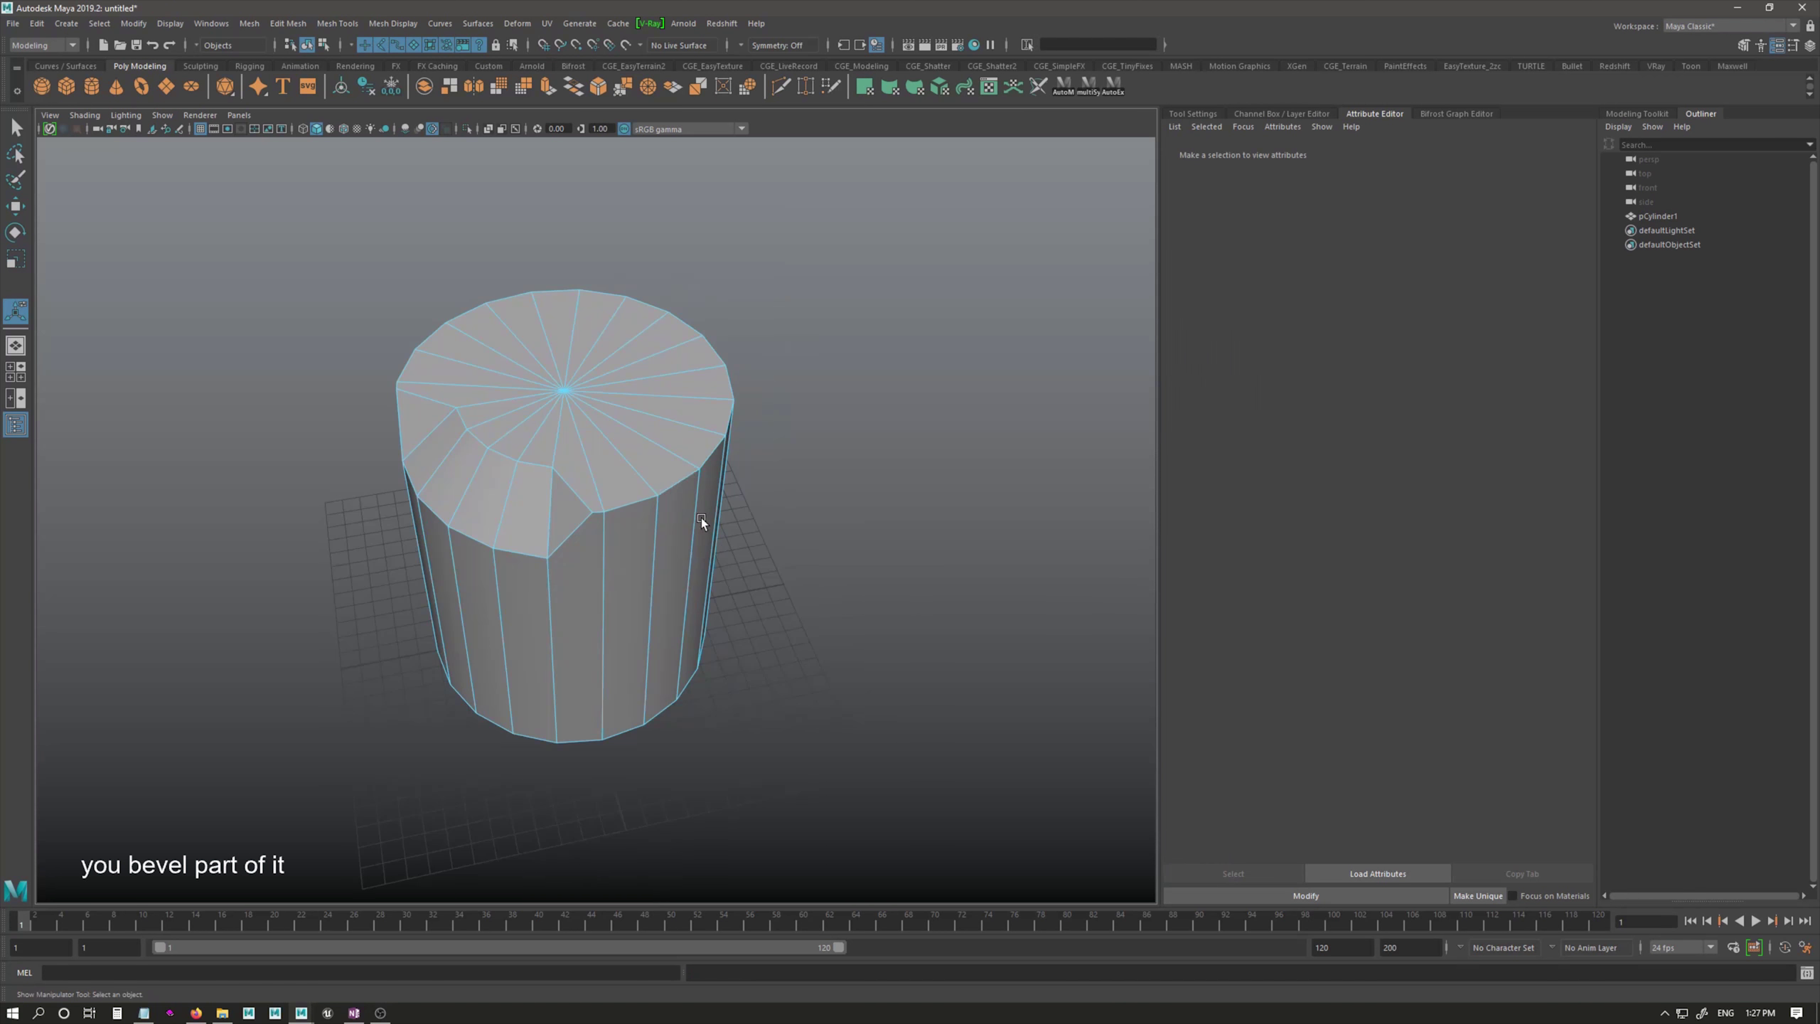
{"action": "key", "text": "q"}
{"action": "key", "text": "F8"}
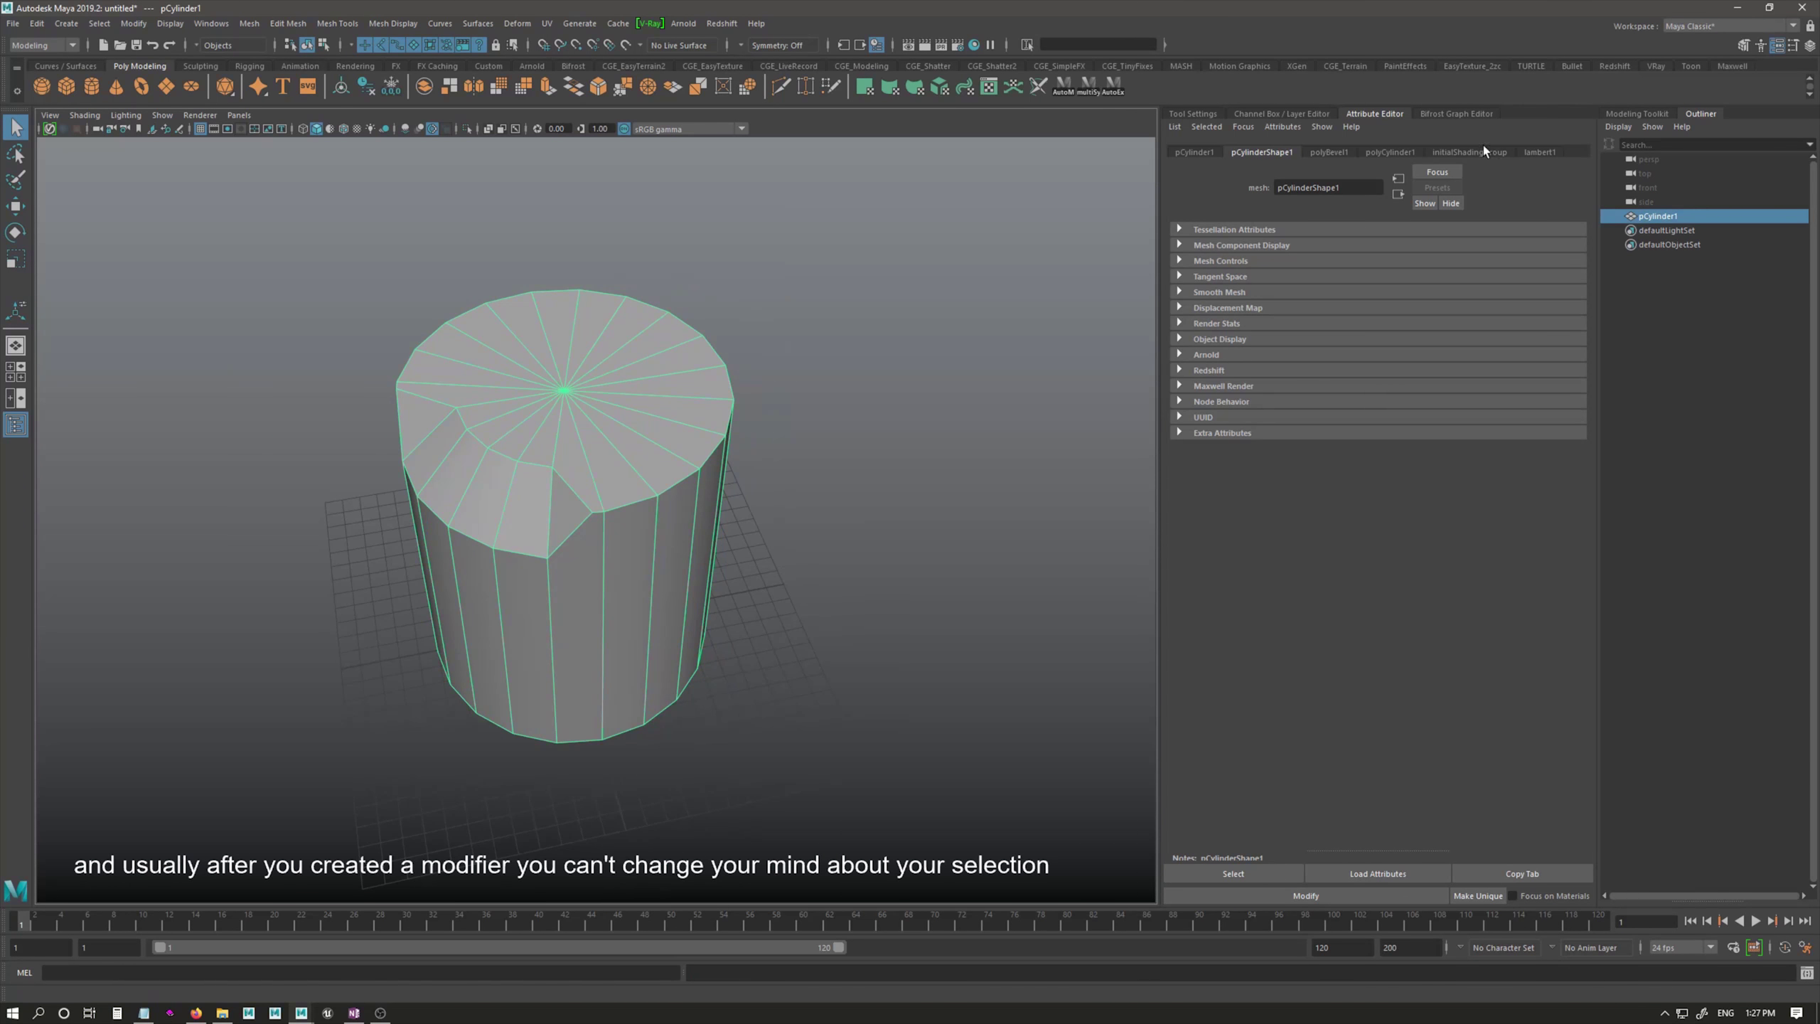
Step: Re-point polyBevel1 with Modify onto the cylinder's whole top rim edge loop
{"action": "left_click", "coordinate": [1328, 152]}
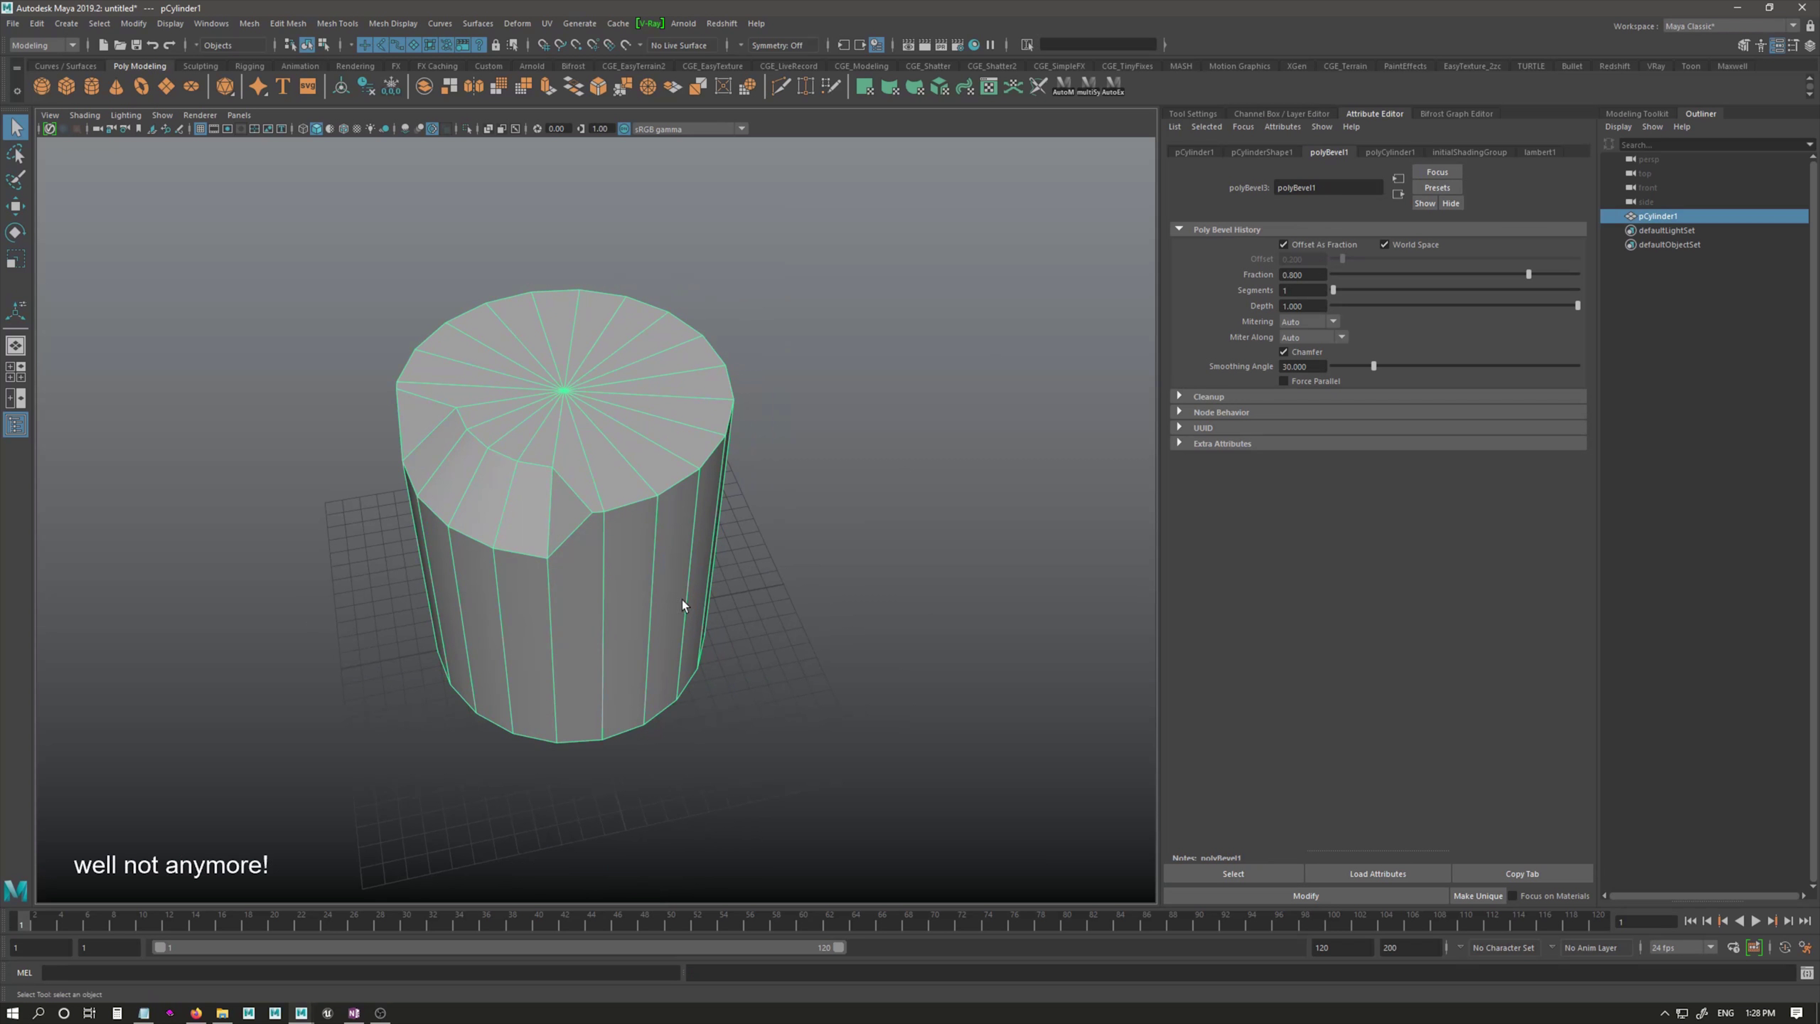
{"action": "left_click_drag", "start_coordinate": [640, 542], "coordinate": [640, 518], "text": "alt"}
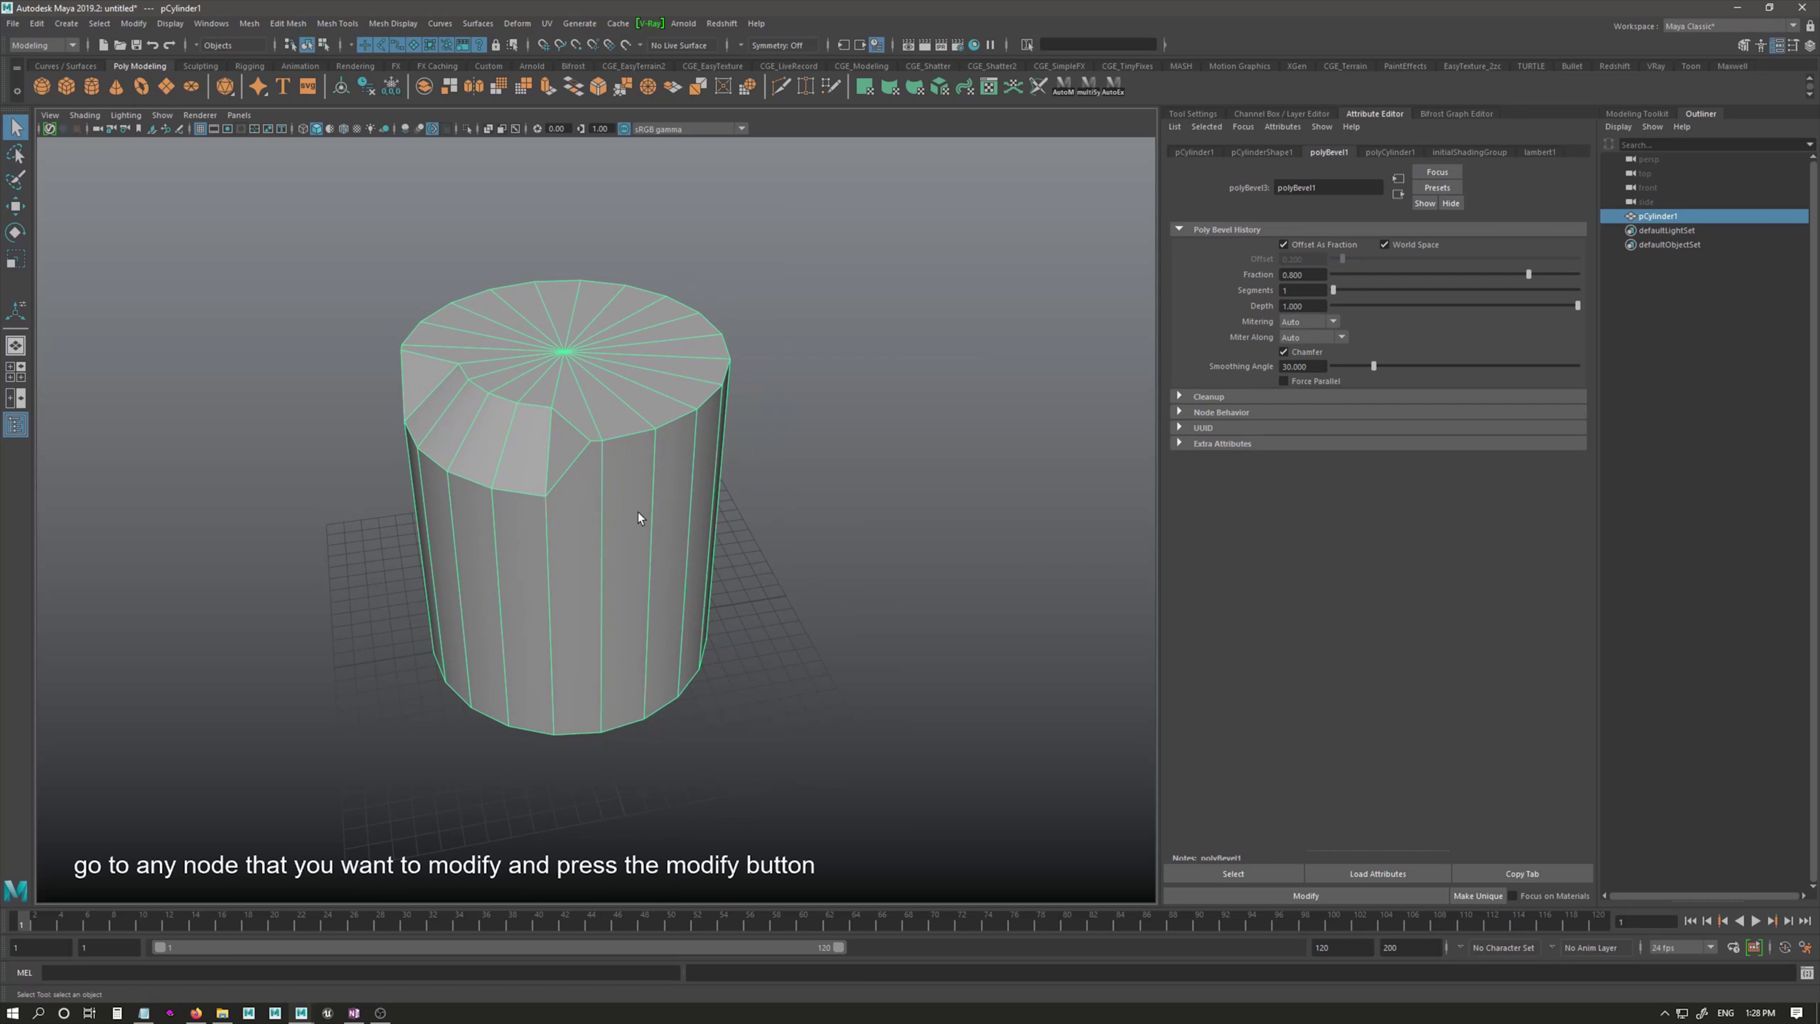
{"action": "left_click", "coordinate": [1280, 896]}
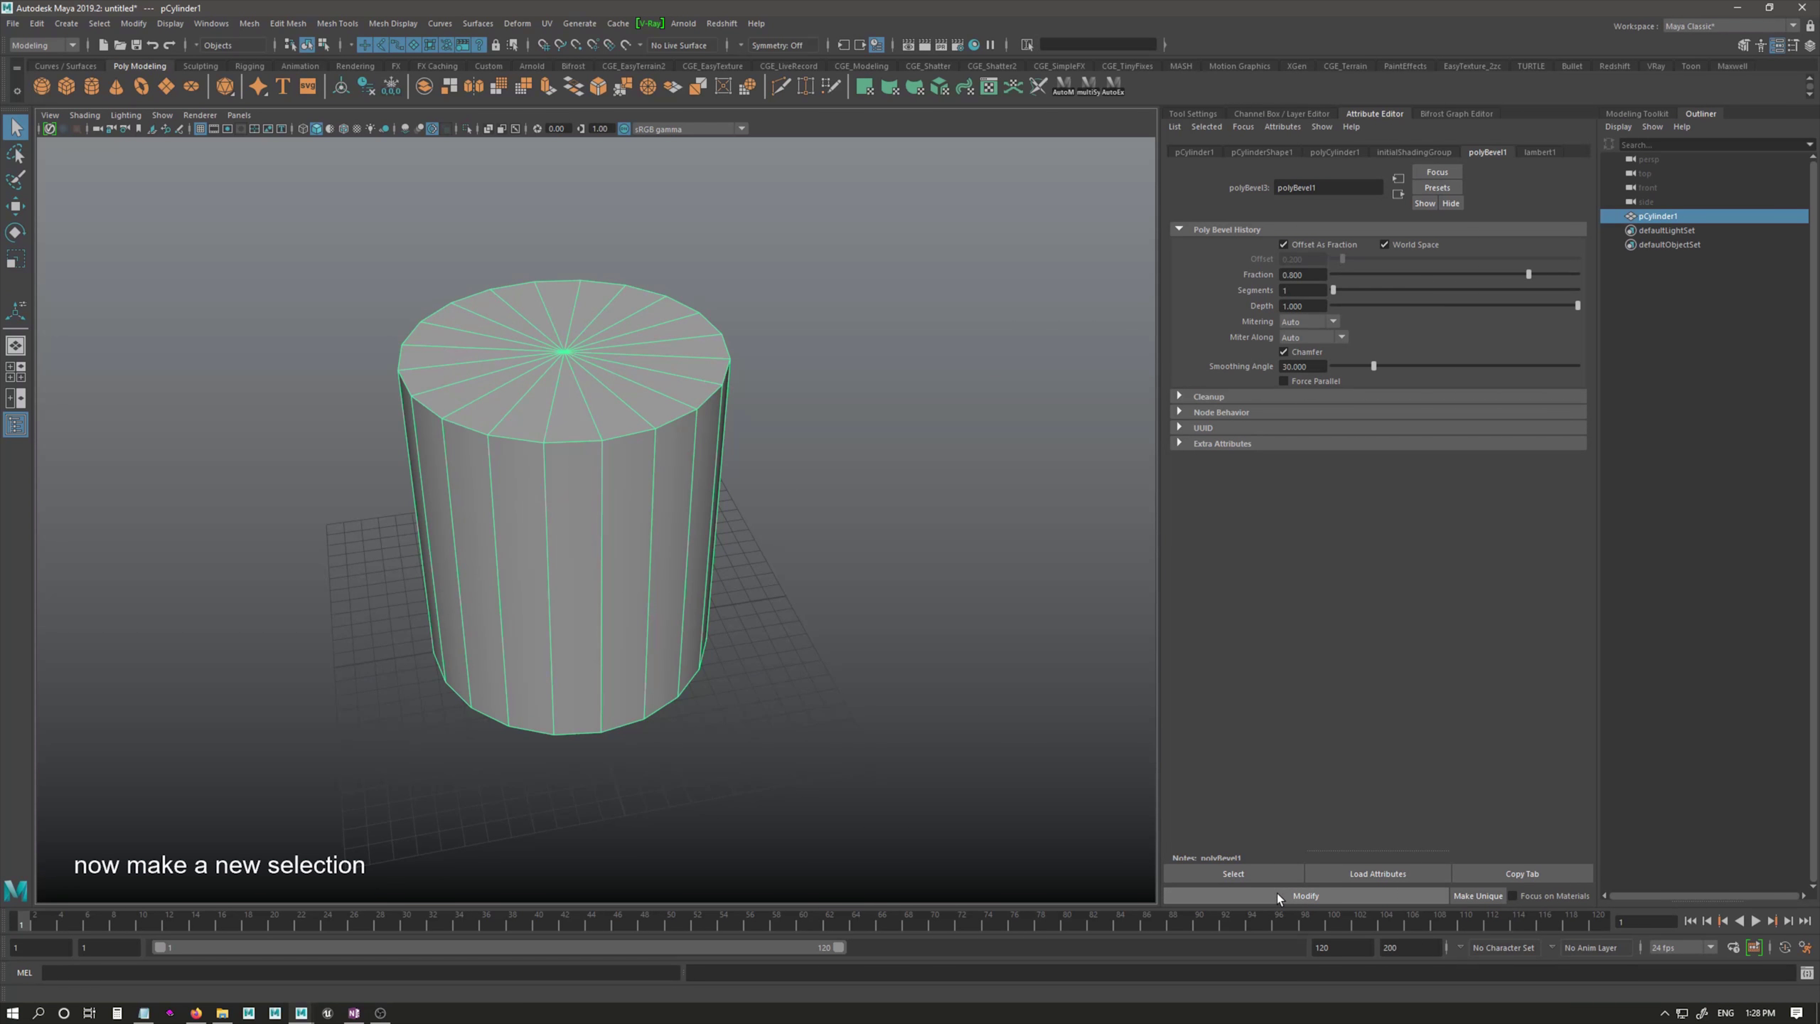
{"action": "right_click_drag", "start_coordinate": [571, 485], "coordinate": [569, 431]}
{"action": "double_click", "coordinate": [566, 441]}
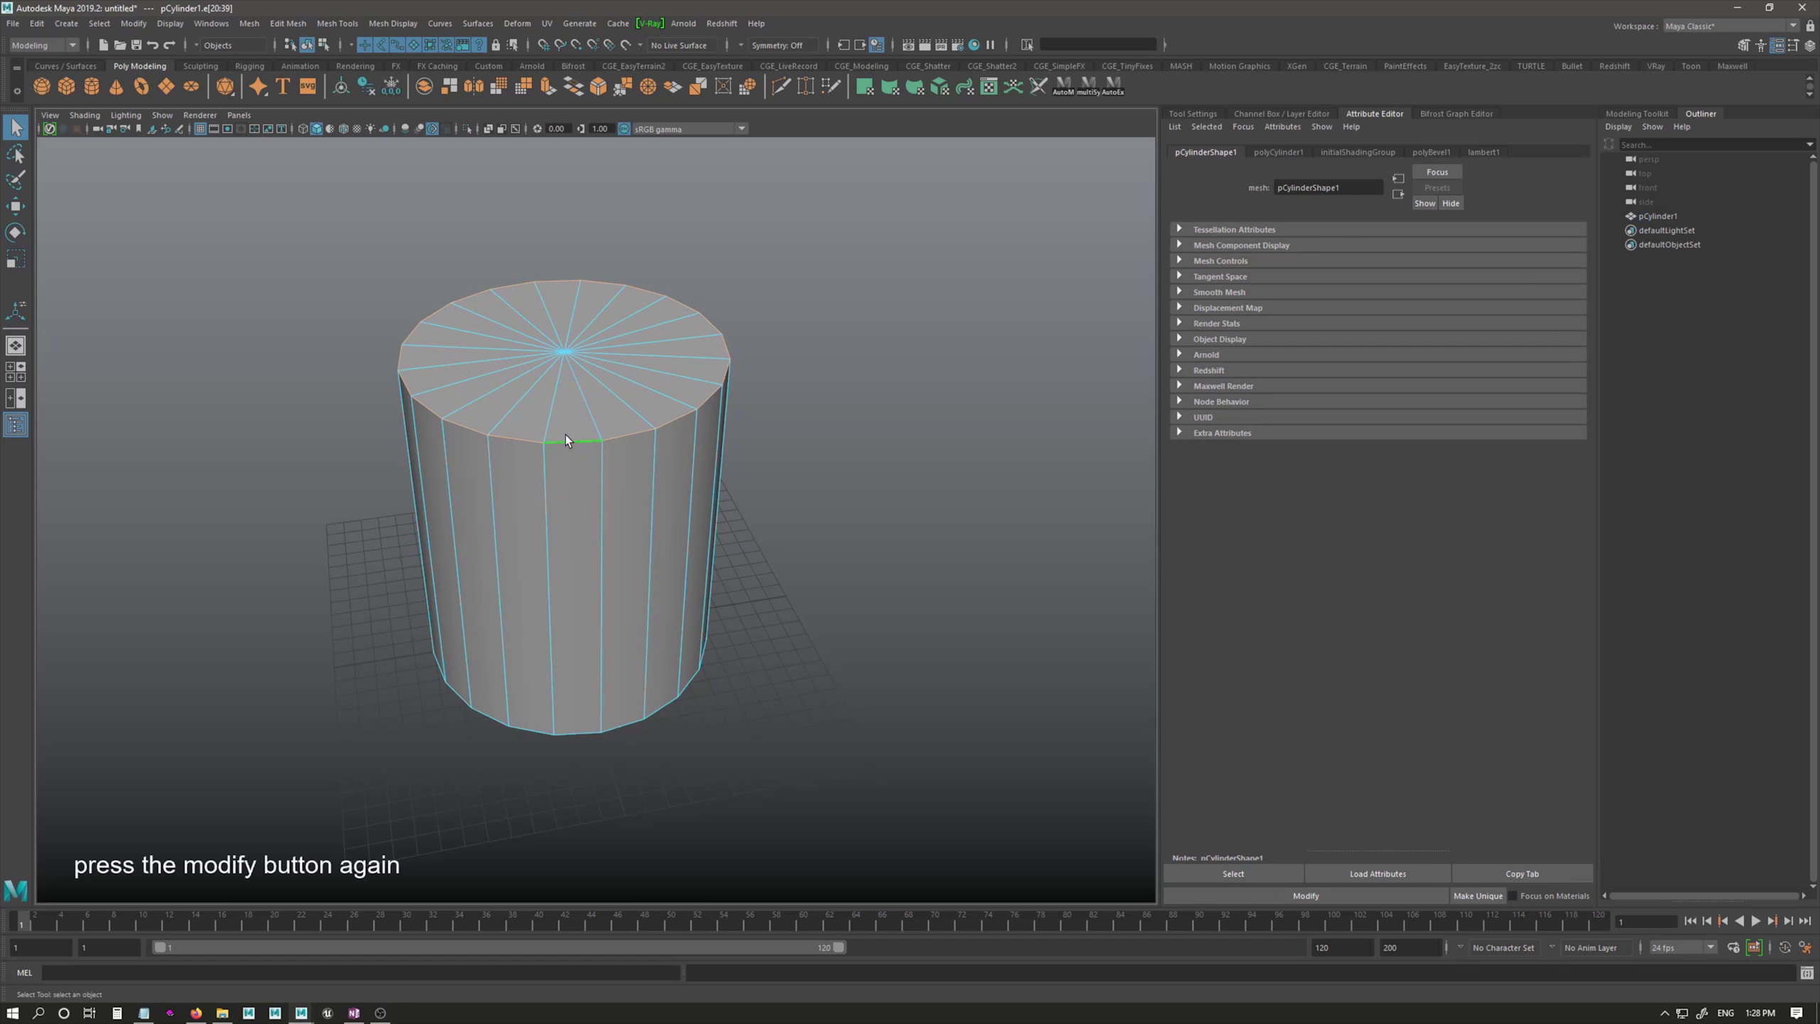
{"action": "left_click", "coordinate": [1259, 901]}
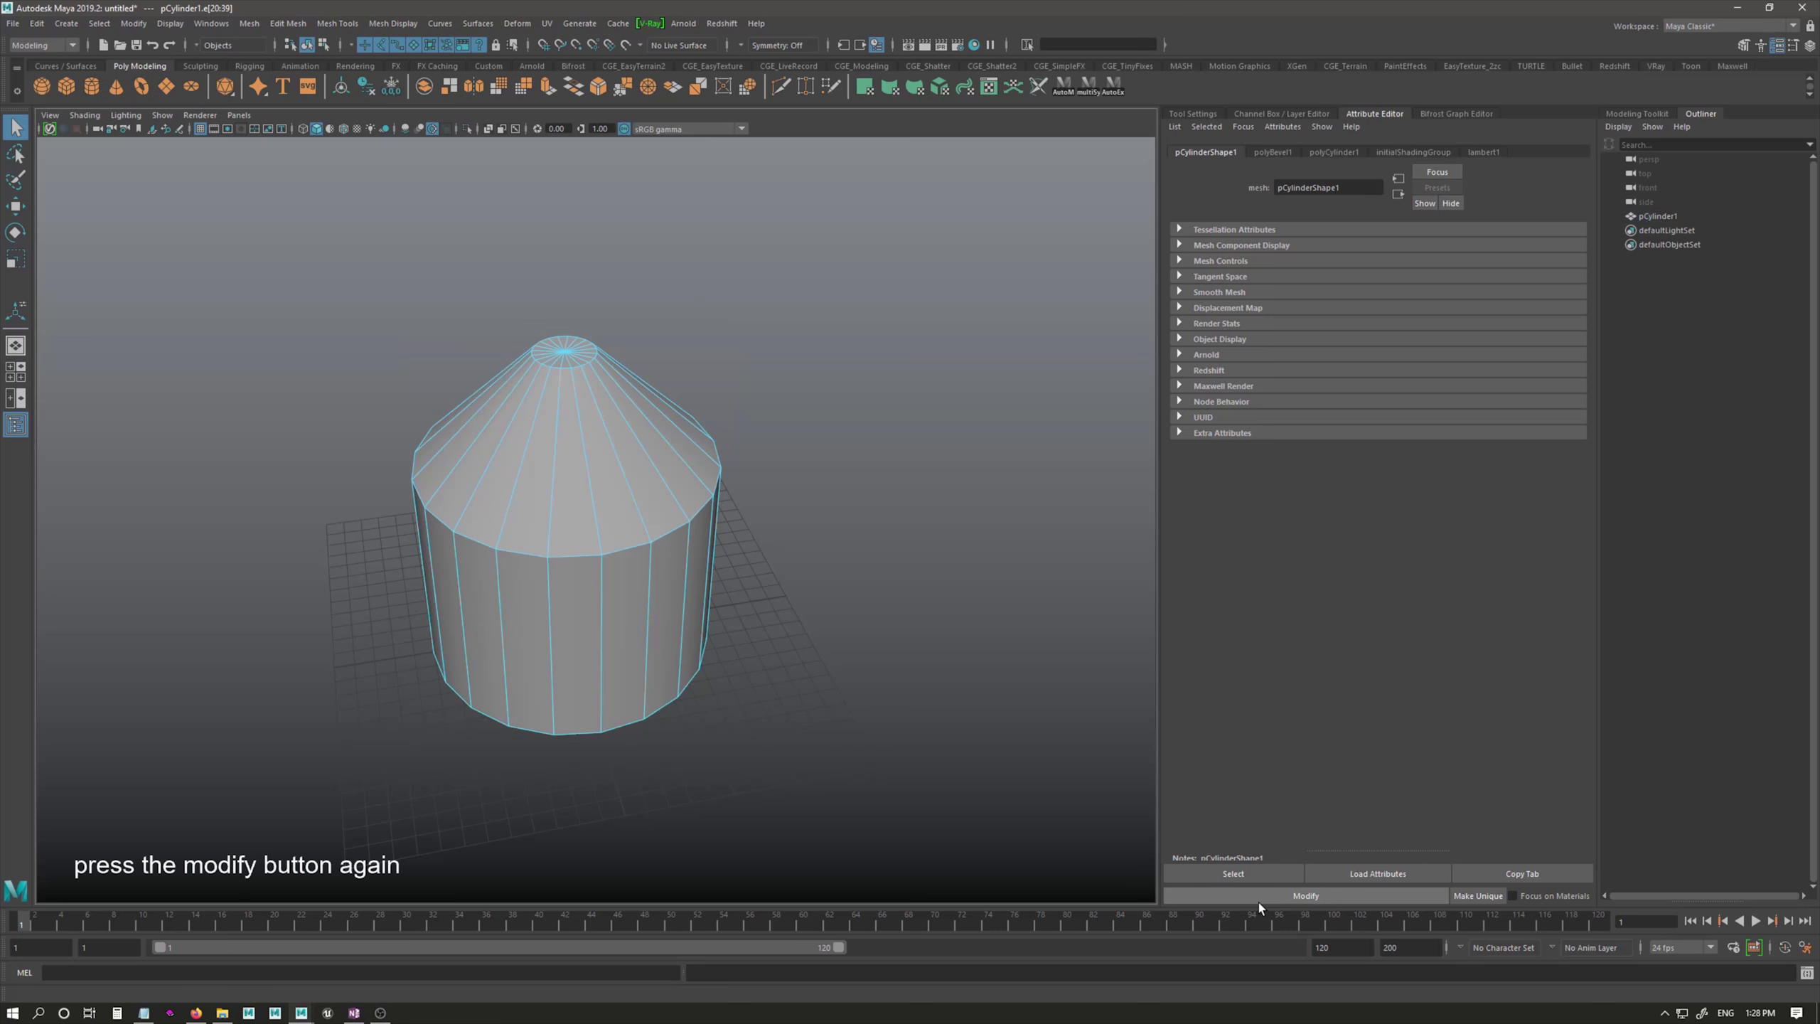
{"action": "left_click_drag", "start_coordinate": [552, 688], "coordinate": [603, 688], "text": "alt"}
Step: Reduce the polyBevel1 Fraction to 0.158 for a thin chamfer
{"action": "left_click", "coordinate": [1274, 152]}
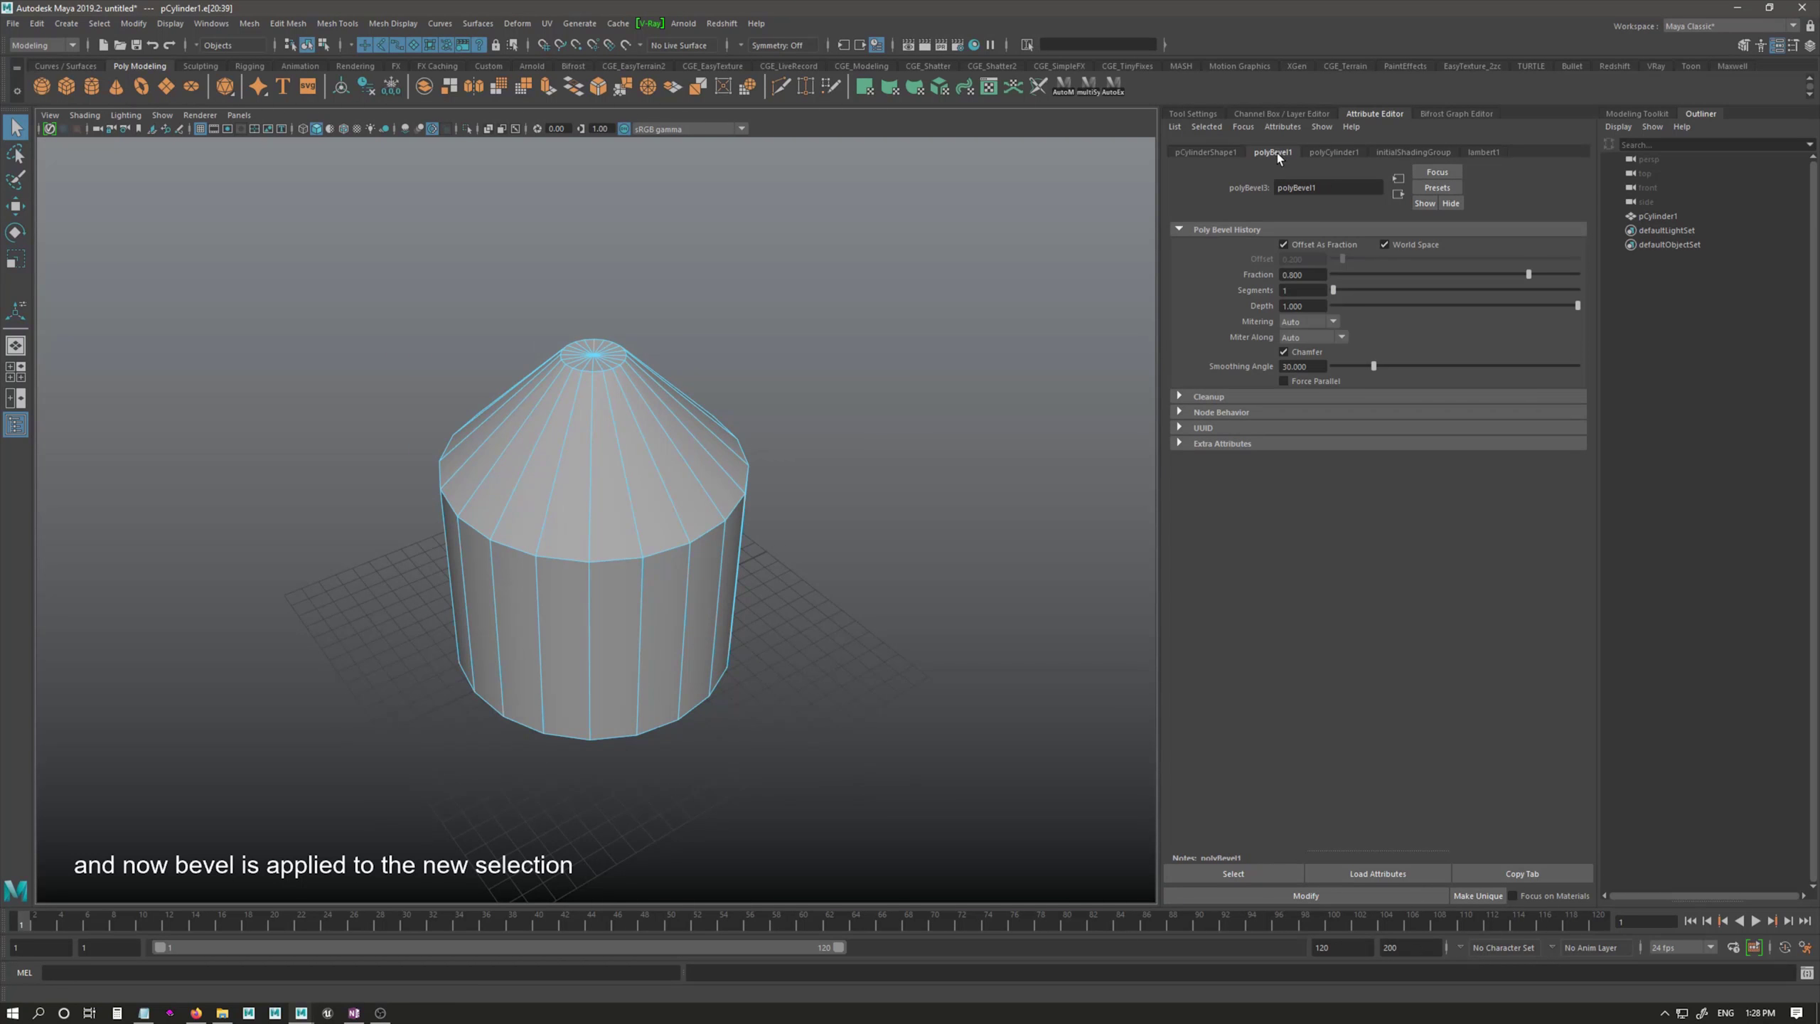
{"action": "left_click_drag", "start_coordinate": [1490, 283], "coordinate": [1371, 276]}
{"action": "left_click_drag", "start_coordinate": [545, 566], "coordinate": [570, 570], "text": "alt"}
Step: Widen the bevel Fraction to 0.287 and extrude two bevel-ring faces outward
{"action": "left_click_drag", "start_coordinate": [1371, 275], "coordinate": [1403, 278]}
{"action": "key", "text": "F11"}
{"action": "left_click", "coordinate": [502, 425]}
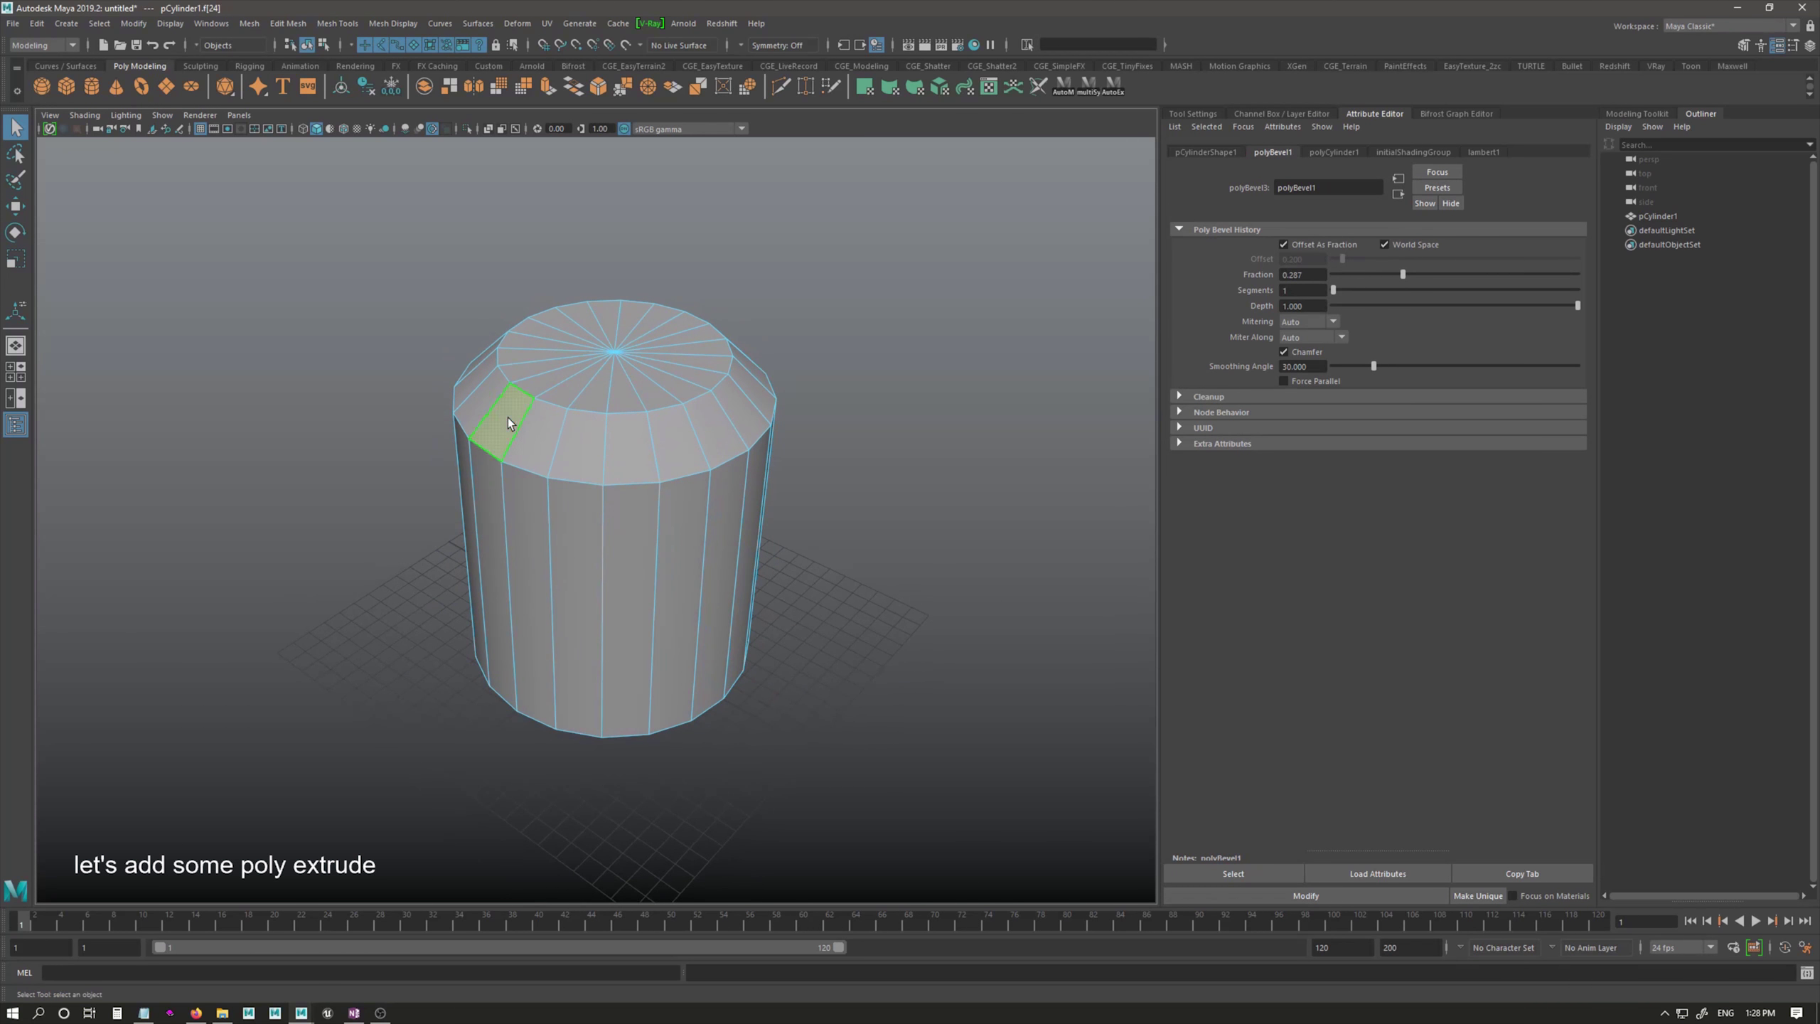
{"action": "left_click", "coordinate": [481, 378], "text": "shift"}
{"action": "key", "text": "ctrl+e"}
{"action": "left_click_drag", "start_coordinate": [738, 233], "coordinate": [724, 233]}
{"action": "key", "text": "q"}
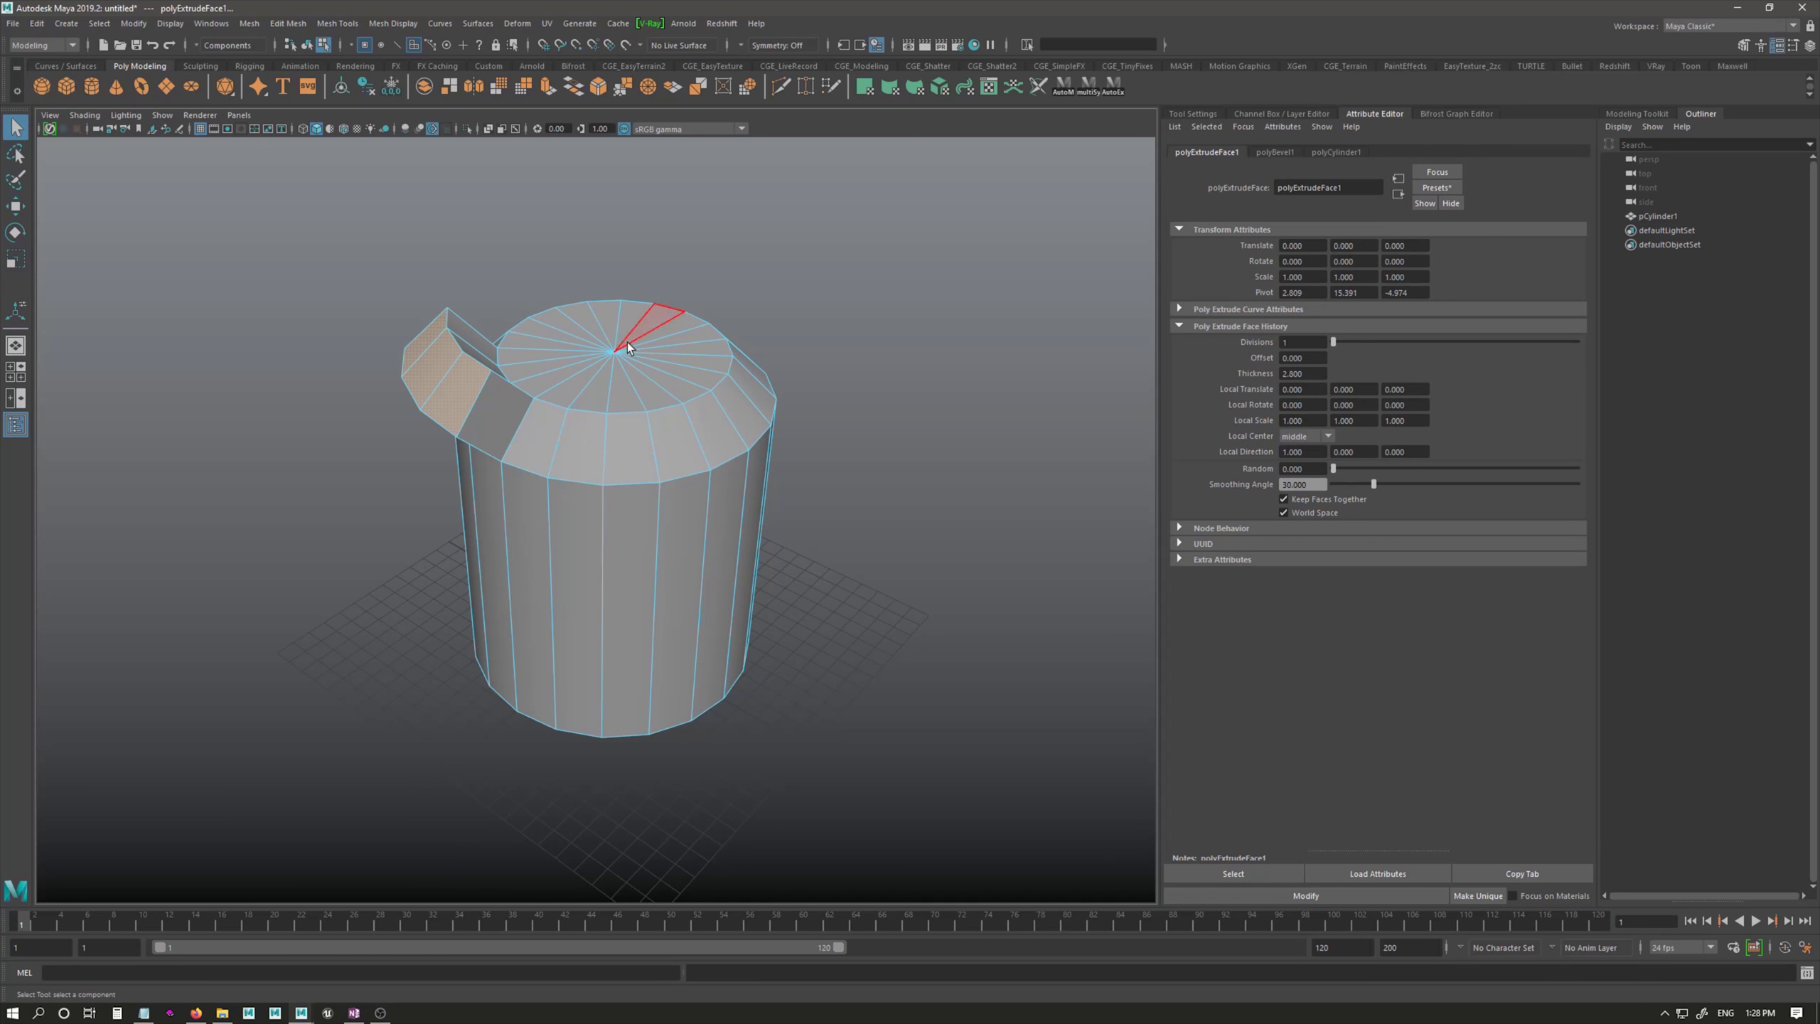
Step: Extrude the cylinder's top cap faces upward into a raised neck
{"action": "left_click", "coordinate": [640, 336]}
{"action": "left_click_drag", "start_coordinate": [640, 335], "coordinate": [638, 363], "text": "shift"}
{"action": "key", "text": "ctrl+e"}
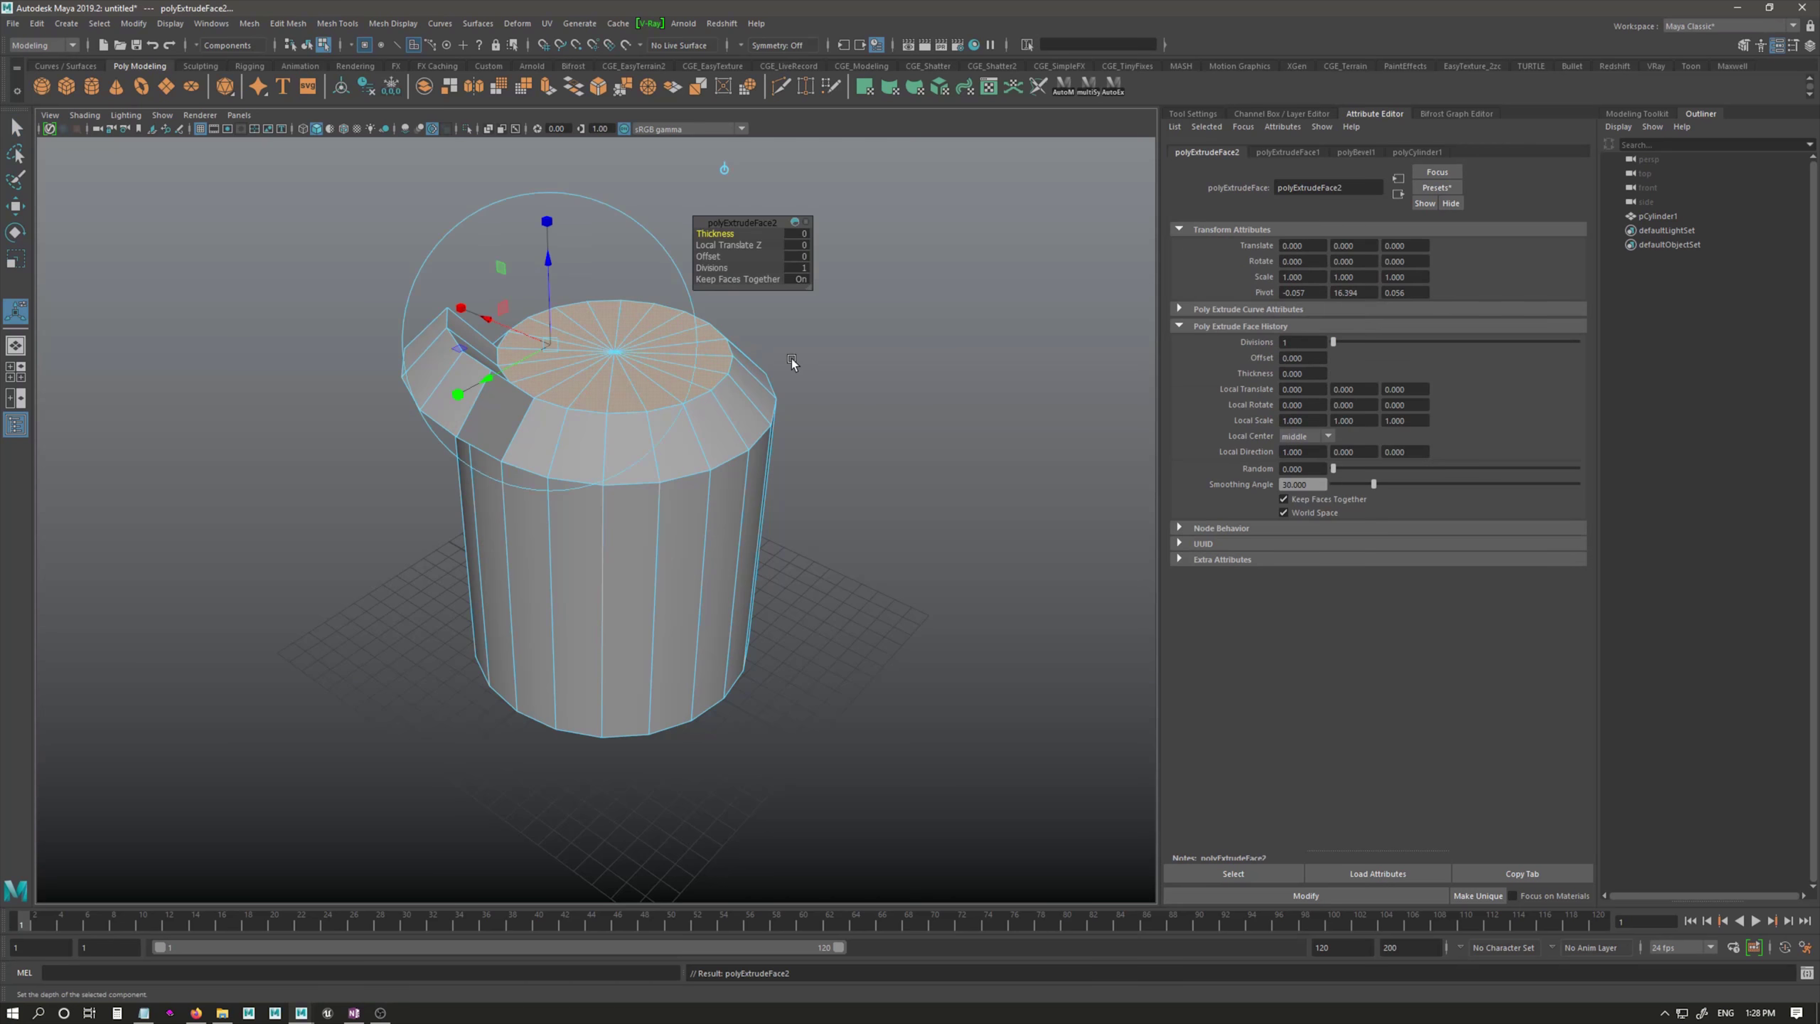
{"action": "left_click_drag", "start_coordinate": [569, 256], "coordinate": [553, 200]}
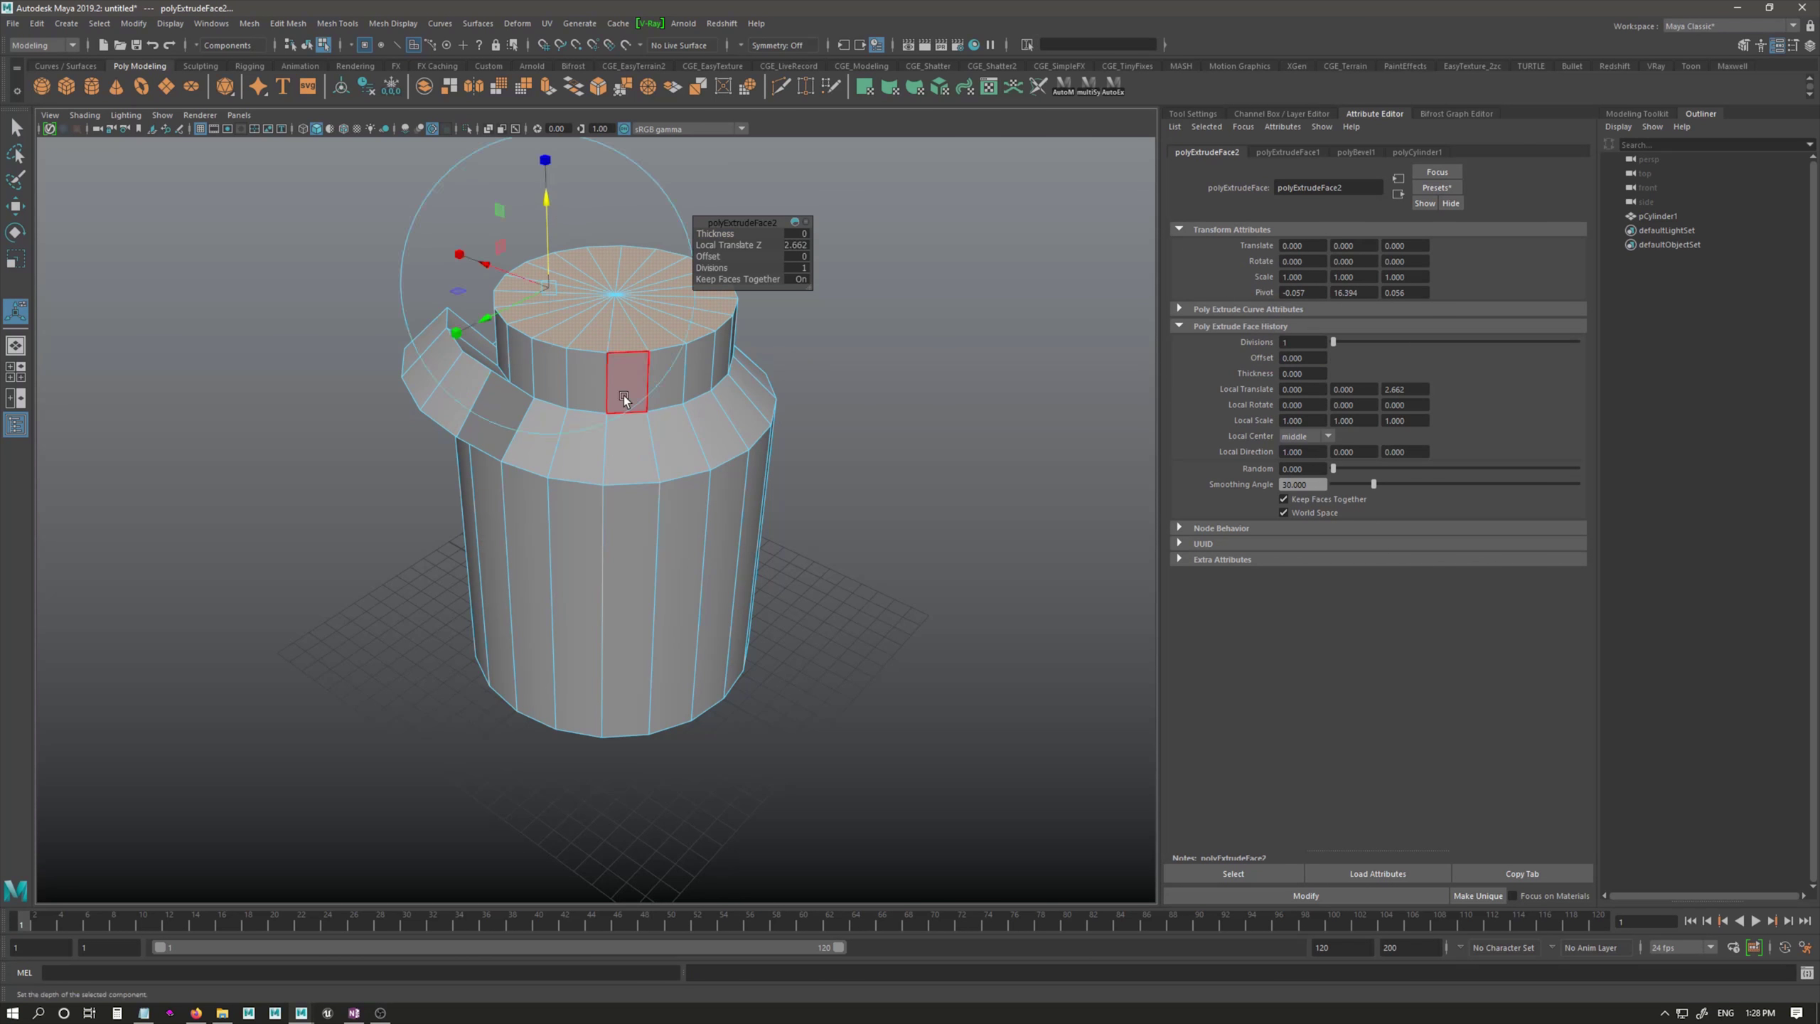
Step: Extrude two neighbouring side faces outward, then reselect the whole cylinder
{"action": "left_click", "coordinate": [755, 506]}
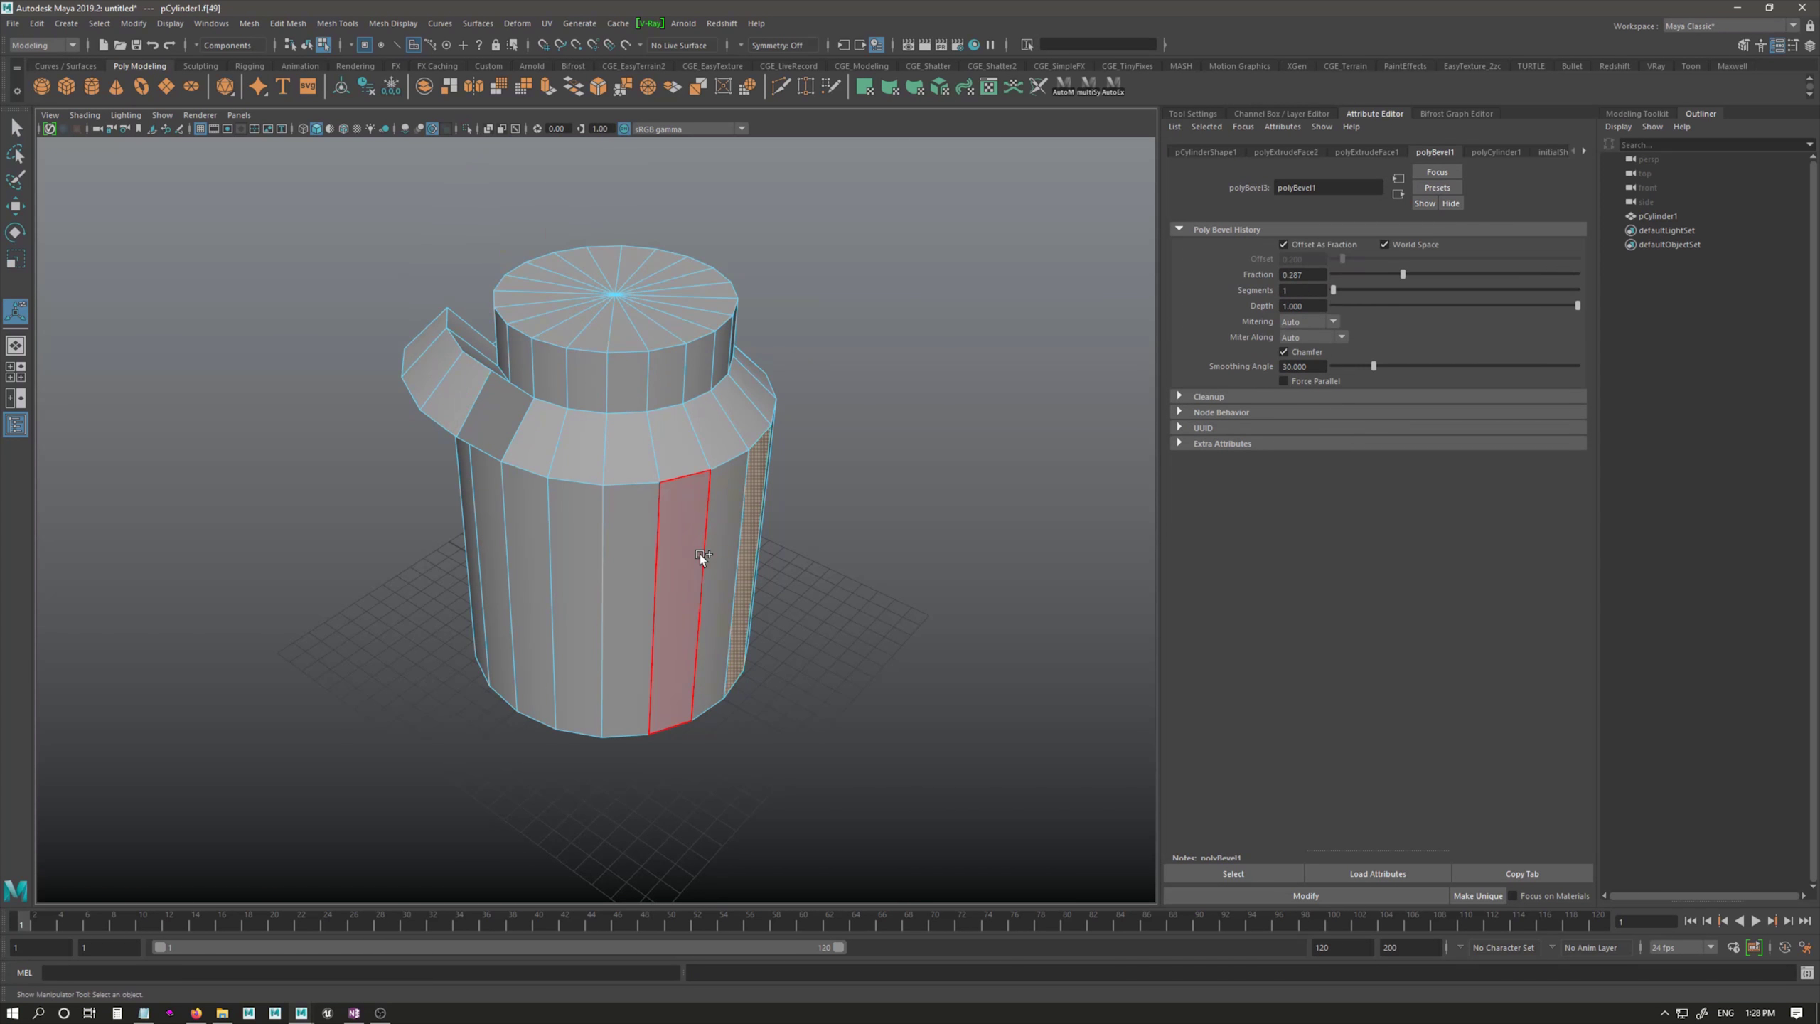
{"action": "left_click", "coordinate": [706, 558], "text": "shift"}
{"action": "key", "text": "ctrl+e"}
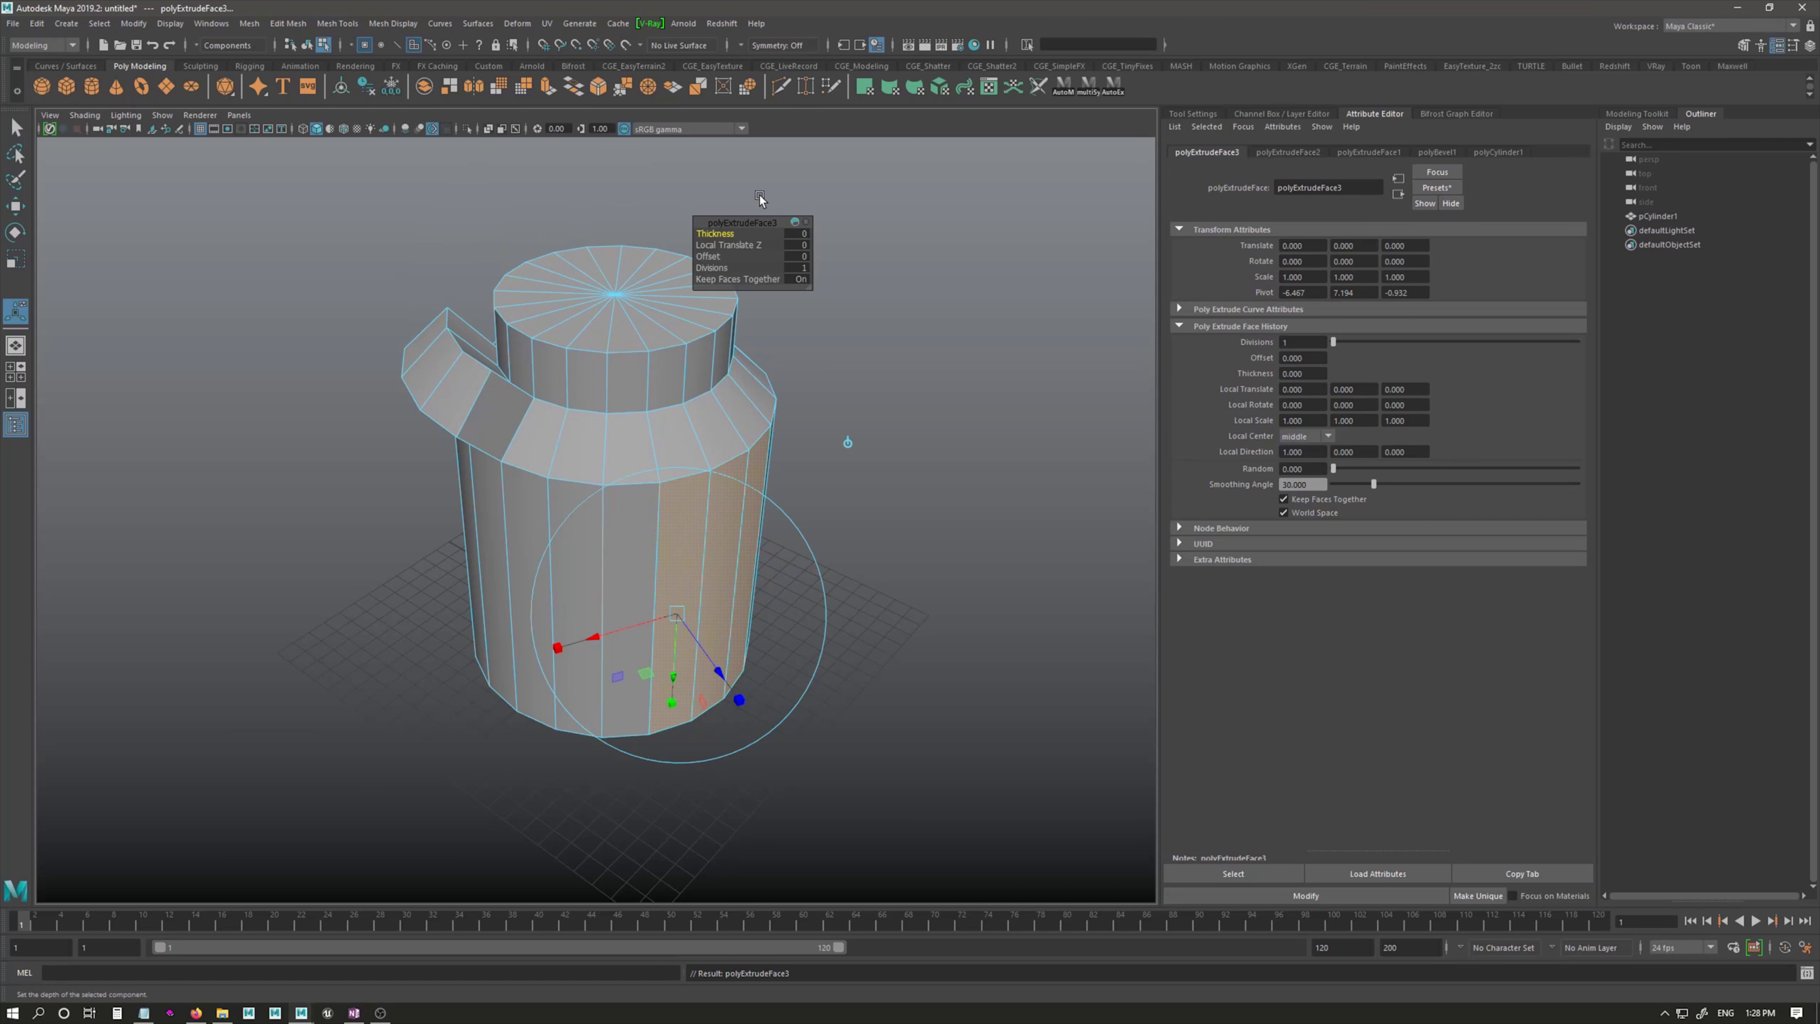
{"action": "middle_click_drag", "start_coordinate": [777, 199], "coordinate": [845, 204]}
{"action": "key", "text": "q"}
{"action": "key", "text": "F8"}
{"action": "left_click", "coordinate": [892, 418]}
{"action": "key", "text": "ctrl+z"}
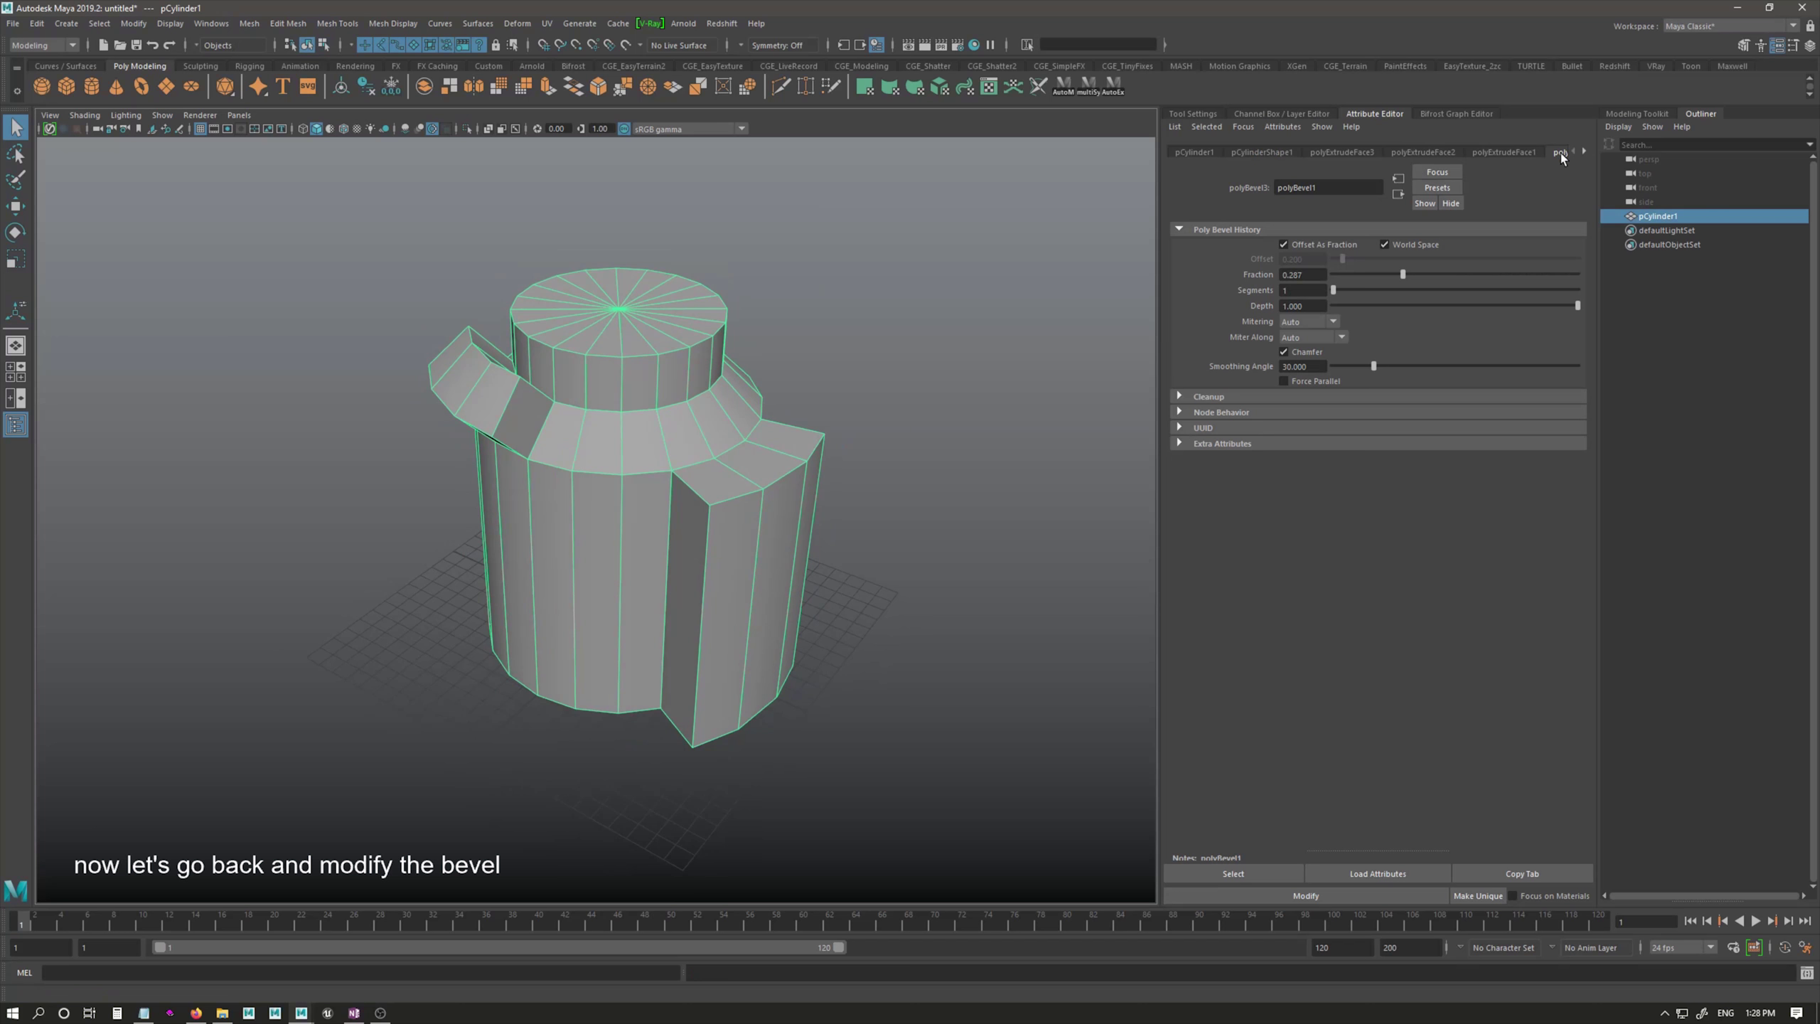
Step: Re-point polyBevel1 with Modify onto a newly picked edge on the mesh side
{"action": "left_click", "coordinate": [1561, 154]}
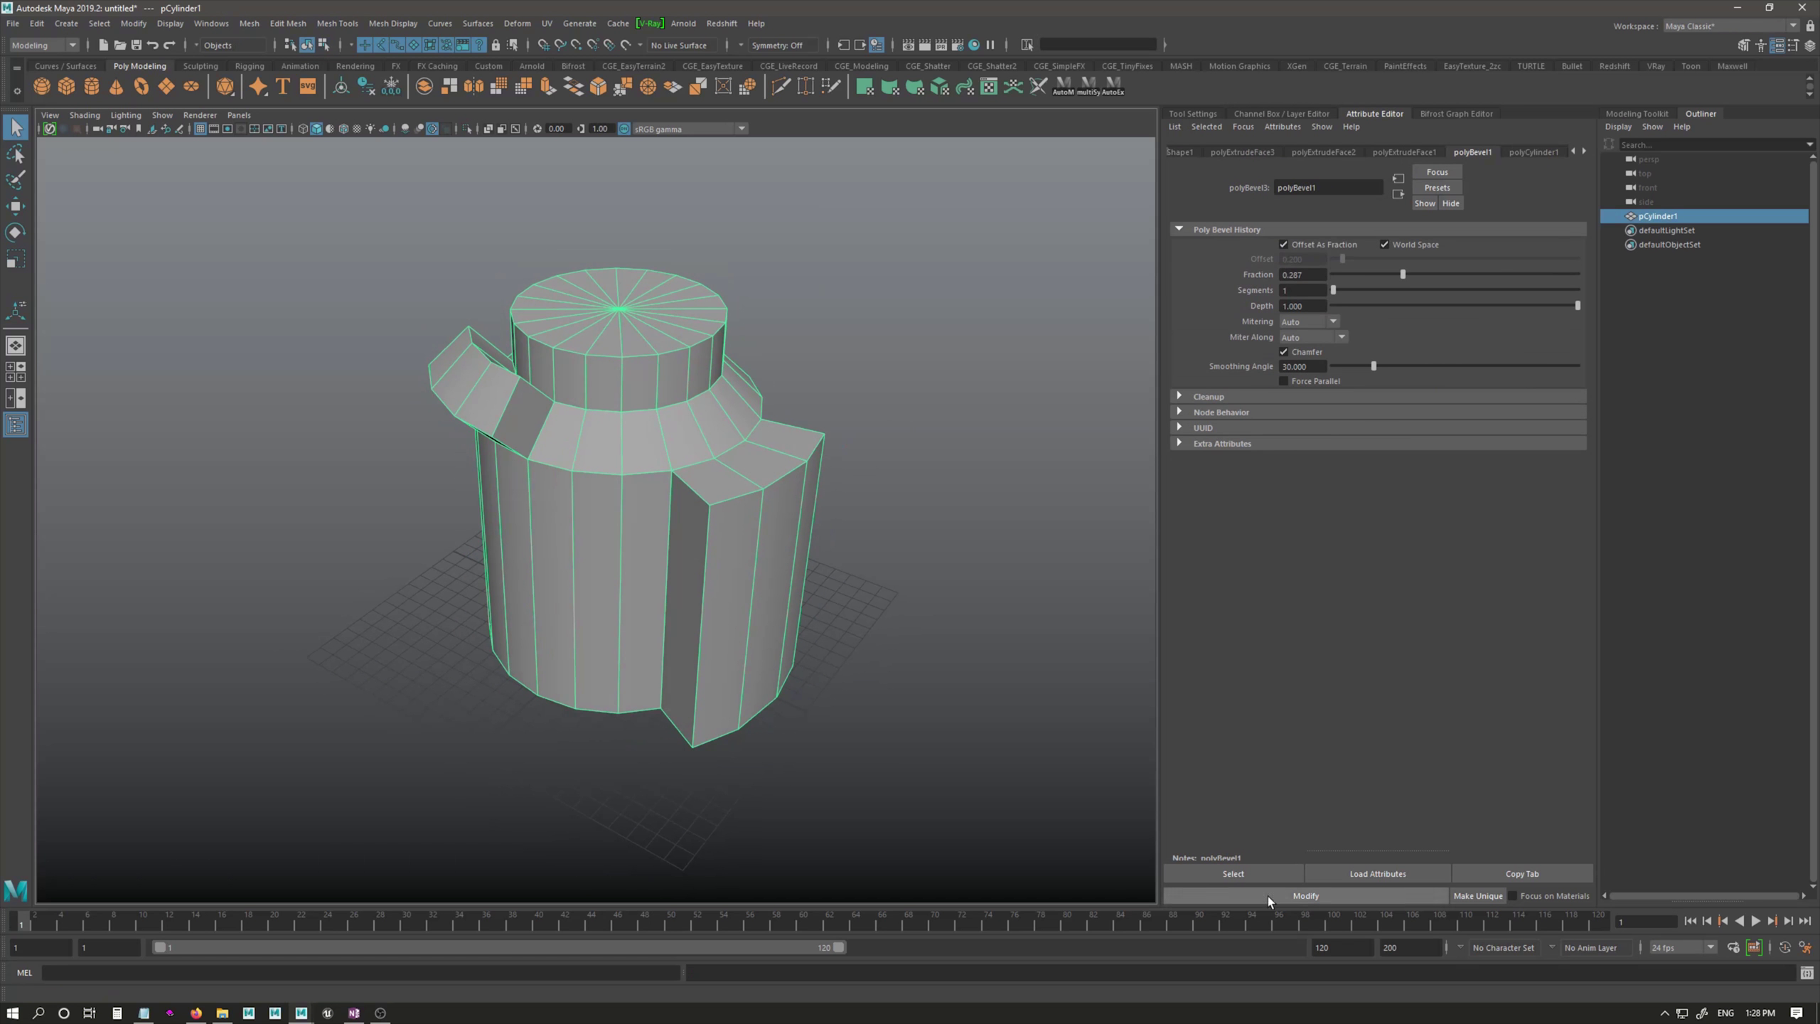
{"action": "key", "text": "ctrl+z"}
{"action": "mouse_move", "coordinate": [759, 732]}
{"action": "left_mouse_down", "text": "alt"}
{"action": "mouse_move", "coordinate": [723, 682]}
{"action": "mouse_move", "coordinate": [658, 676]}
{"action": "left_mouse_up", "text": "alt"}
{"action": "left_click", "coordinate": [677, 630]}
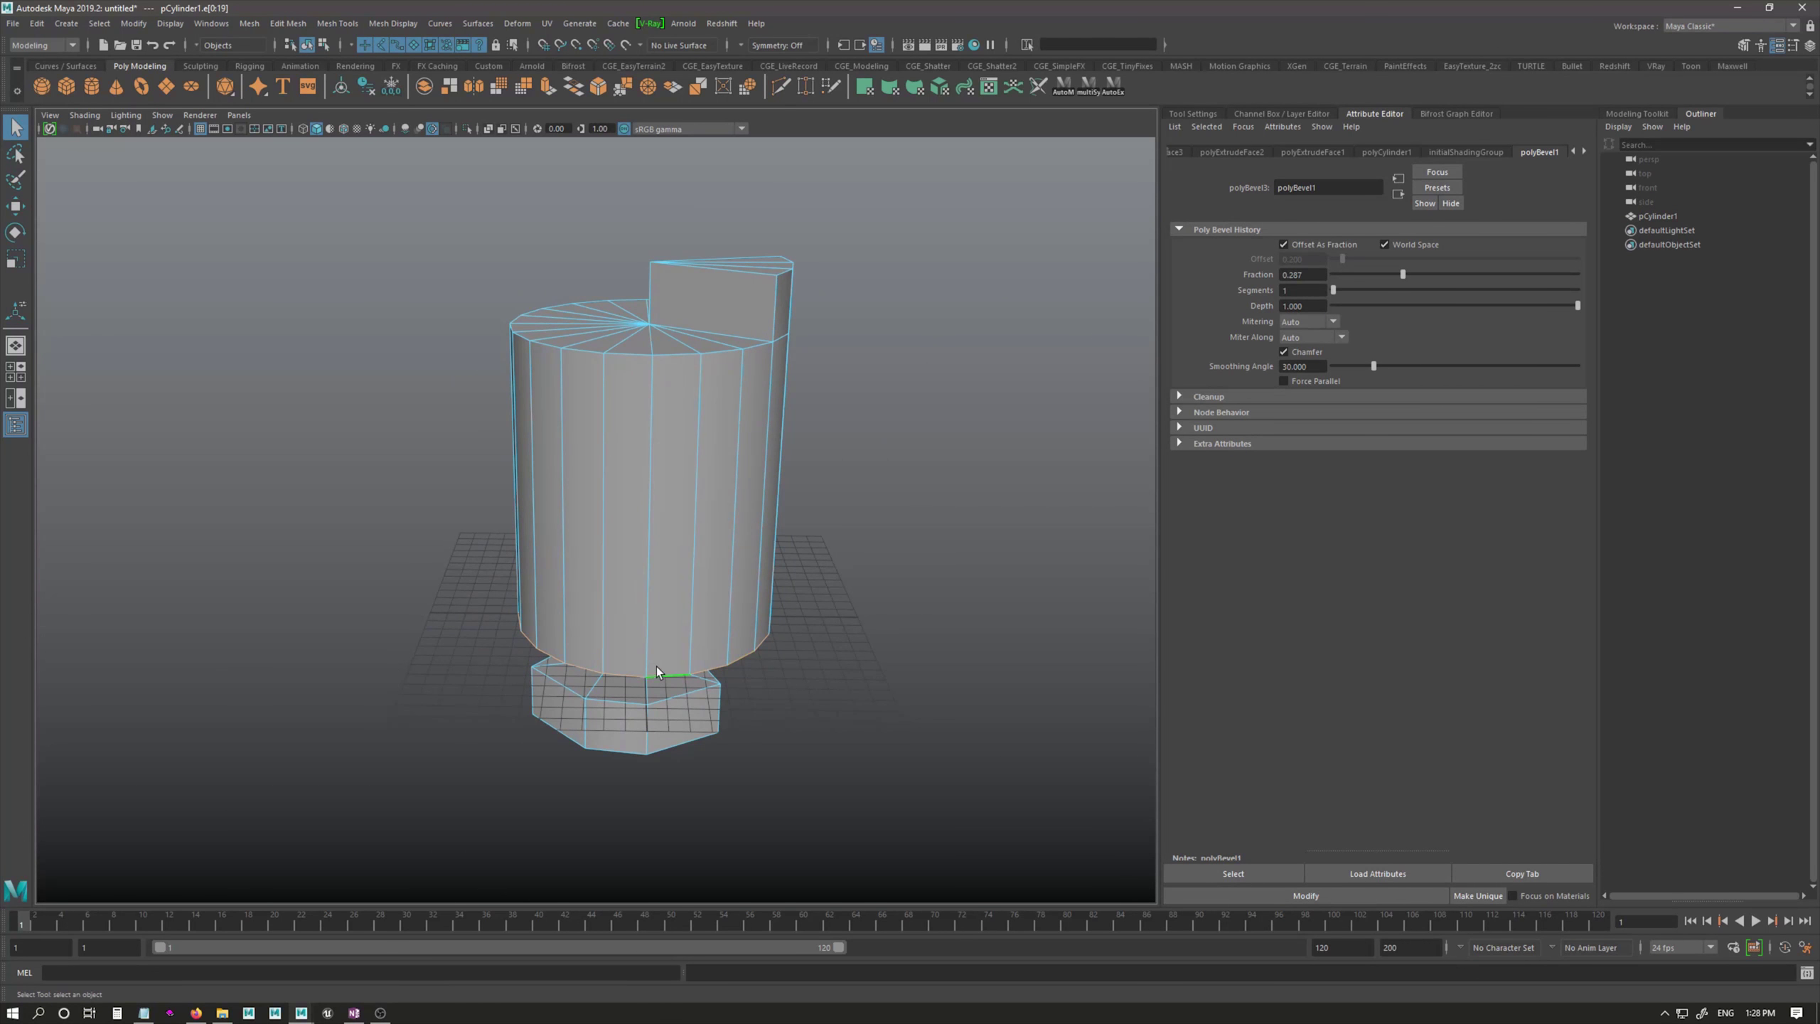
{"action": "left_click", "coordinate": [1305, 895]}
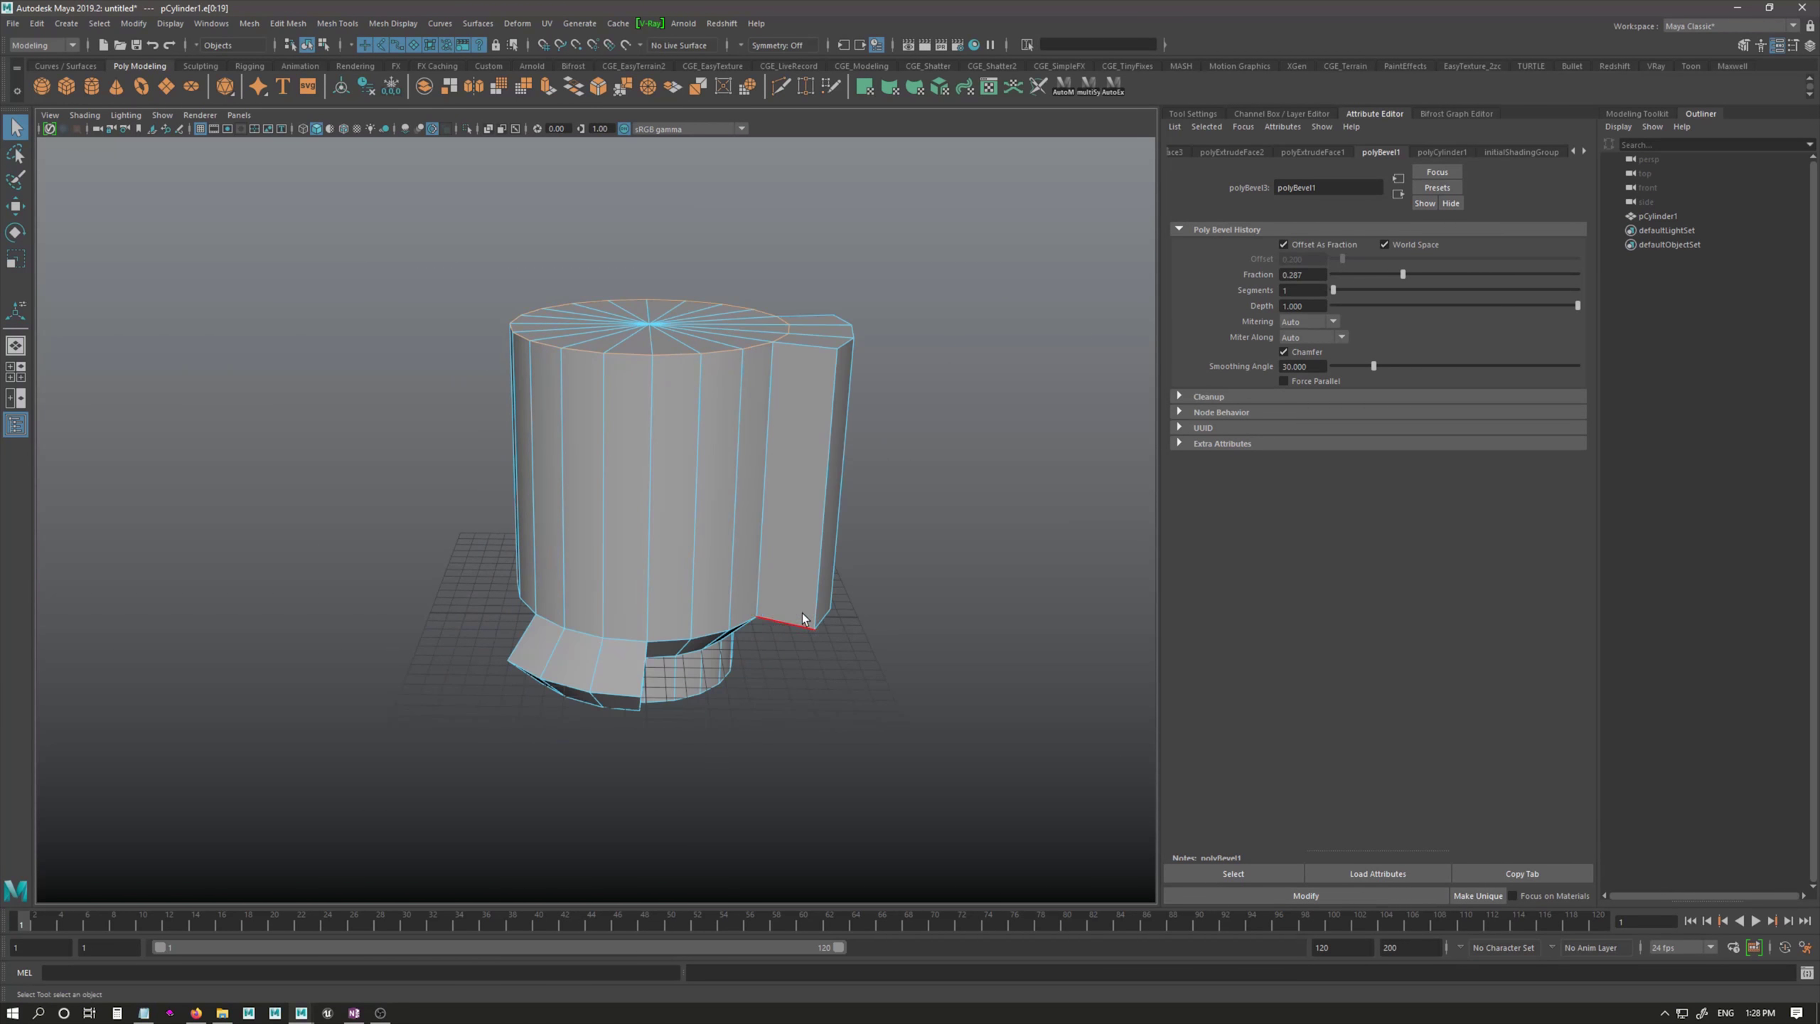
Step: Orbit to inspect how the extrusions follow, then undo the bevel re-assignment
{"action": "left_click_drag", "start_coordinate": [719, 700], "coordinate": [669, 670], "text": "alt"}
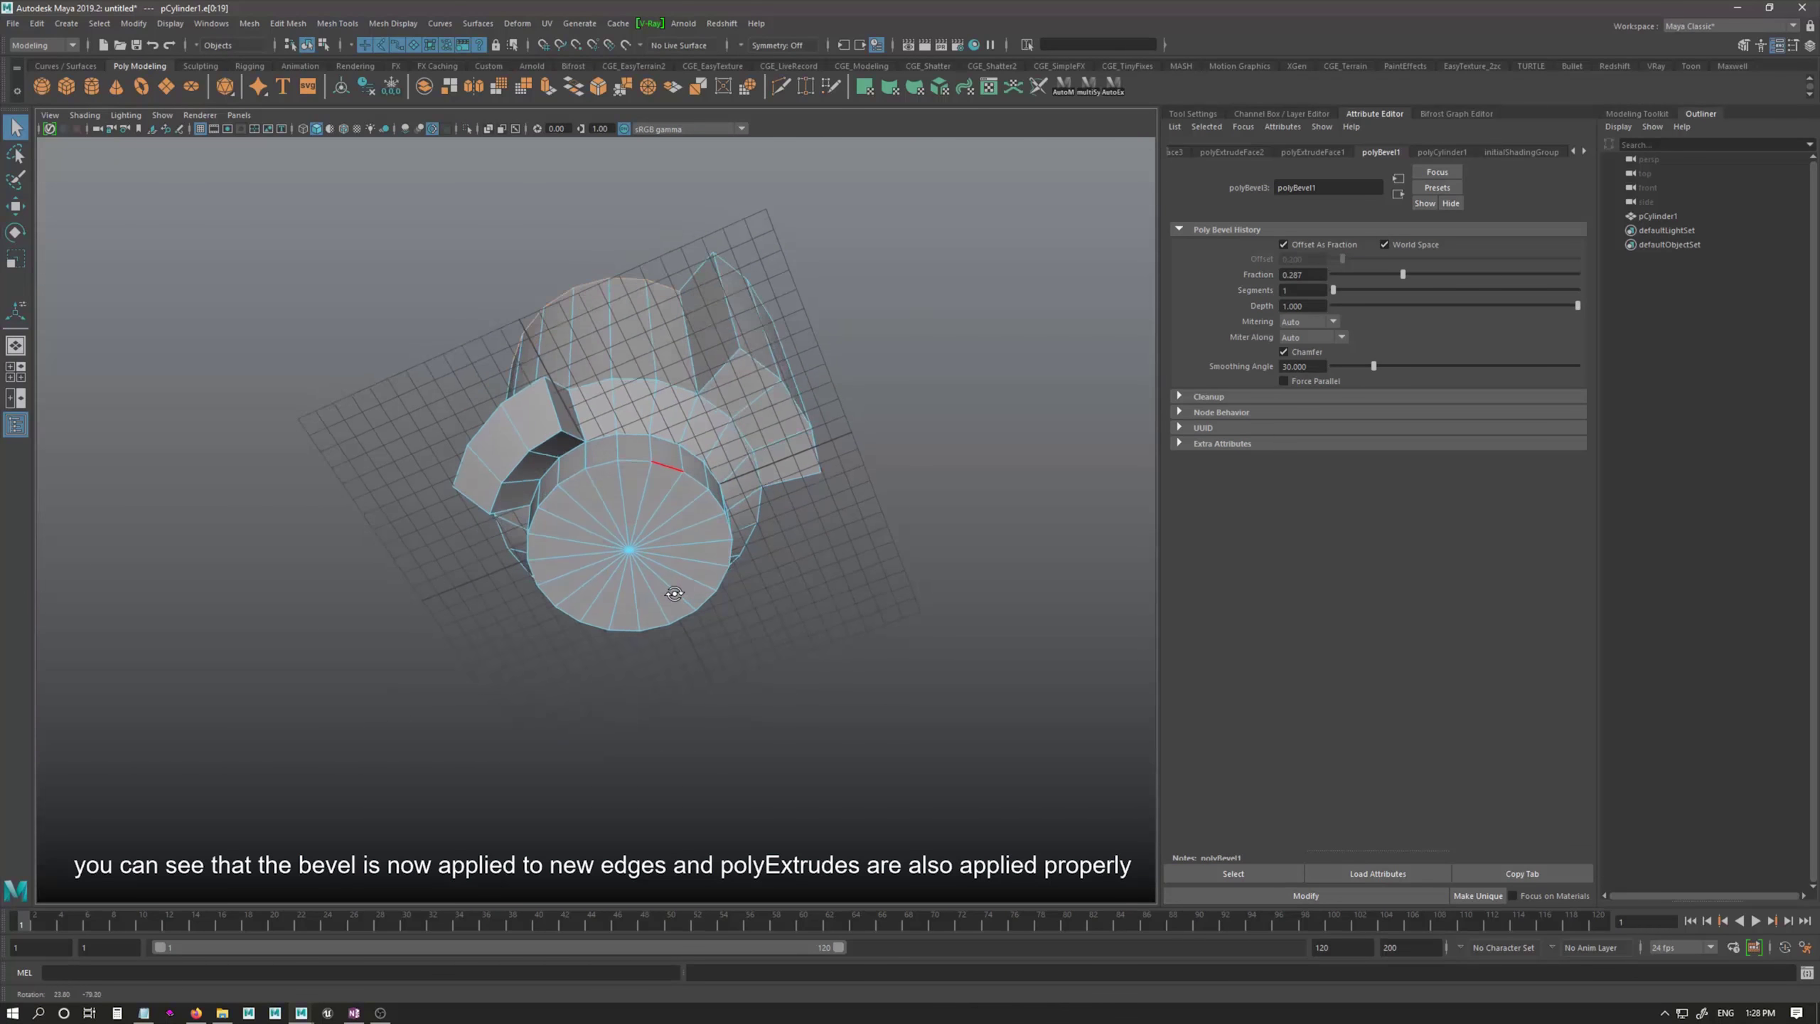
{"action": "mouse_move", "coordinate": [668, 670]}
{"action": "left_mouse_down", "text": "alt"}
{"action": "mouse_move", "coordinate": [711, 357]}
{"action": "mouse_move", "coordinate": [711, 426]}
{"action": "mouse_move", "coordinate": [711, 399]}
{"action": "left_mouse_up", "text": "alt"}
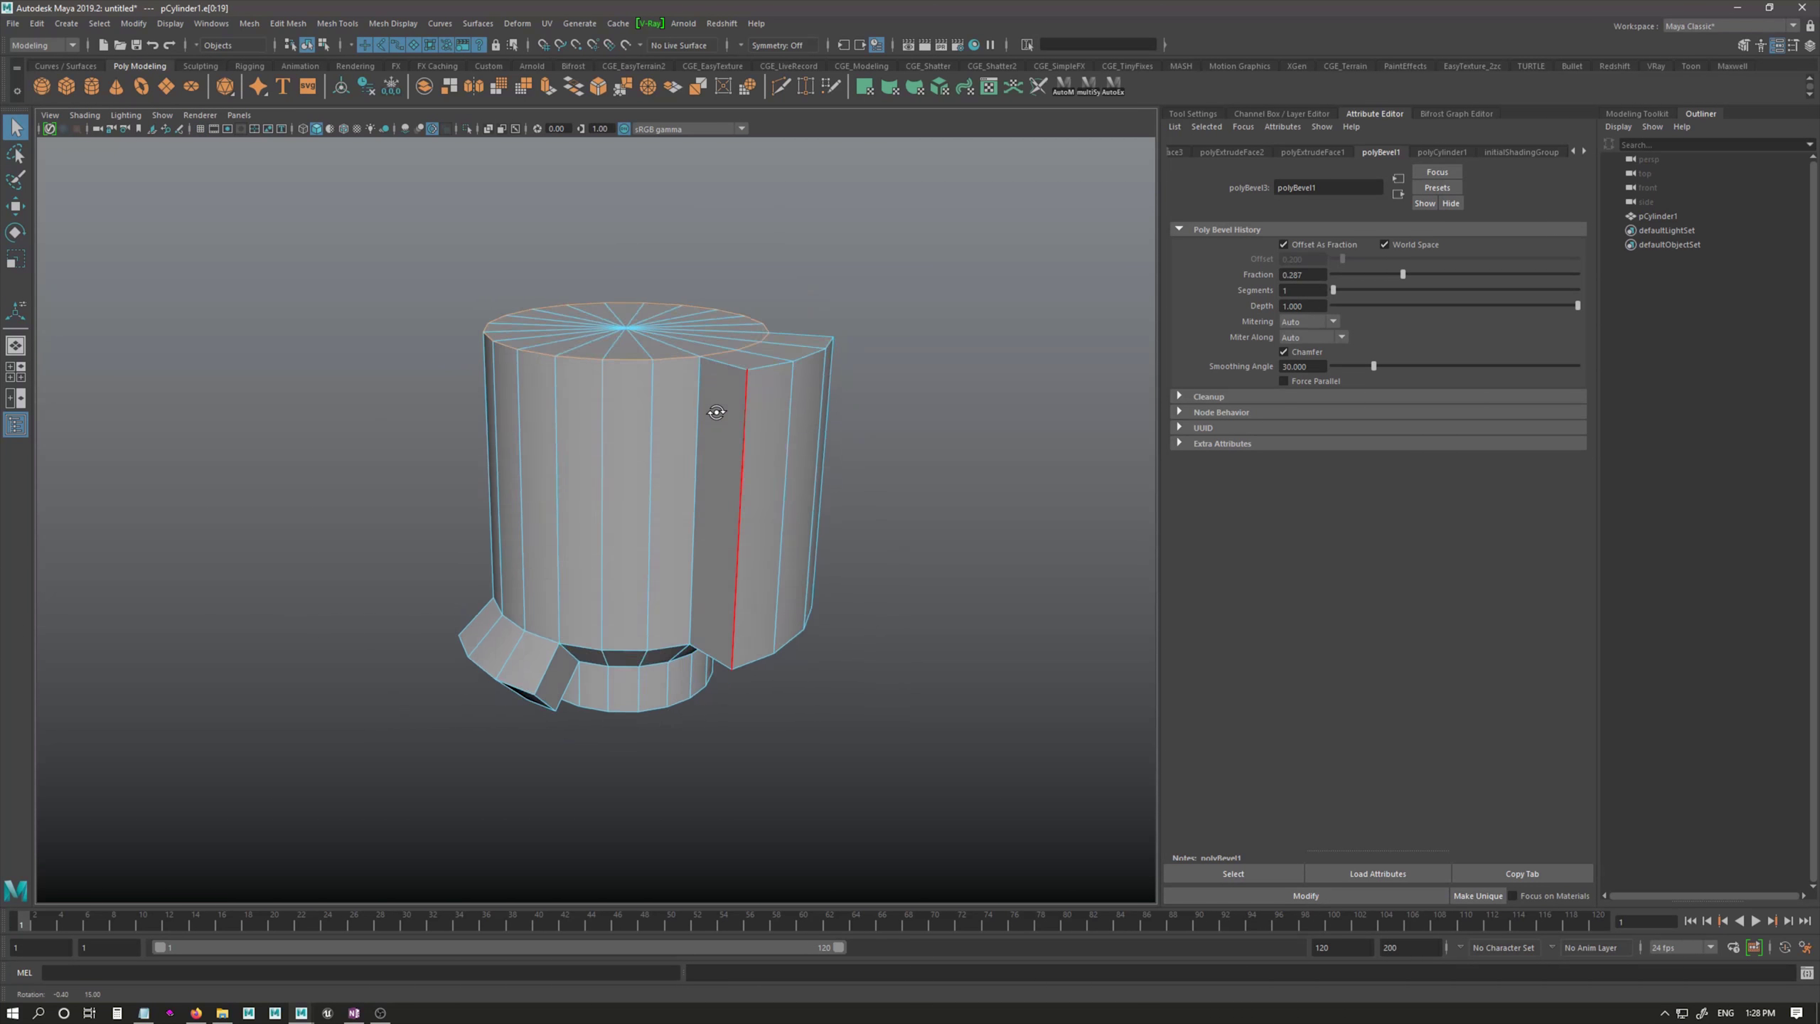
{"action": "key", "text": "ctrl+z"}
{"action": "left_click", "coordinate": [640, 340]}
Step: Raise polyBevel1 Segments to 3 to round the top rim, and orbit to inspect
{"action": "left_click", "coordinate": [726, 351], "text": "shift"}
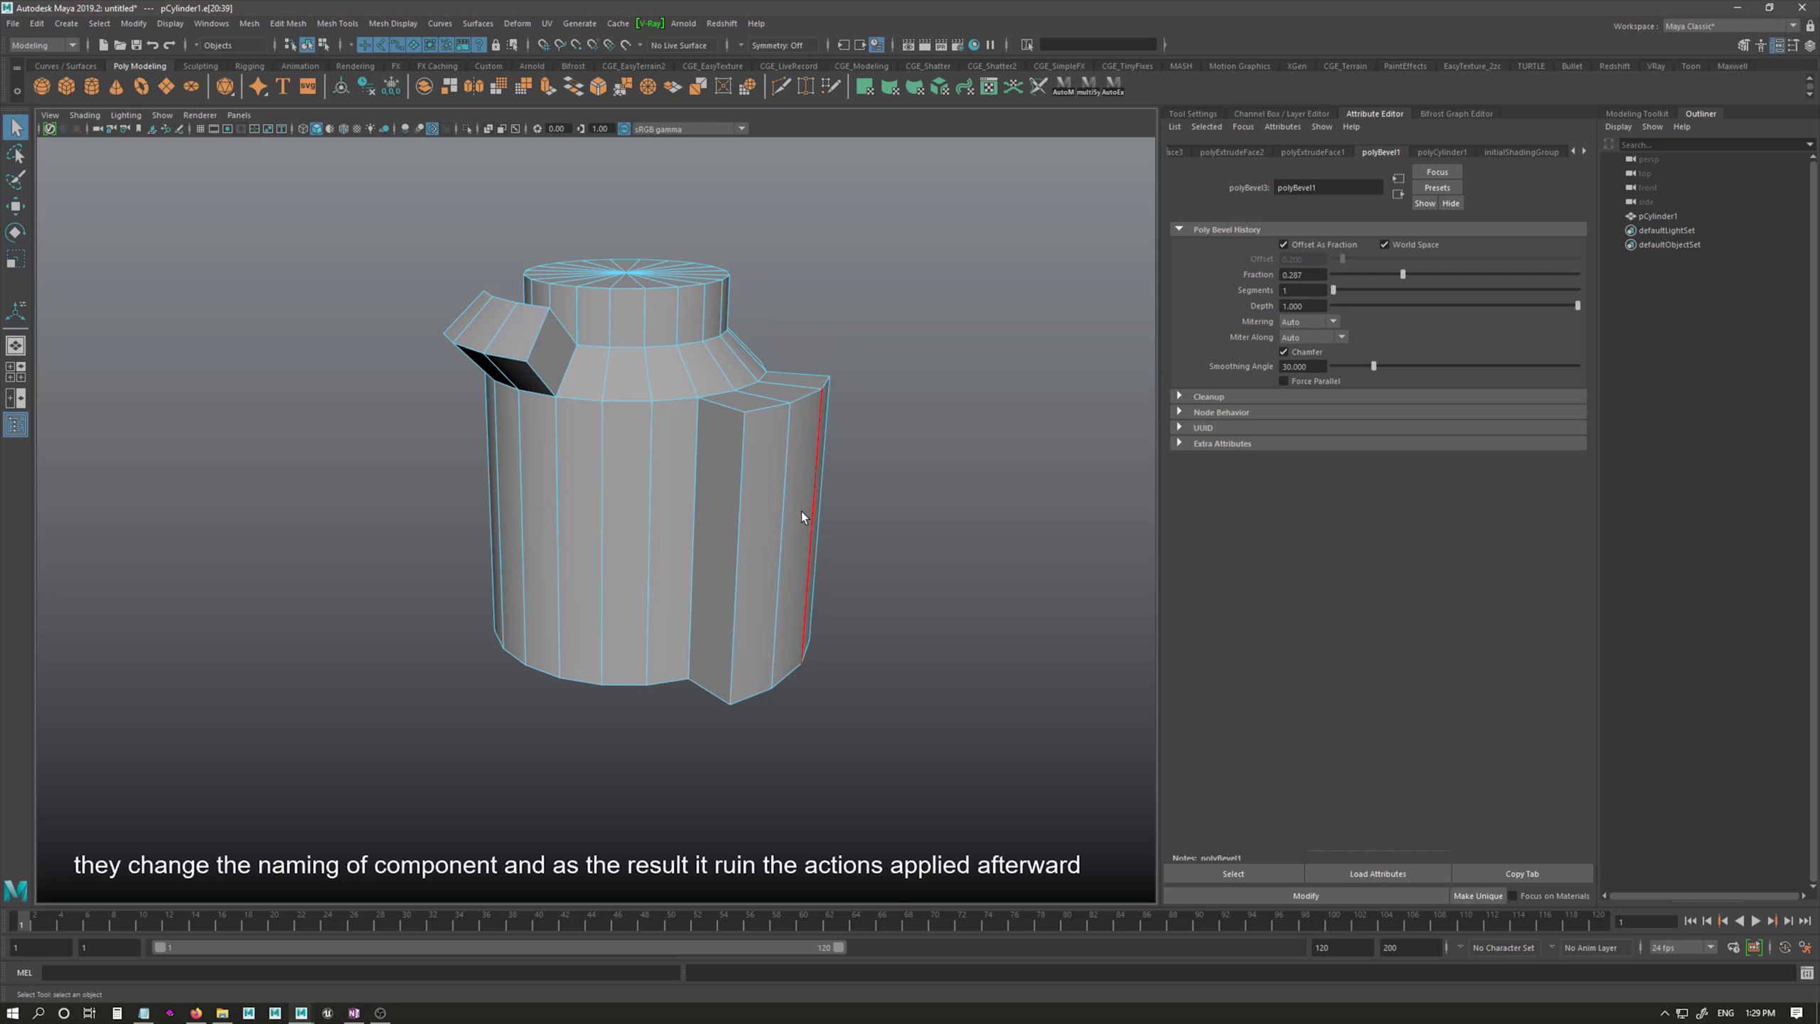
{"action": "left_click_drag", "start_coordinate": [802, 471], "coordinate": [800, 495], "text": "alt"}
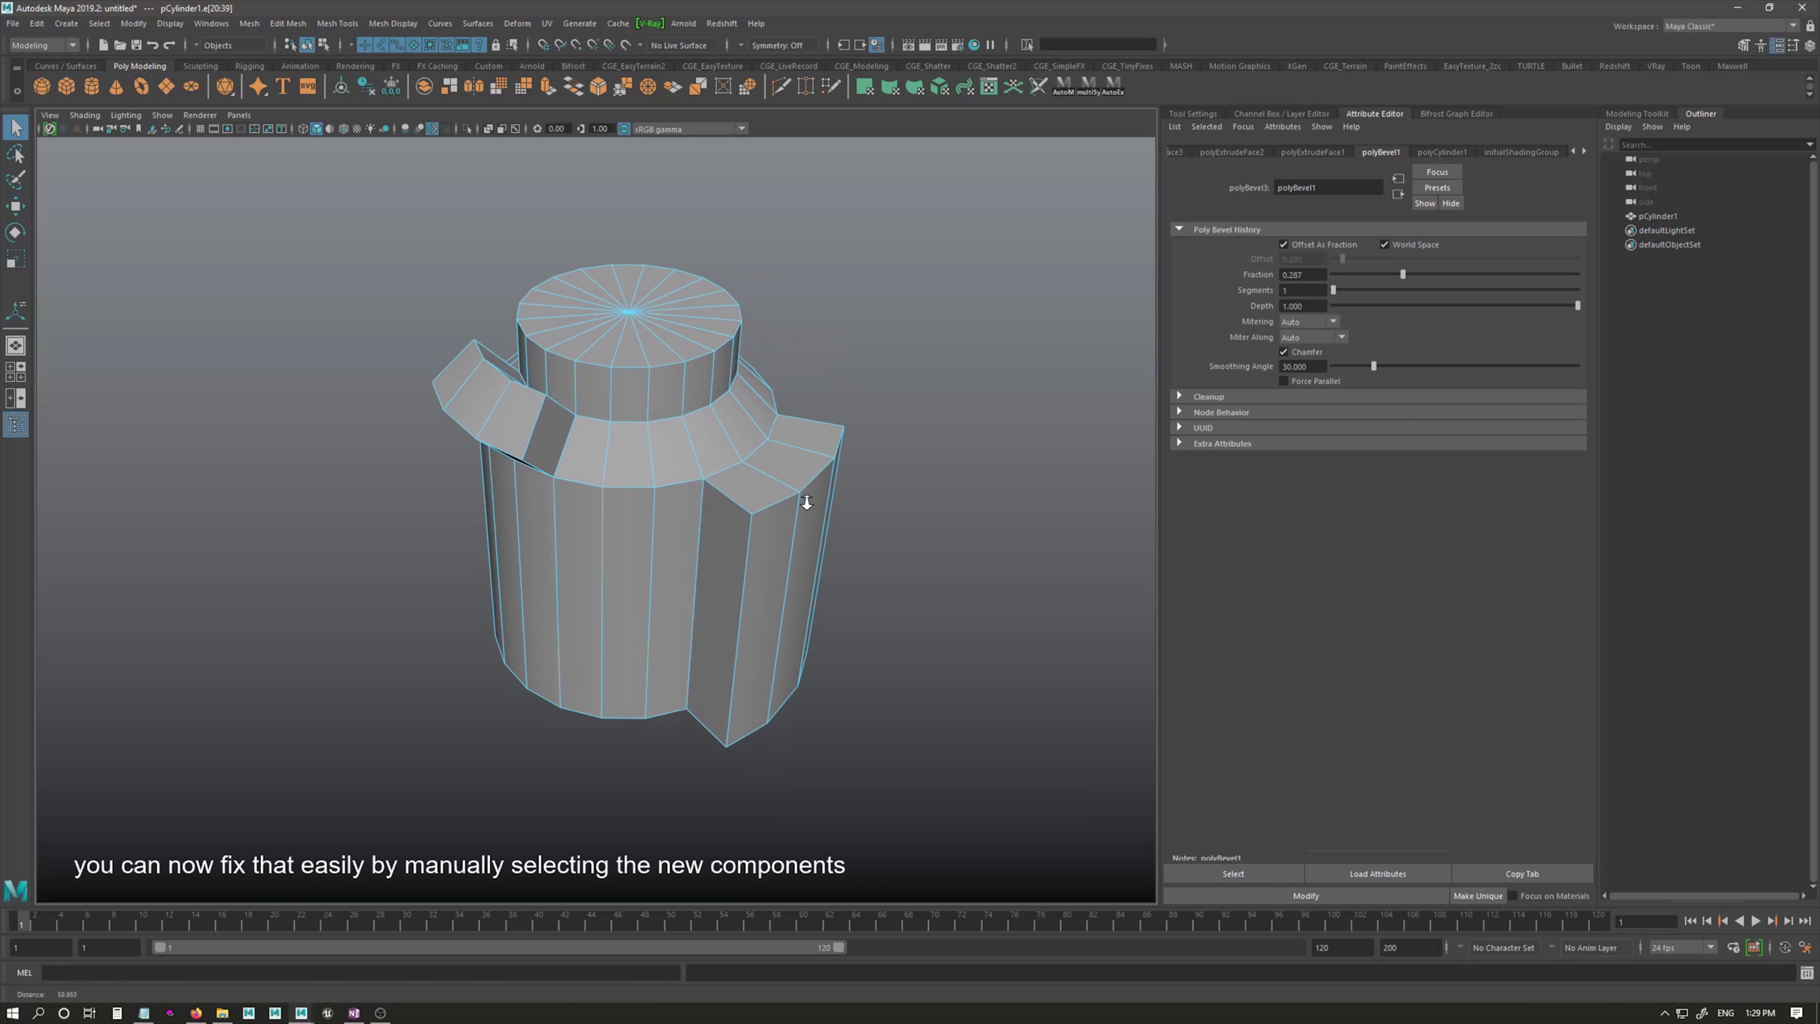
{"action": "scroll", "coordinate": [798, 494], "scroll_direction": "up", "scroll_amount": 2}
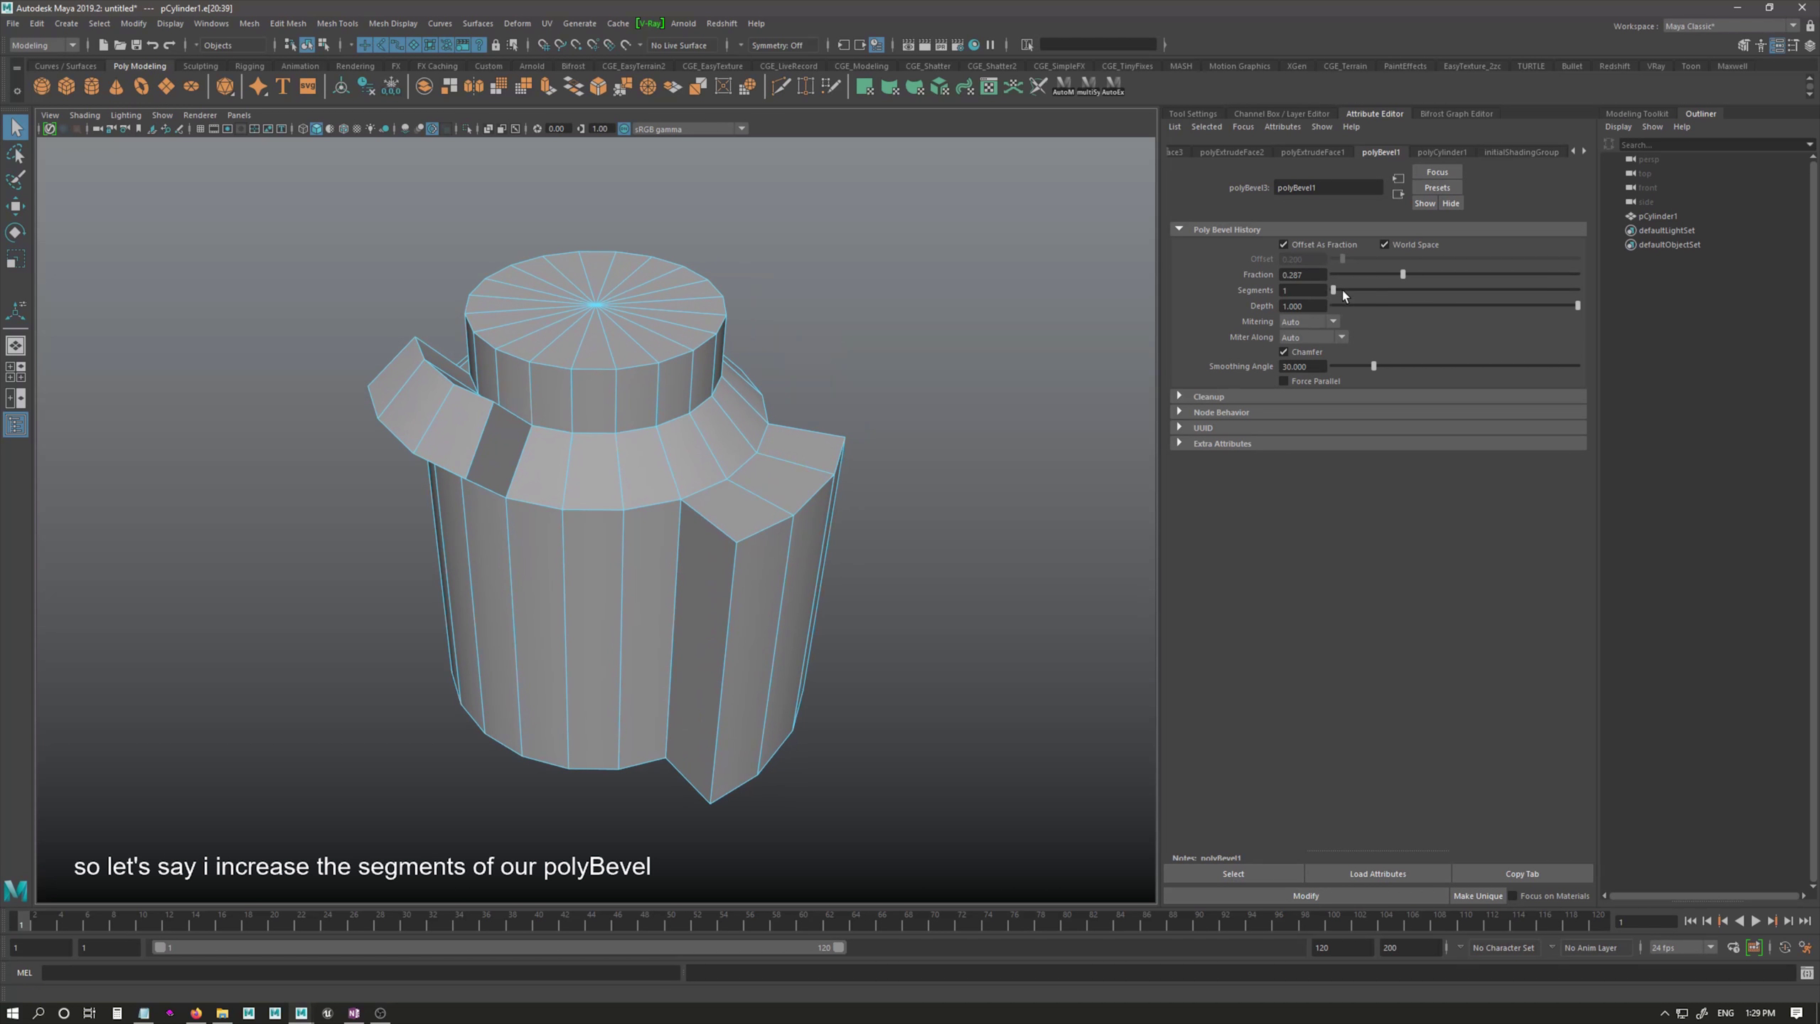
{"action": "left_click_drag", "start_coordinate": [1342, 294], "coordinate": [1501, 297]}
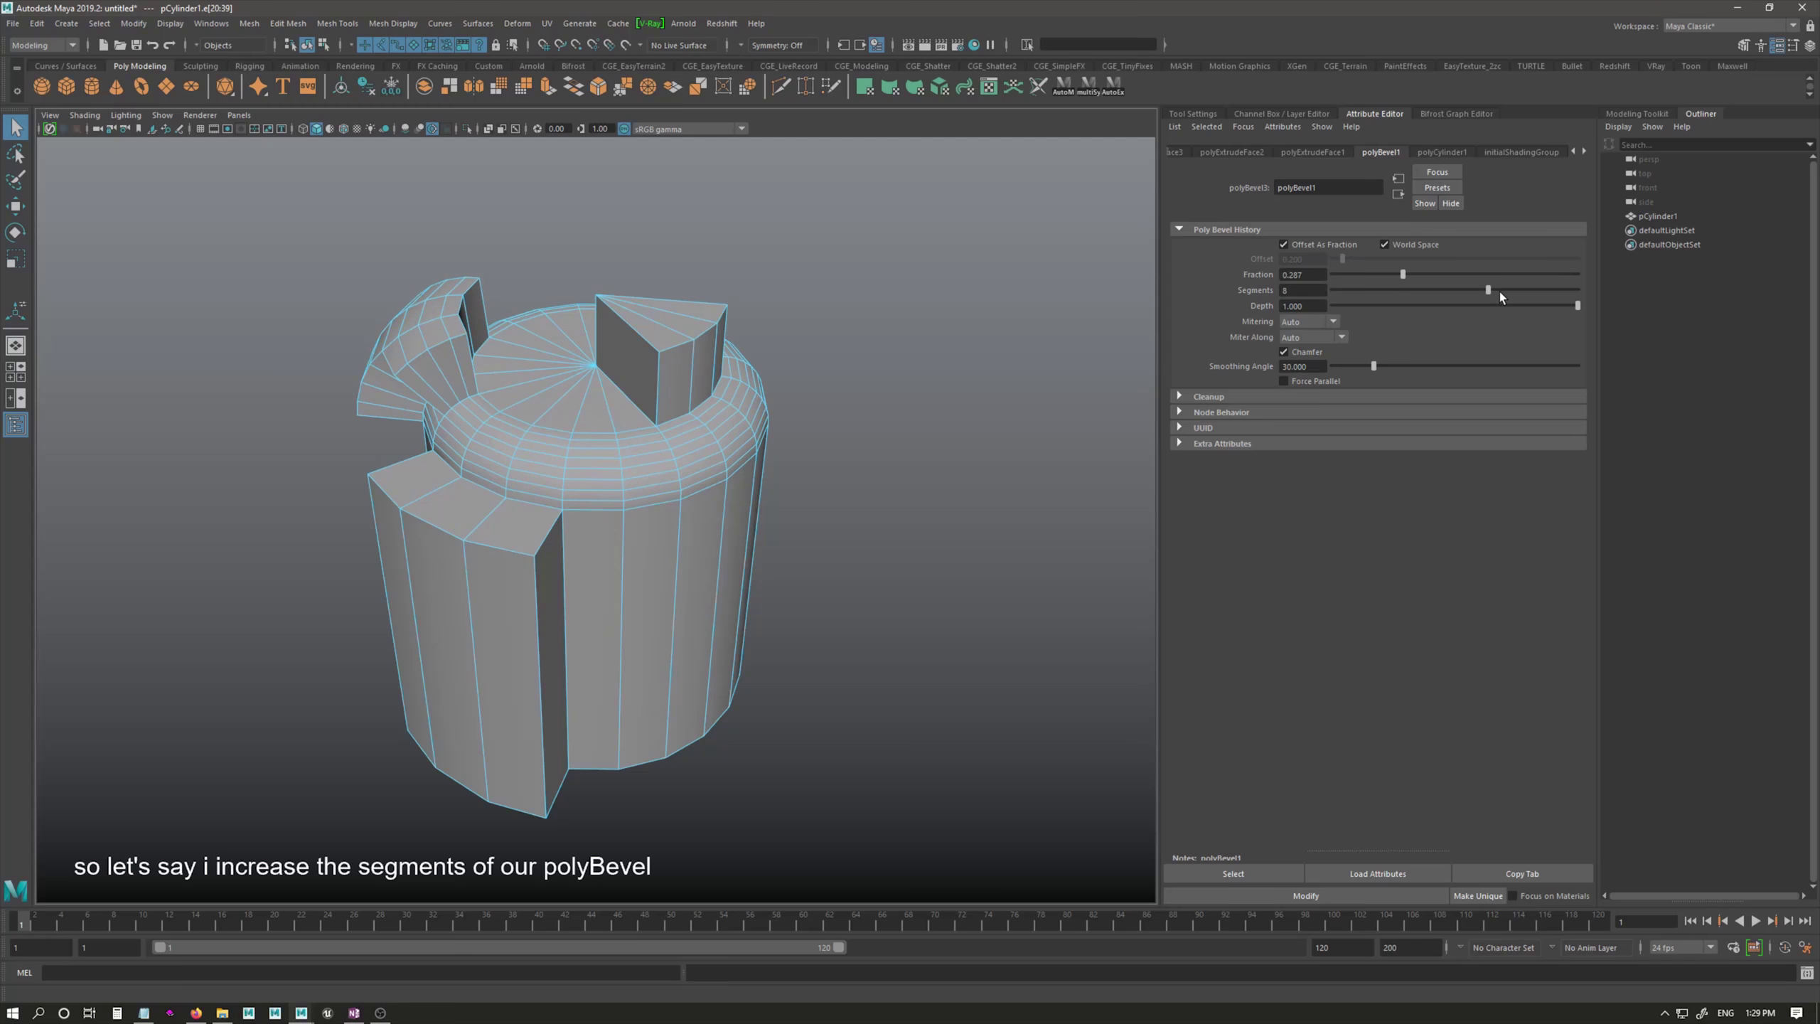
{"action": "left_click_drag", "start_coordinate": [674, 548], "coordinate": [589, 530], "text": "alt"}
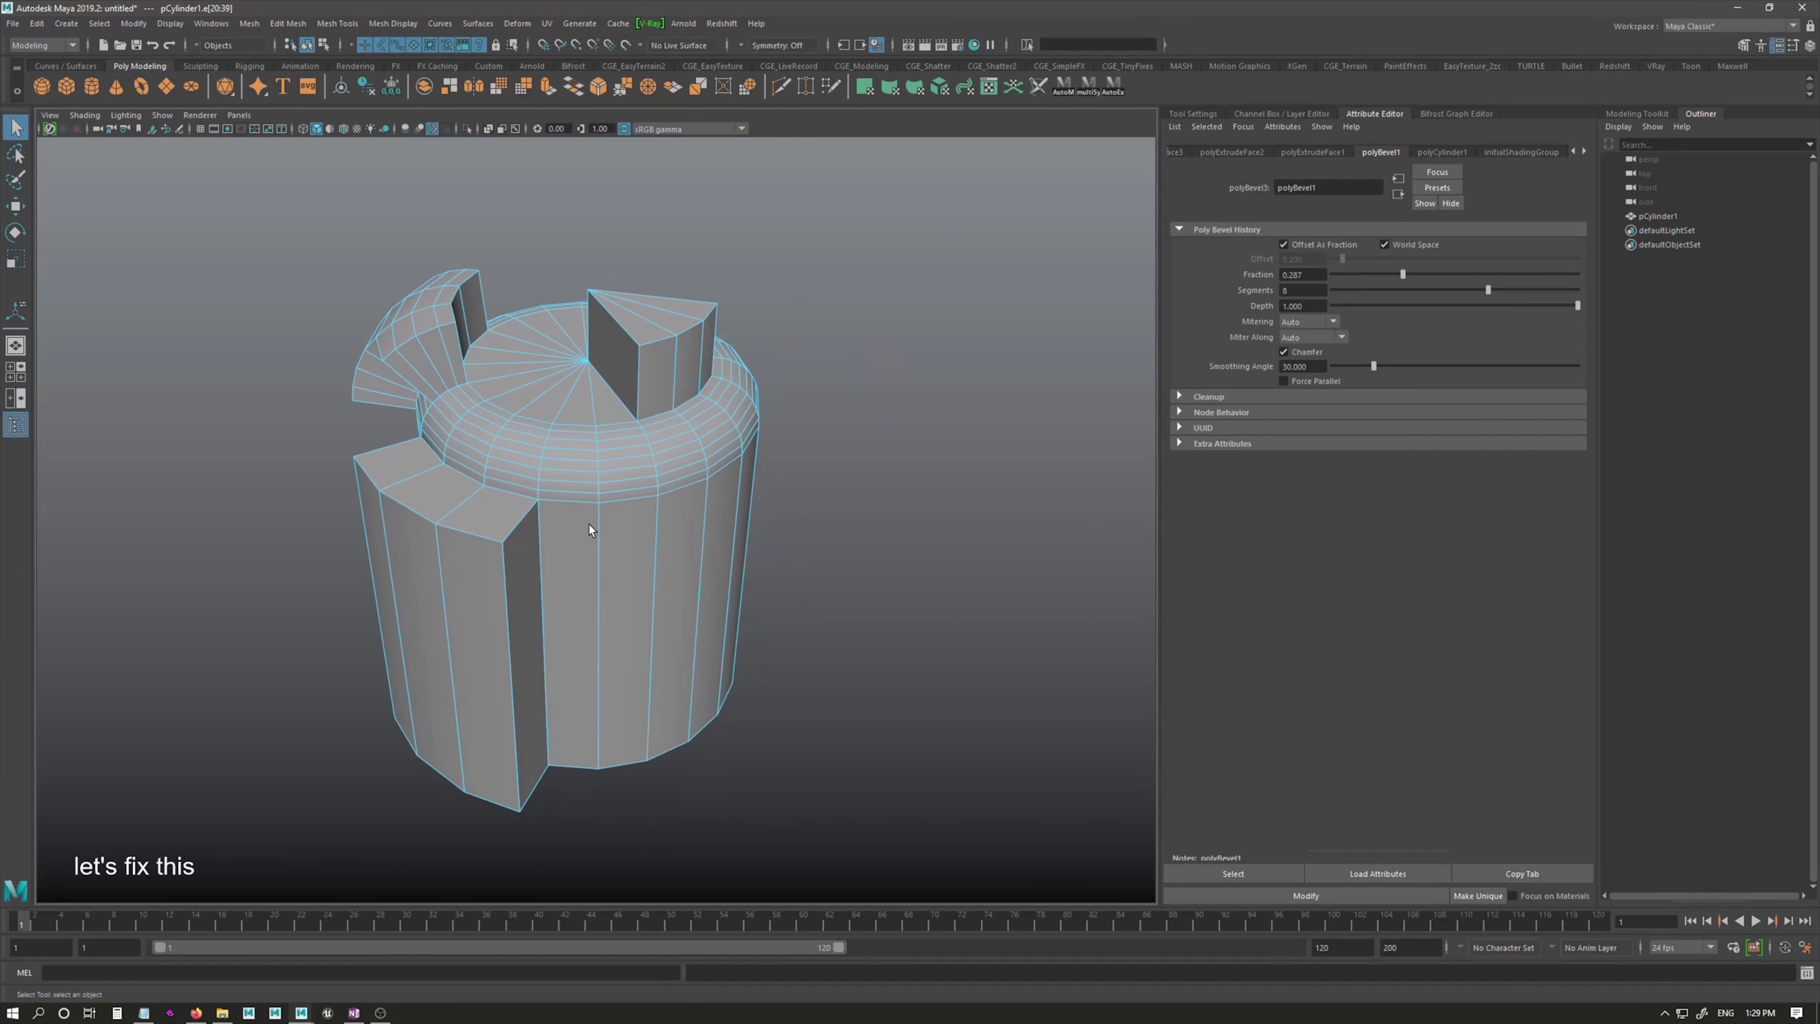
{"action": "left_click", "coordinate": [1317, 152]}
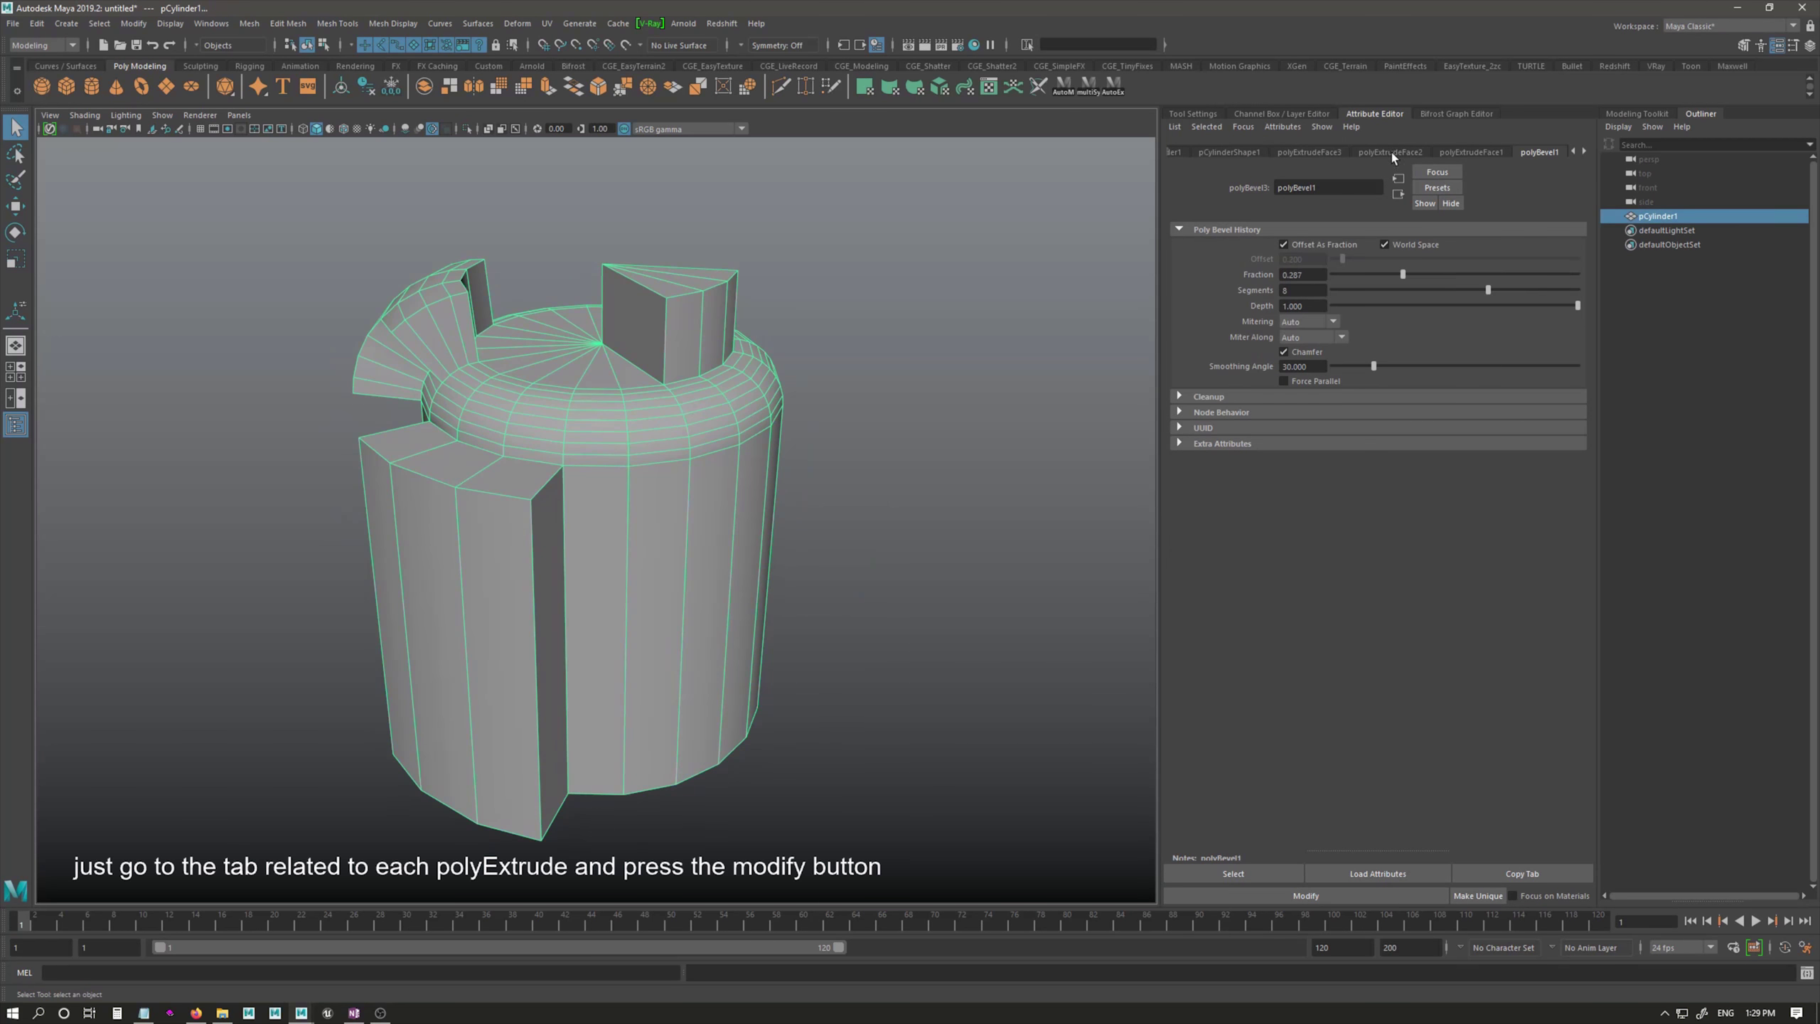
Step: Re-point polyExtrudeFace1 with Modify onto three neighbouring side faces
{"action": "left_click", "coordinate": [1465, 152]}
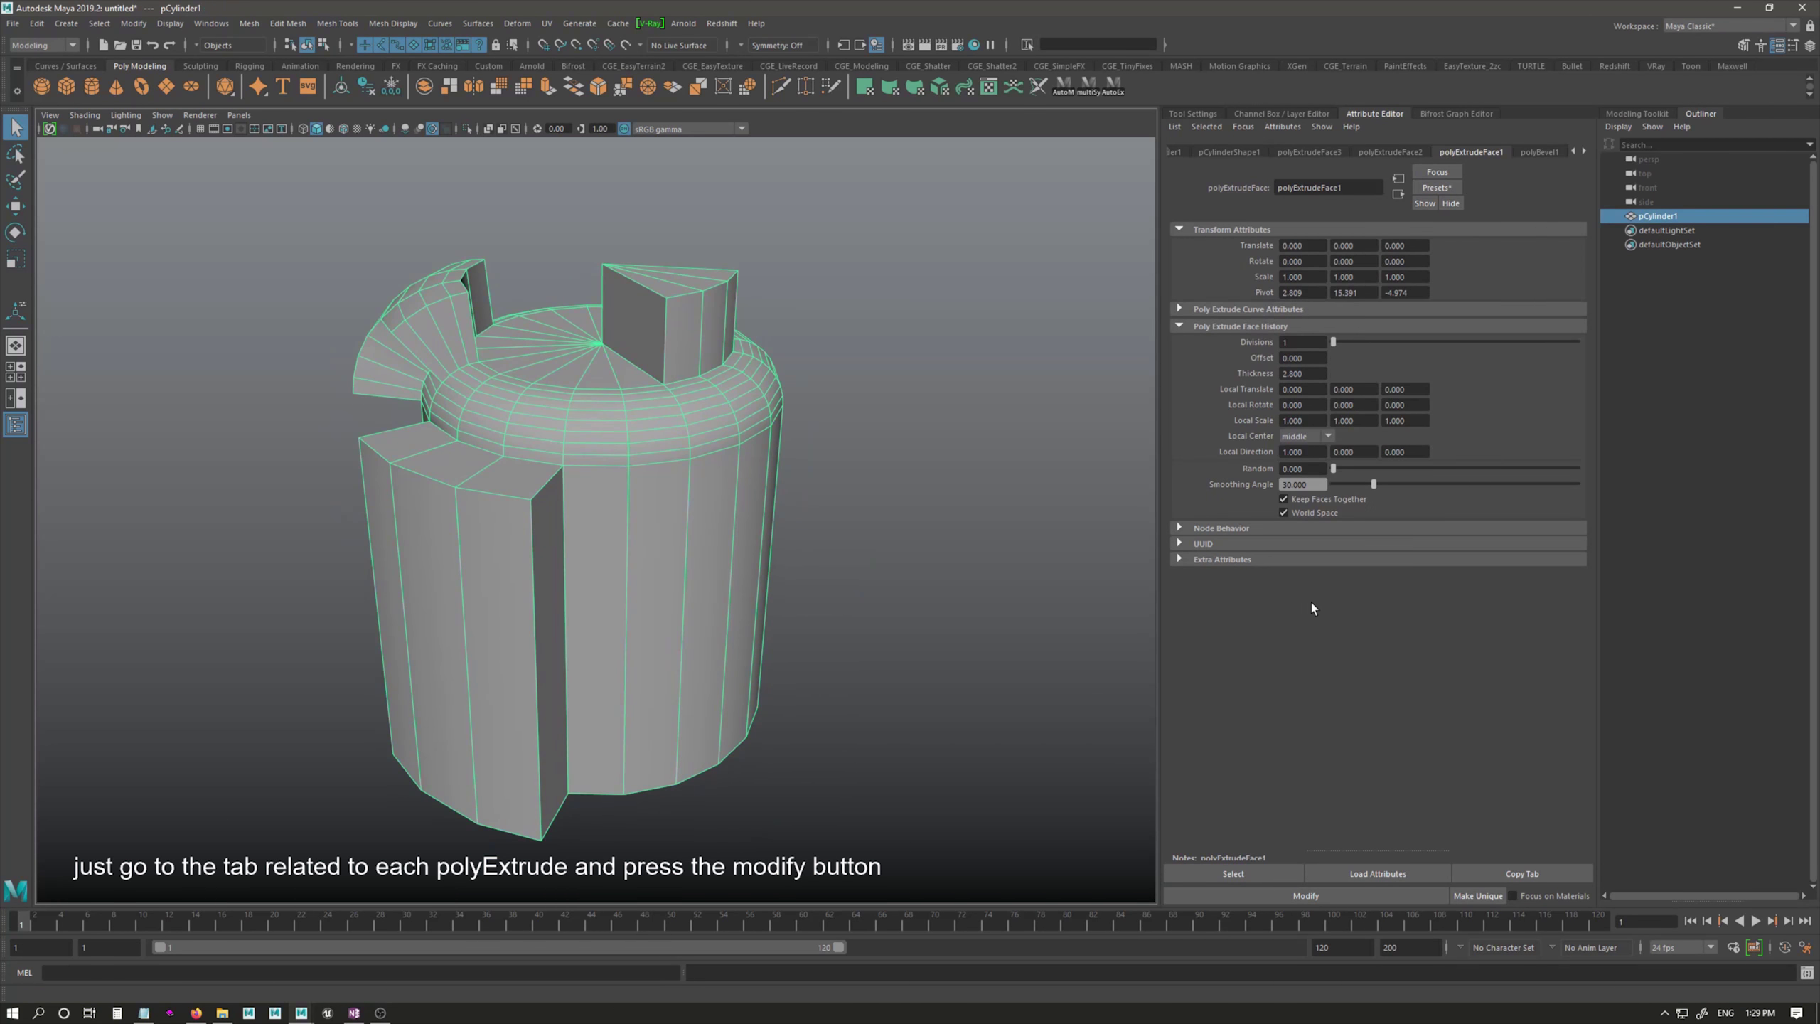
{"action": "left_click", "coordinate": [1294, 898]}
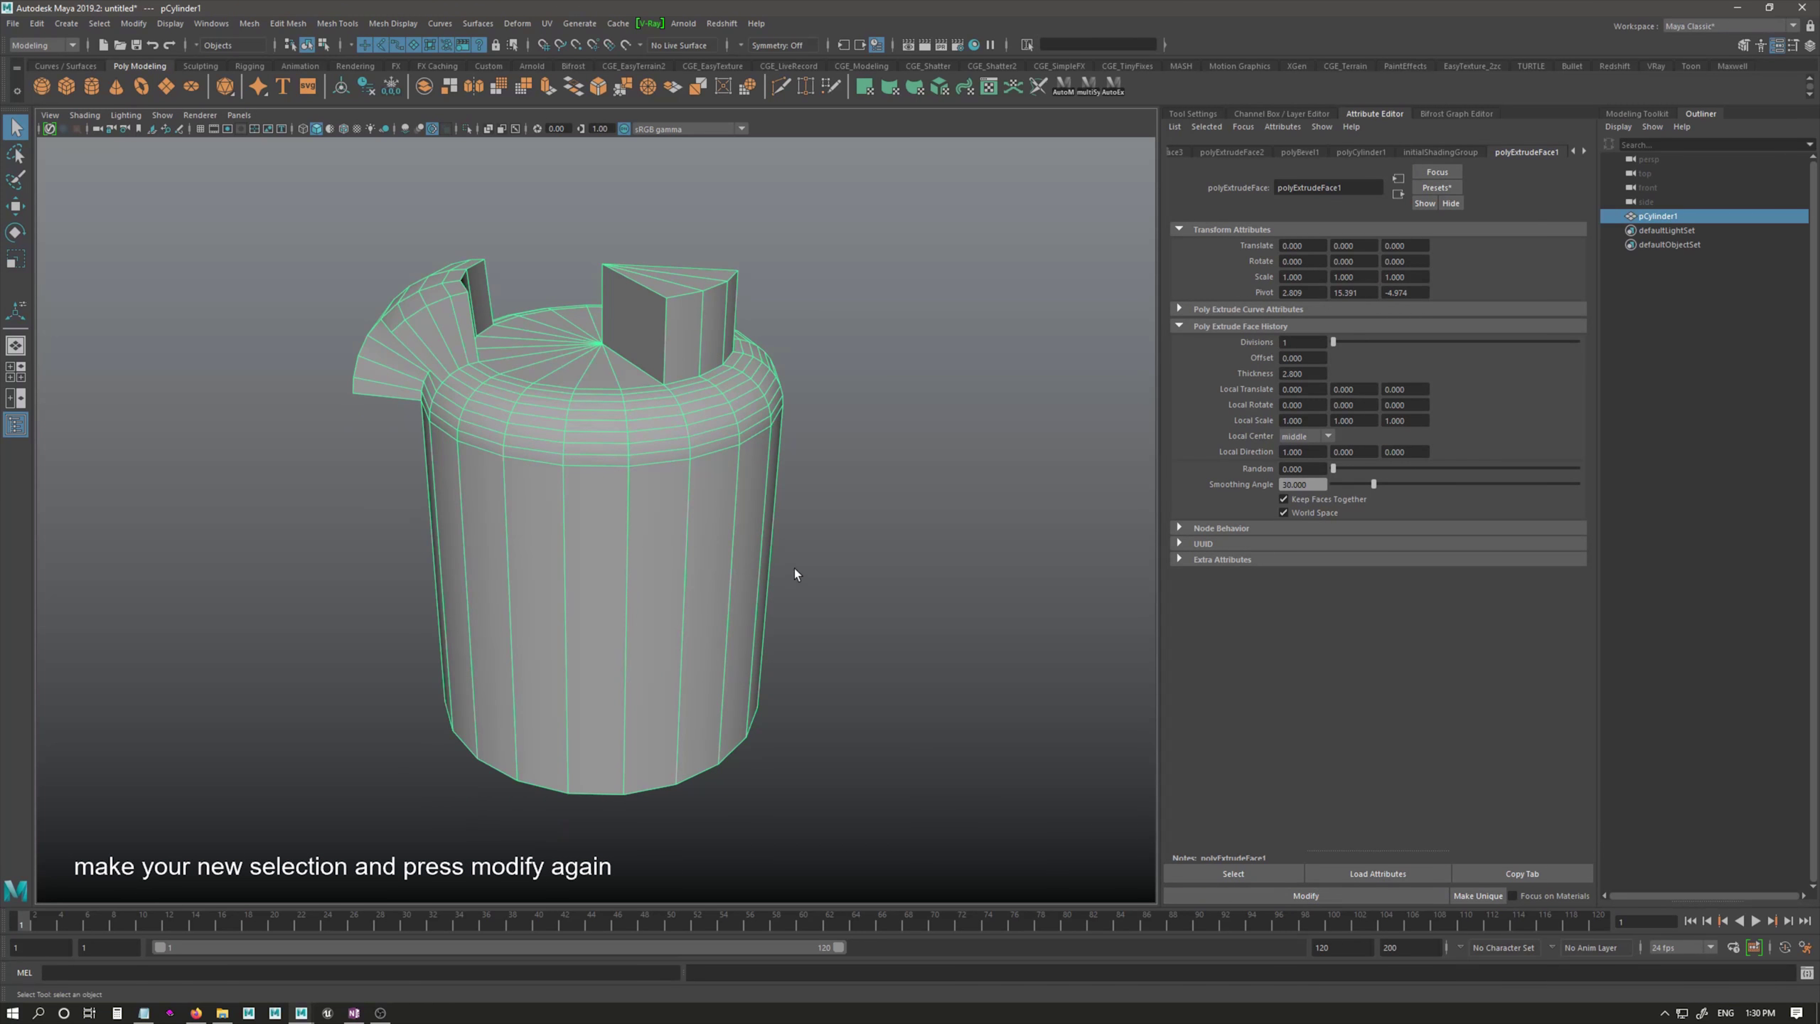
{"action": "right_click_drag", "start_coordinate": [689, 490], "coordinate": [714, 509]}
{"action": "left_click", "coordinate": [748, 518]}
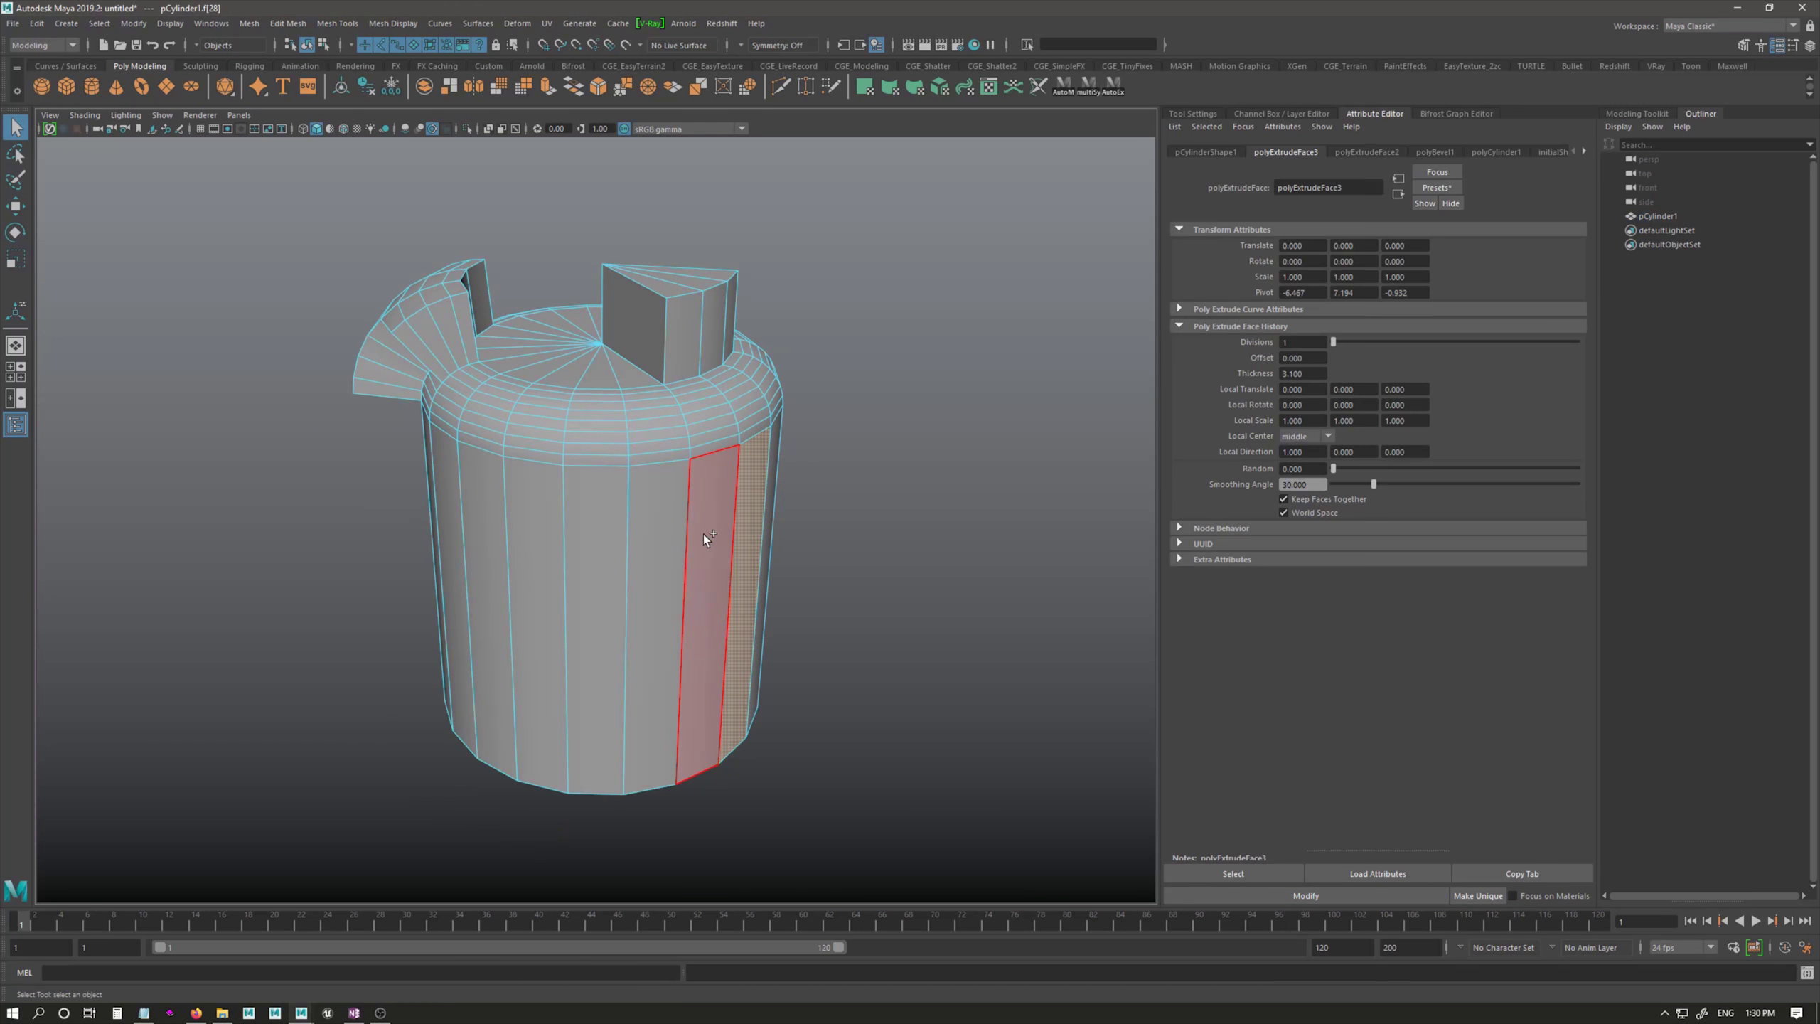
{"action": "left_click", "coordinate": [703, 535], "text": "shift"}
{"action": "left_click", "coordinate": [682, 533], "text": "shift"}
{"action": "key", "text": "ctrl+e"}
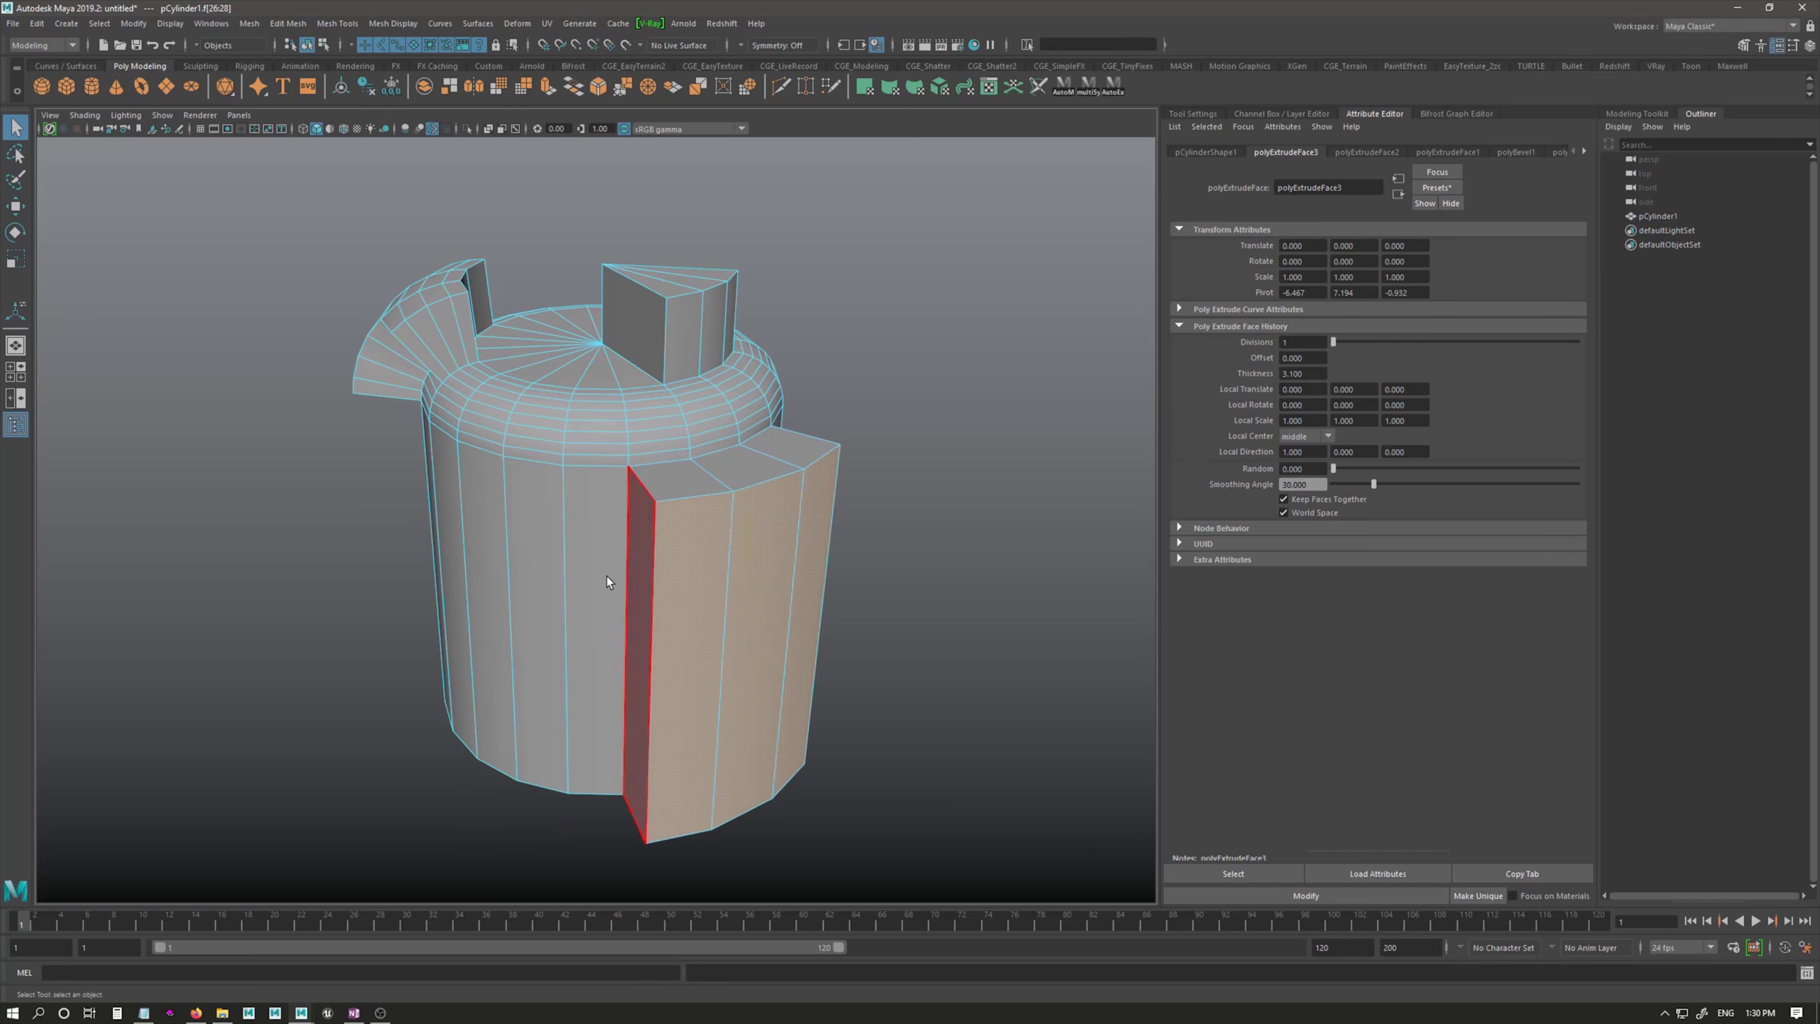
{"action": "left_click_drag", "start_coordinate": [610, 581], "coordinate": [557, 534], "text": "alt"}
Step: Re-point polyExtrudeFace2 onto a strip of faces on the upper rim
{"action": "left_click", "coordinate": [1361, 151]}
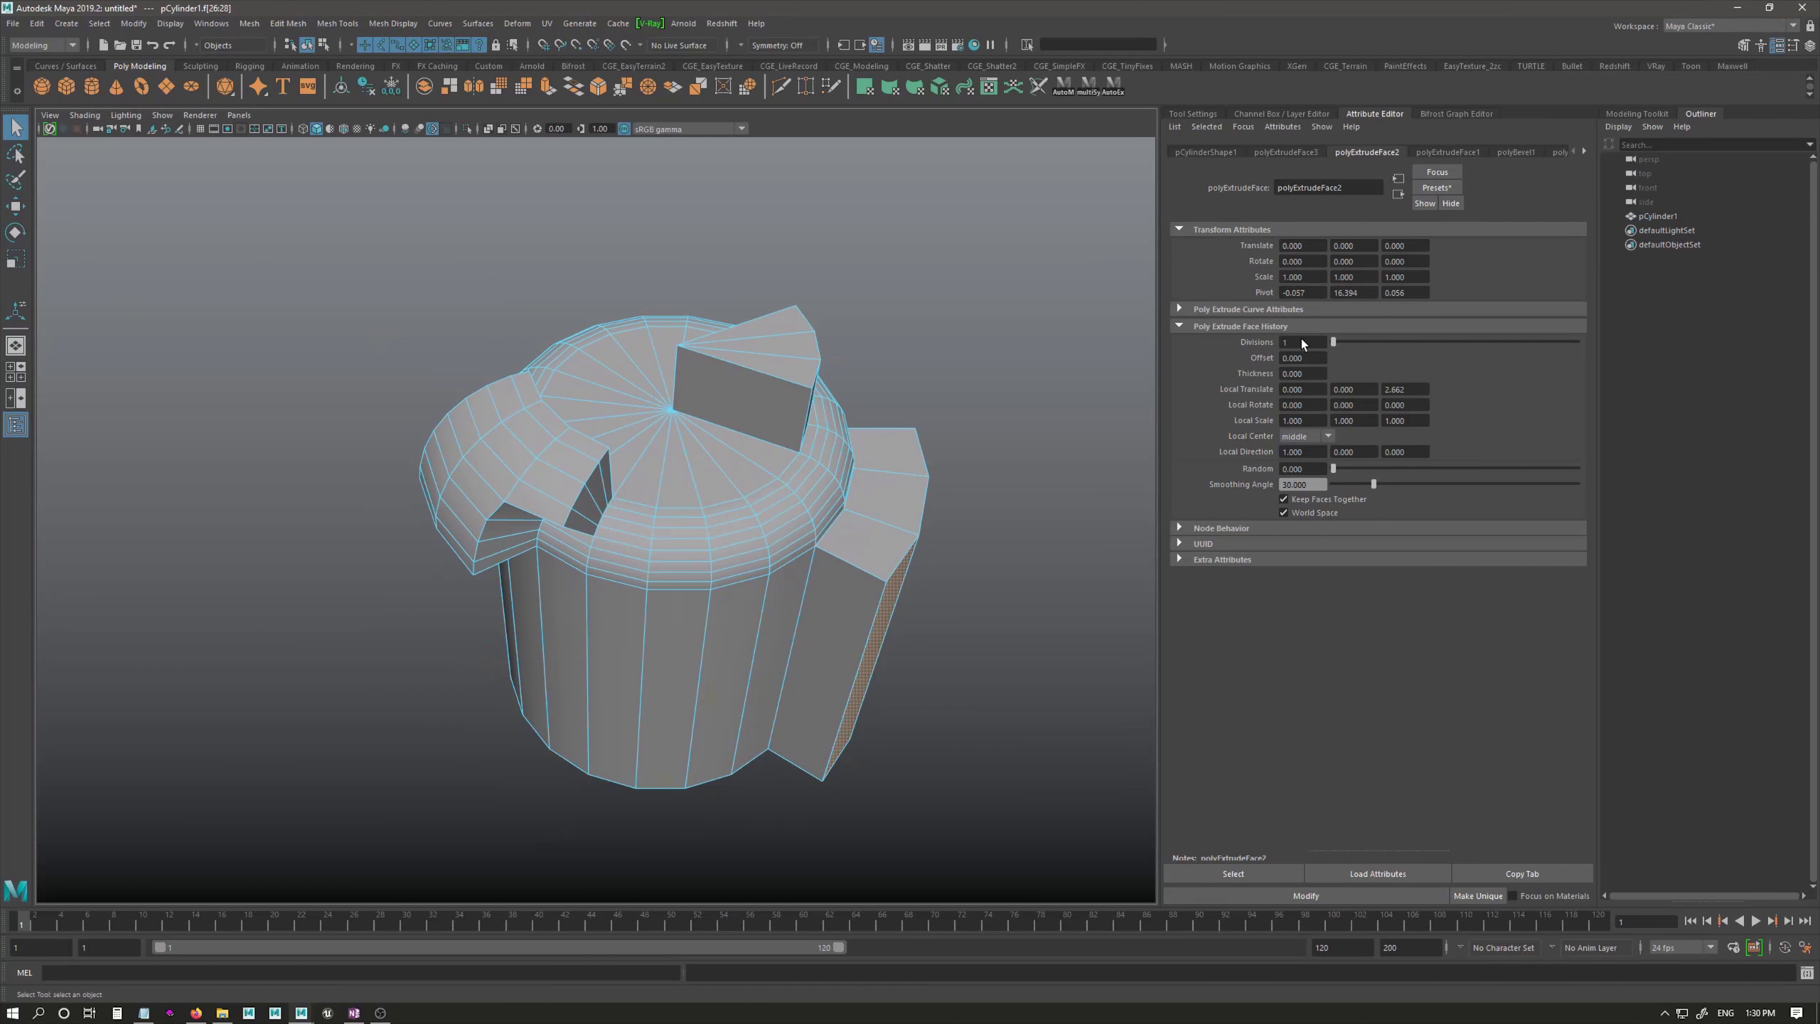
{"action": "key", "text": "ctrl+z"}
{"action": "mouse_move", "coordinate": [1039, 410]}
{"action": "left_mouse_down"}
{"action": "mouse_move", "coordinate": [443, 904]}
{"action": "mouse_move", "coordinate": [452, 889]}
{"action": "left_mouse_up"}
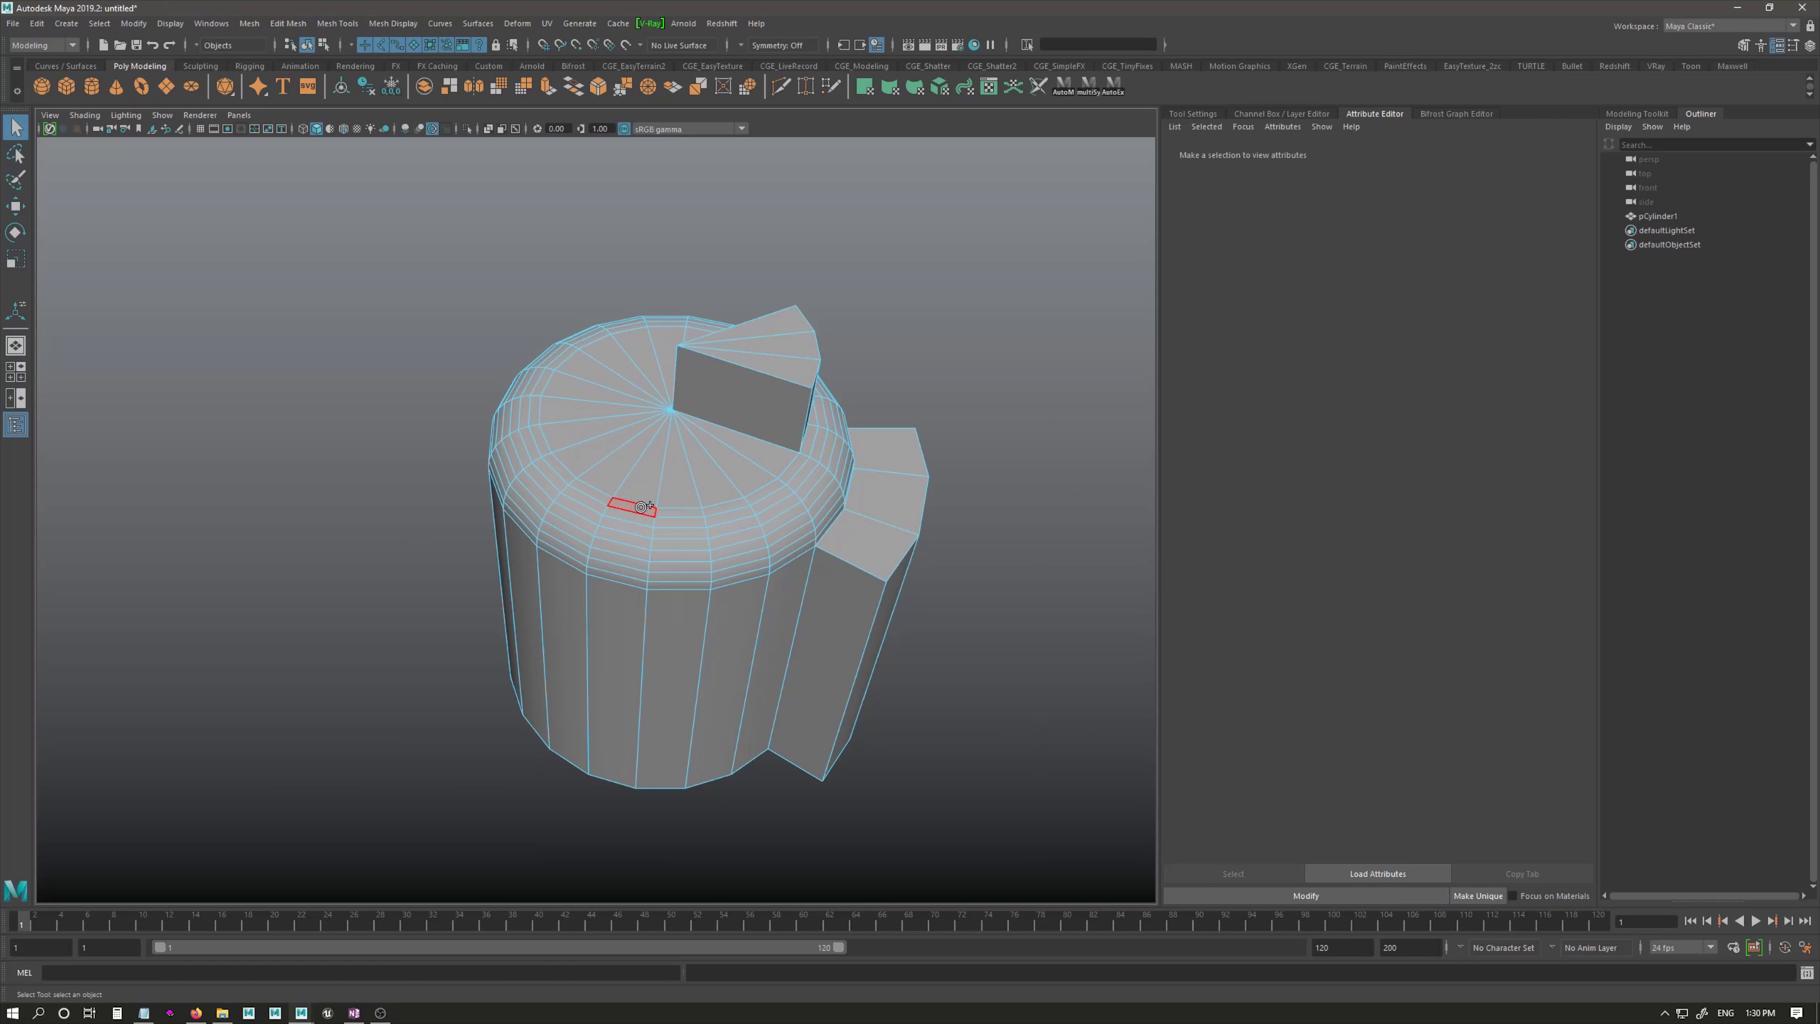
{"action": "left_click_drag", "start_coordinate": [626, 575], "coordinate": [595, 495]}
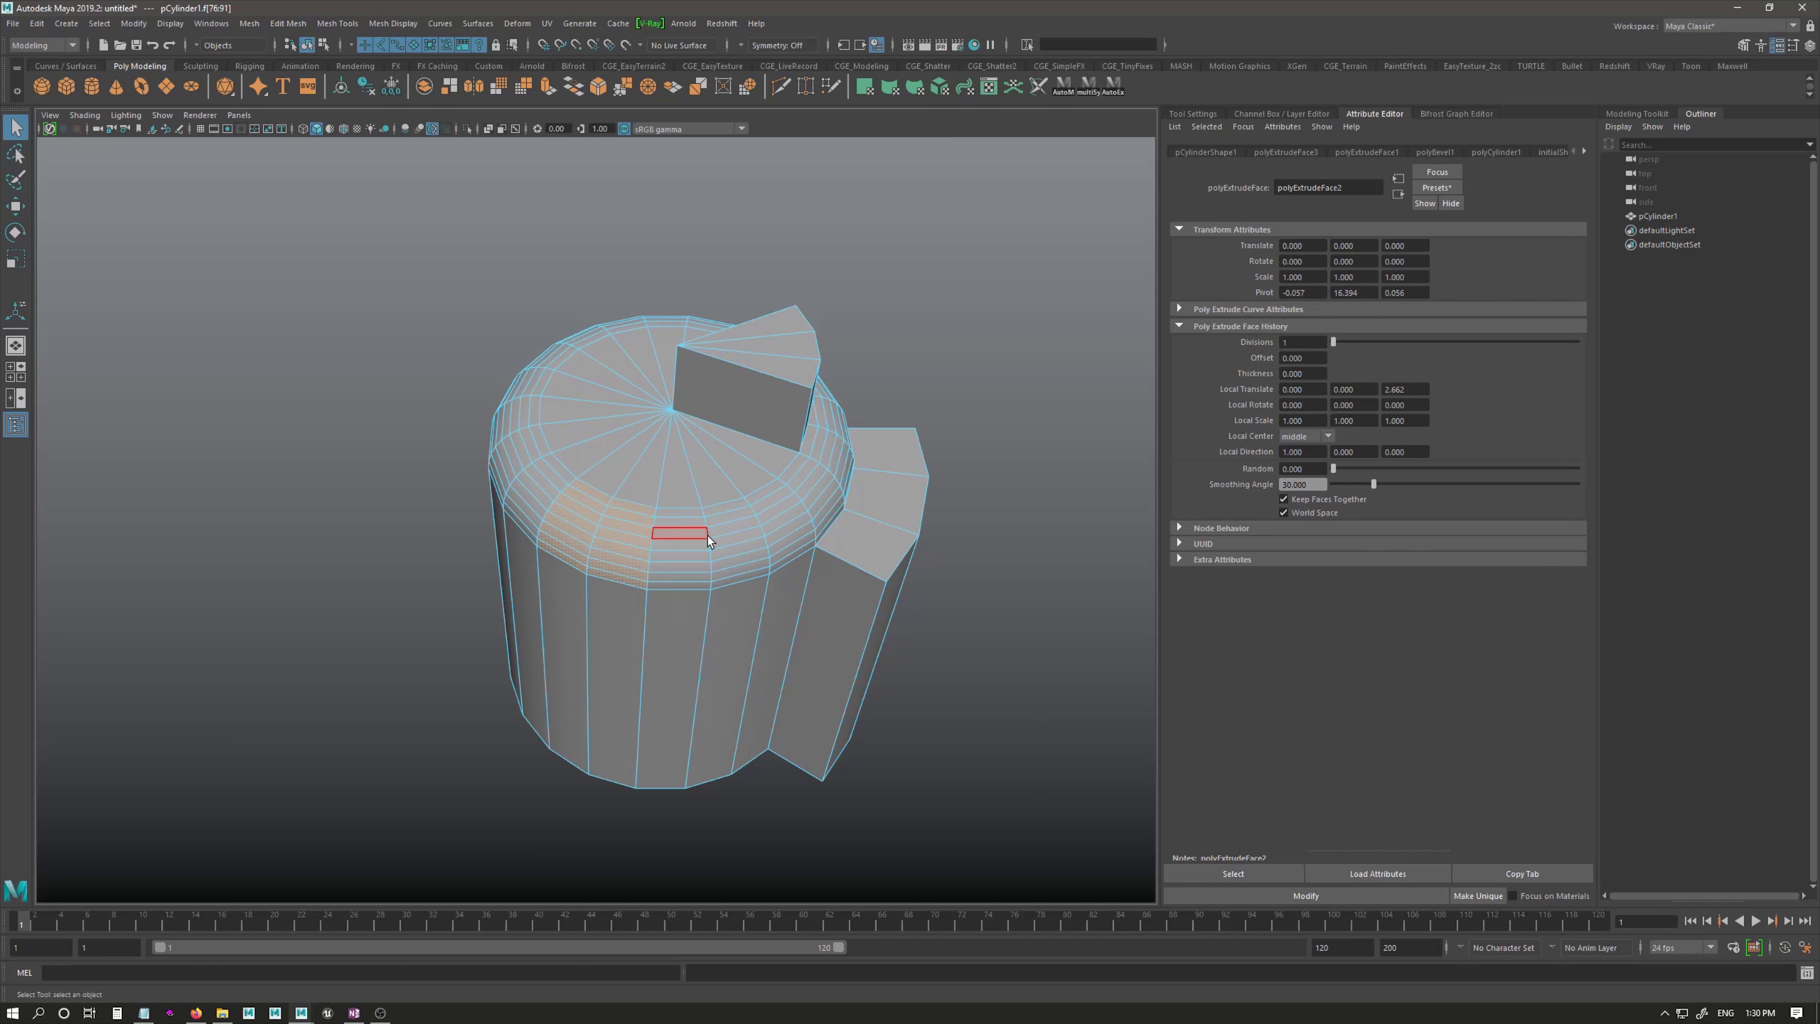
{"action": "key", "text": "g"}
{"action": "mouse_move", "coordinate": [788, 544]}
{"action": "left_mouse_down", "text": "alt"}
{"action": "mouse_move", "coordinate": [589, 544]}
{"action": "mouse_move", "coordinate": [682, 630]}
{"action": "mouse_move", "coordinate": [717, 615]}
{"action": "left_mouse_up", "text": "alt"}
Step: Detach polyExtrudeFace3 to remove the top wedge, then select all top cap faces
{"action": "left_click", "coordinate": [1175, 152]}
{"action": "left_click", "coordinate": [350, 799]}
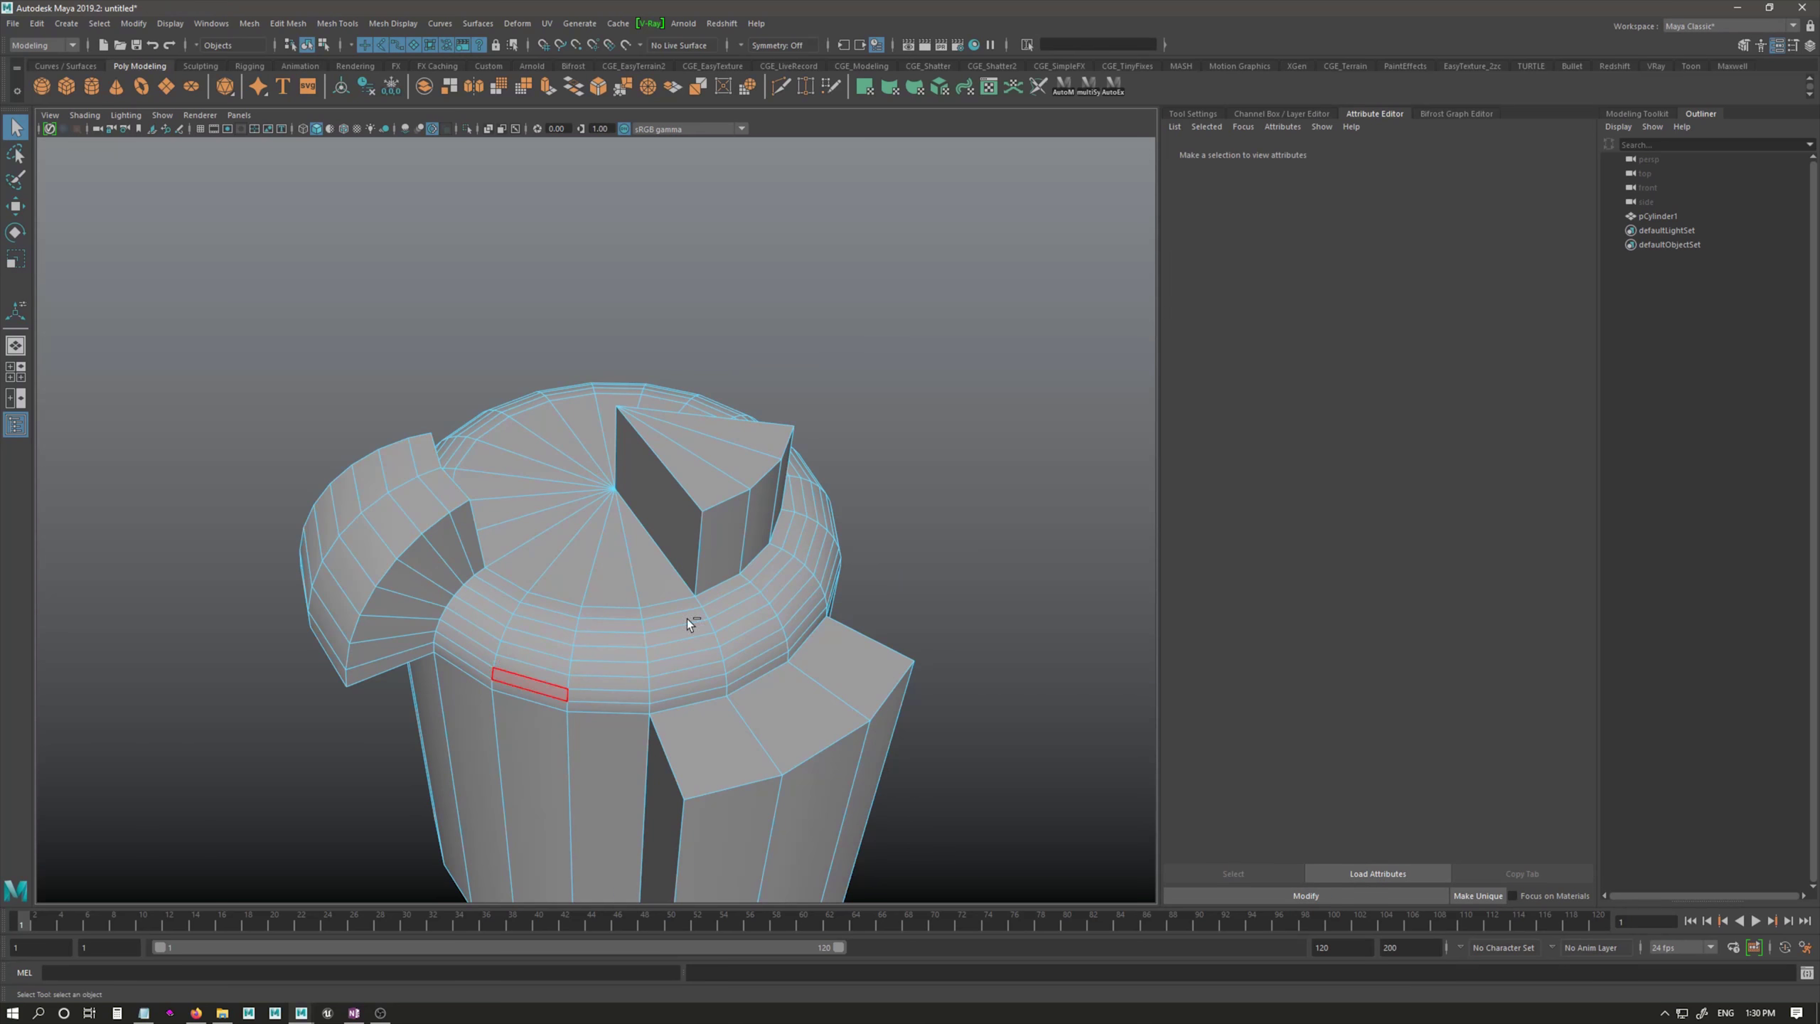
{"action": "left_click", "coordinate": [780, 432]}
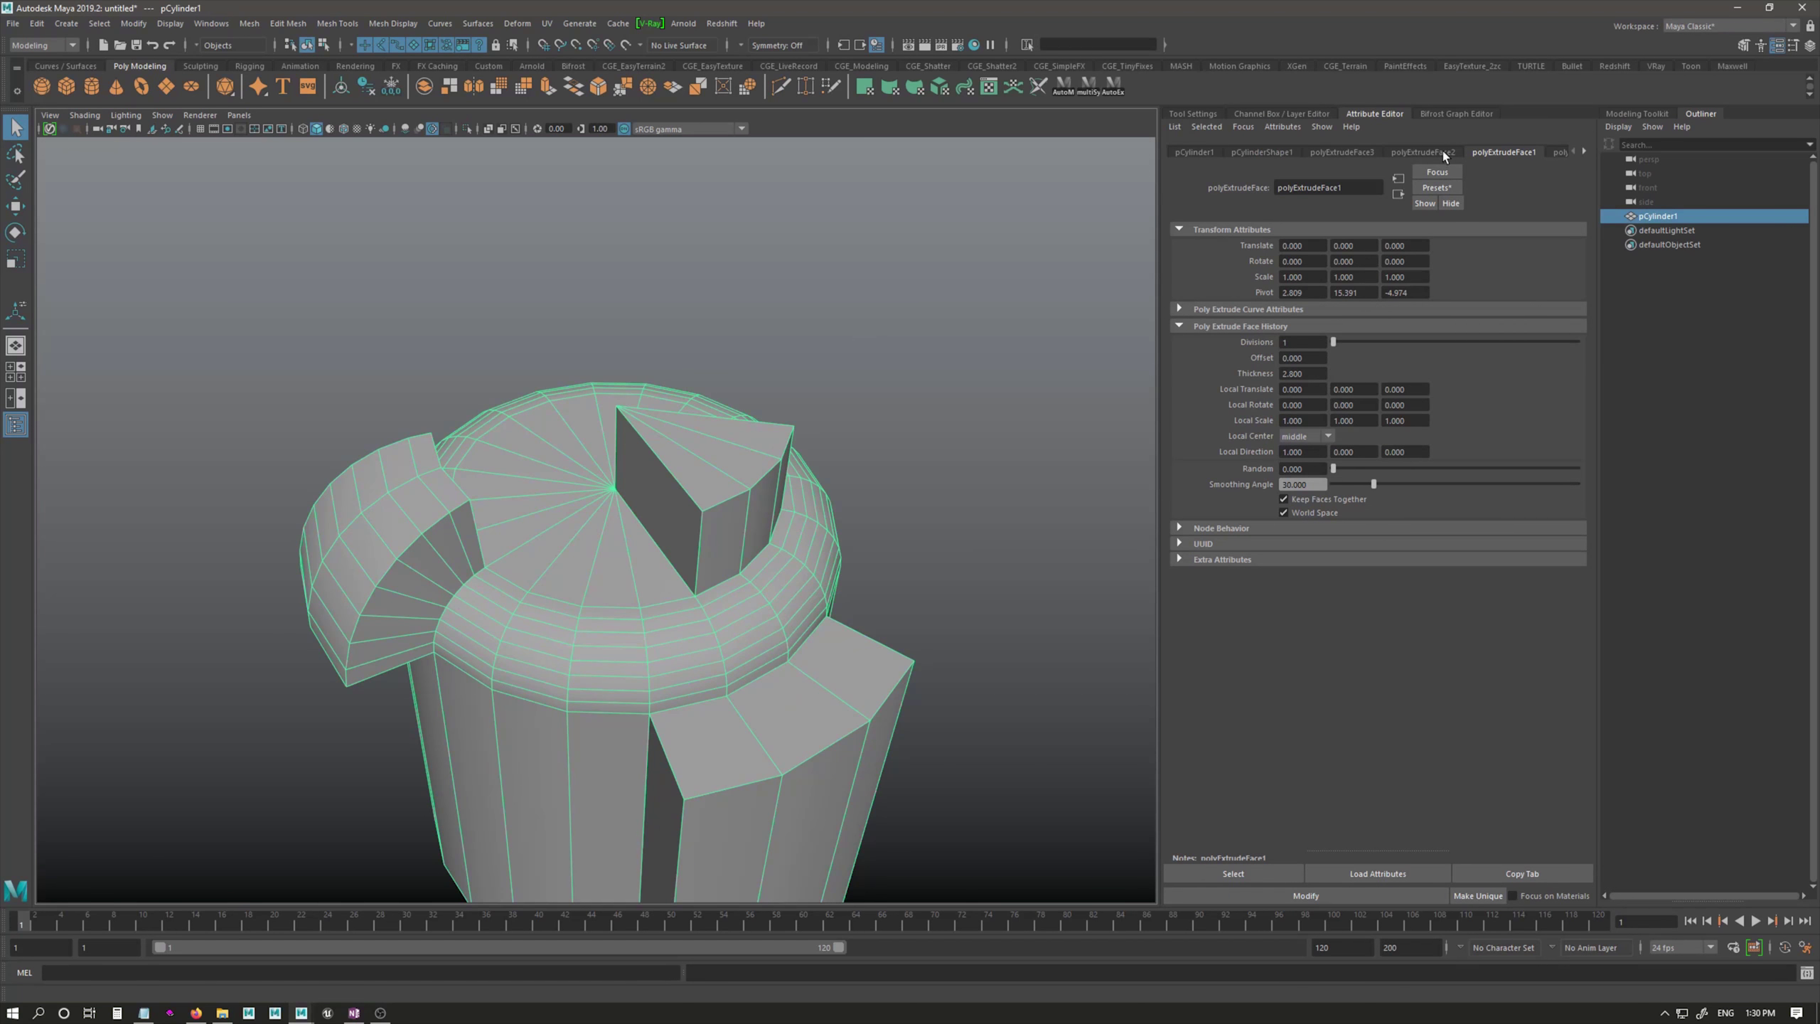
{"action": "left_click", "coordinate": [1362, 152]}
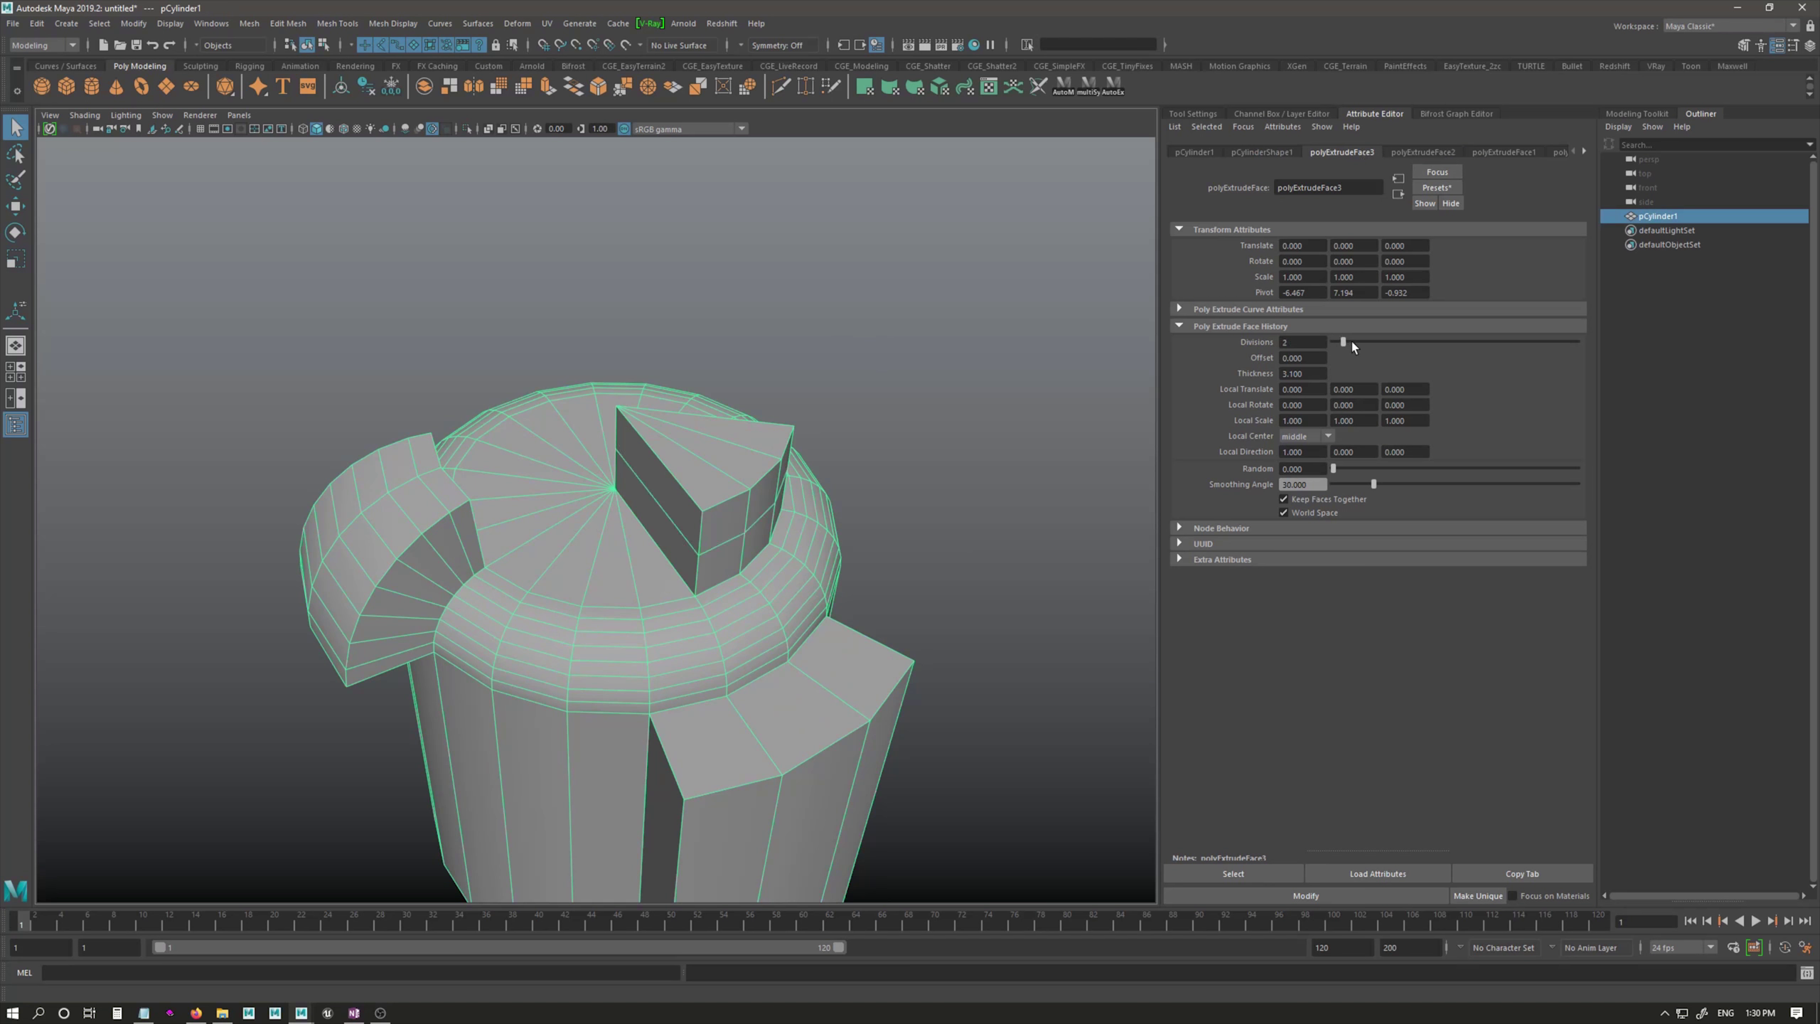
{"action": "left_click", "coordinate": [1370, 900]}
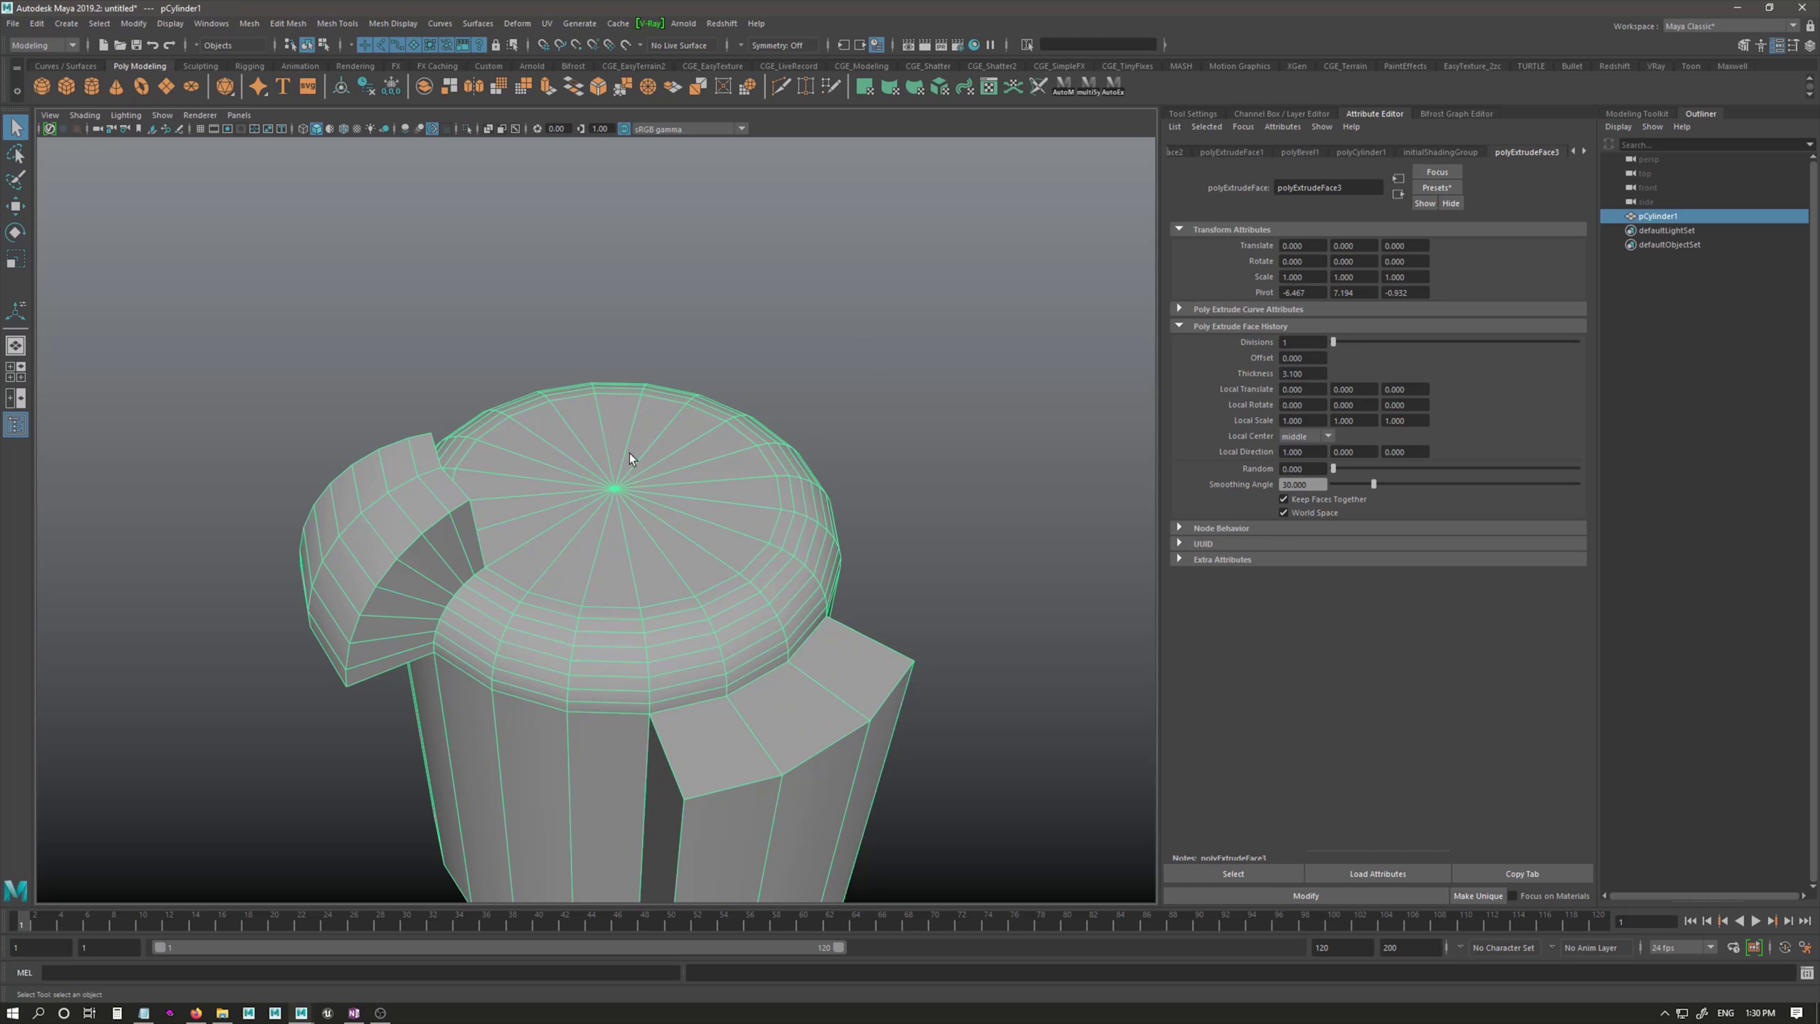
{"action": "key", "text": "F11"}
{"action": "left_click_drag", "start_coordinate": [640, 484], "coordinate": [685, 453]}
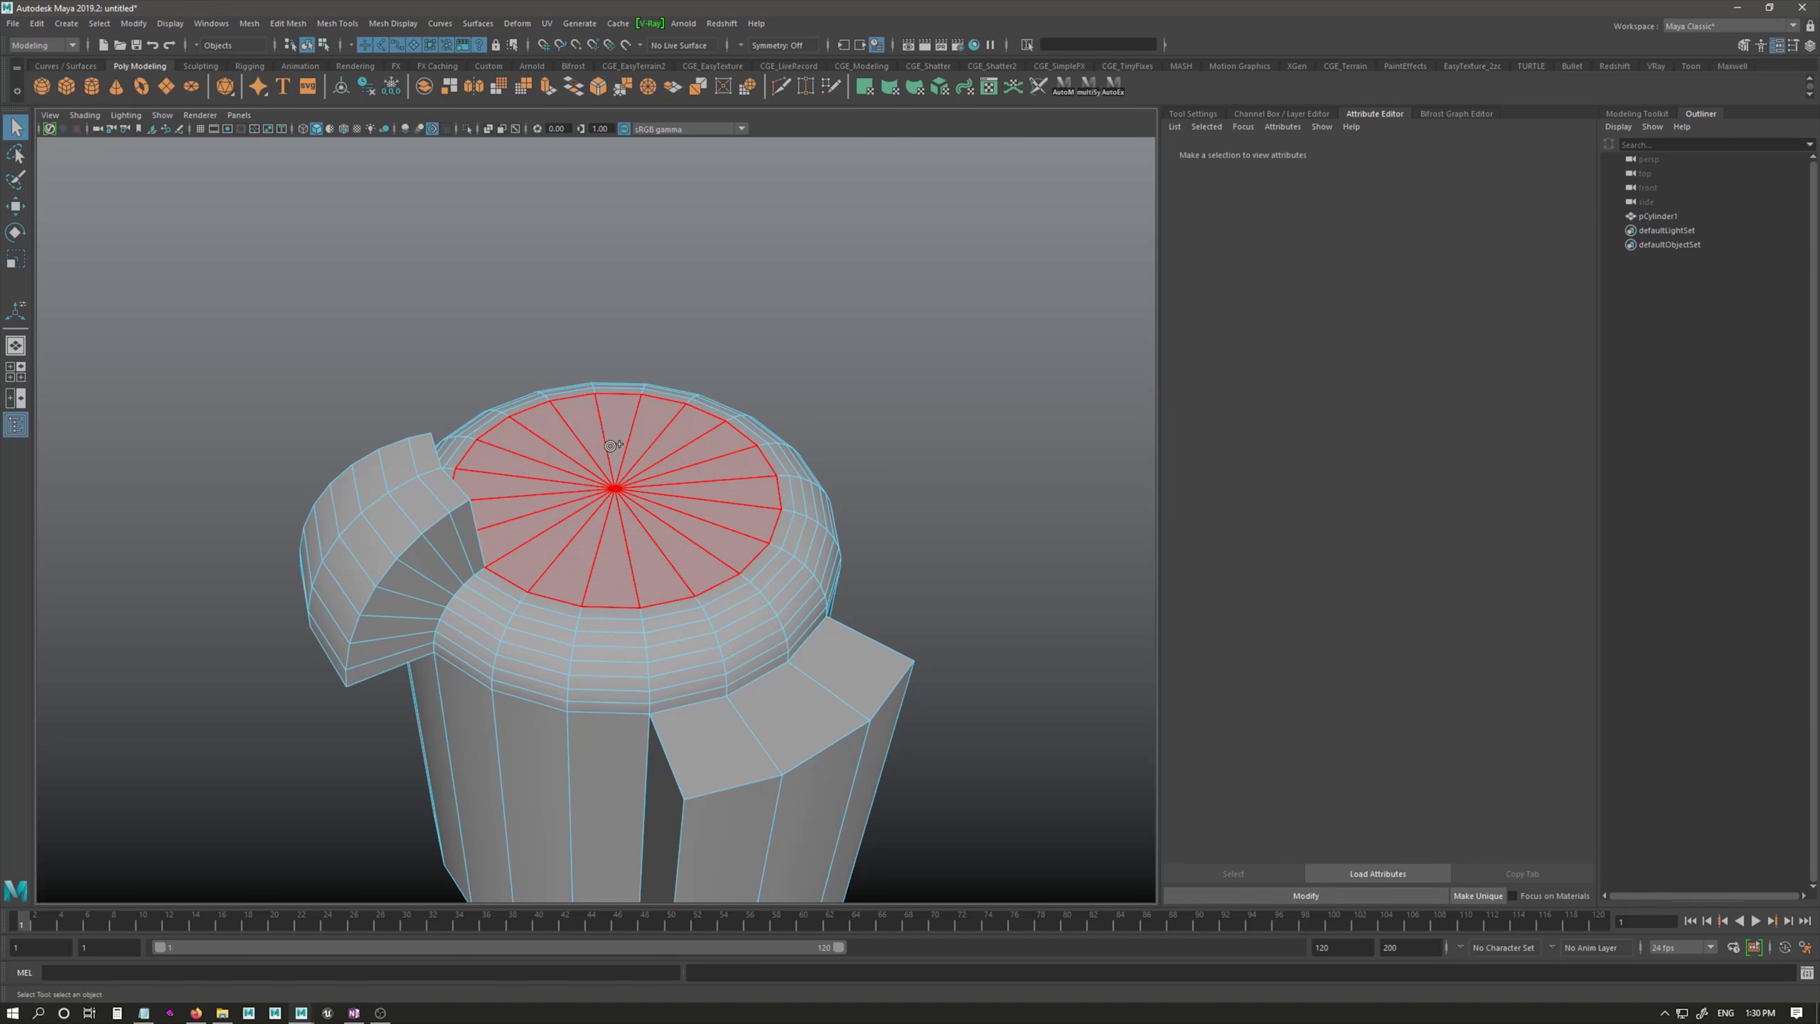
Step: Apply polyExtrudeFace3 to the top cap faces, raising a tapered peak, and reselect the cylinder
{"action": "left_click", "coordinate": [1250, 897]}
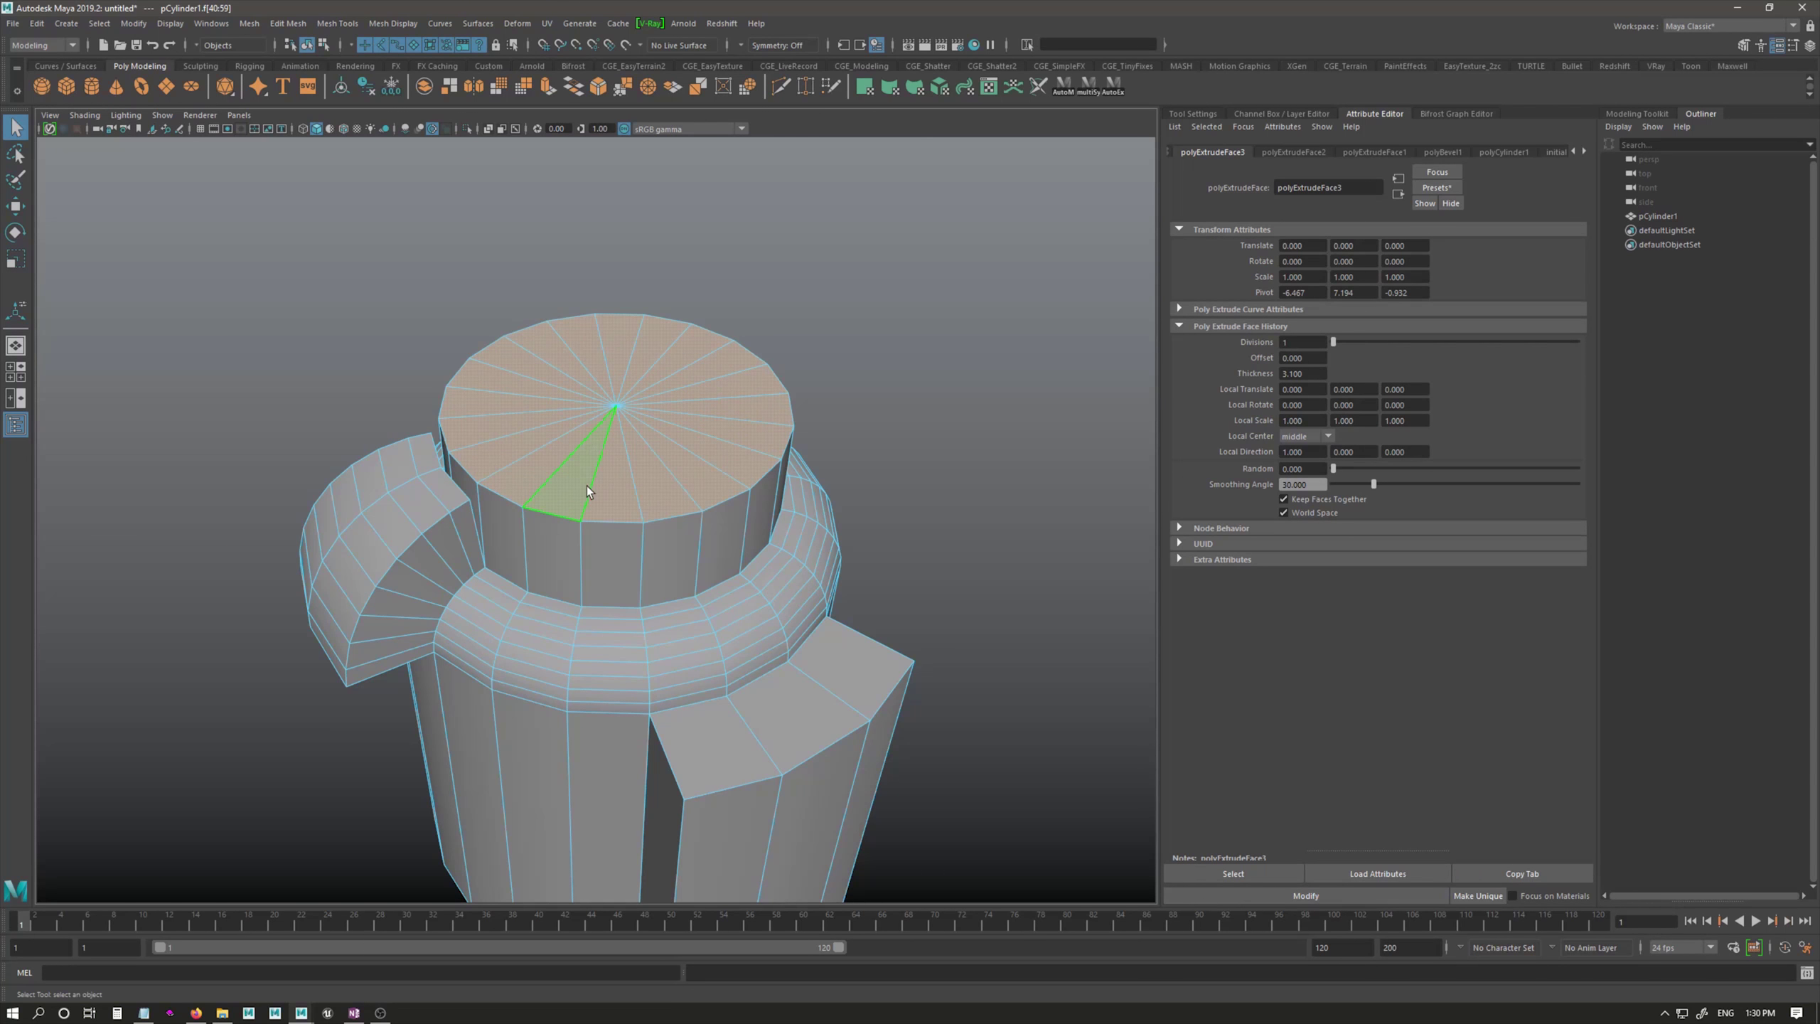
{"action": "scroll", "coordinate": [583, 509], "scroll_direction": "down", "scroll_amount": 3}
{"action": "key", "text": "F8"}
{"action": "left_click", "coordinate": [851, 274]}
{"action": "left_click_drag", "start_coordinate": [870, 546], "coordinate": [808, 523], "text": "alt"}
{"action": "left_click", "coordinate": [566, 481]}
{"action": "left_click_drag", "start_coordinate": [566, 481], "coordinate": [679, 544], "text": "alt"}
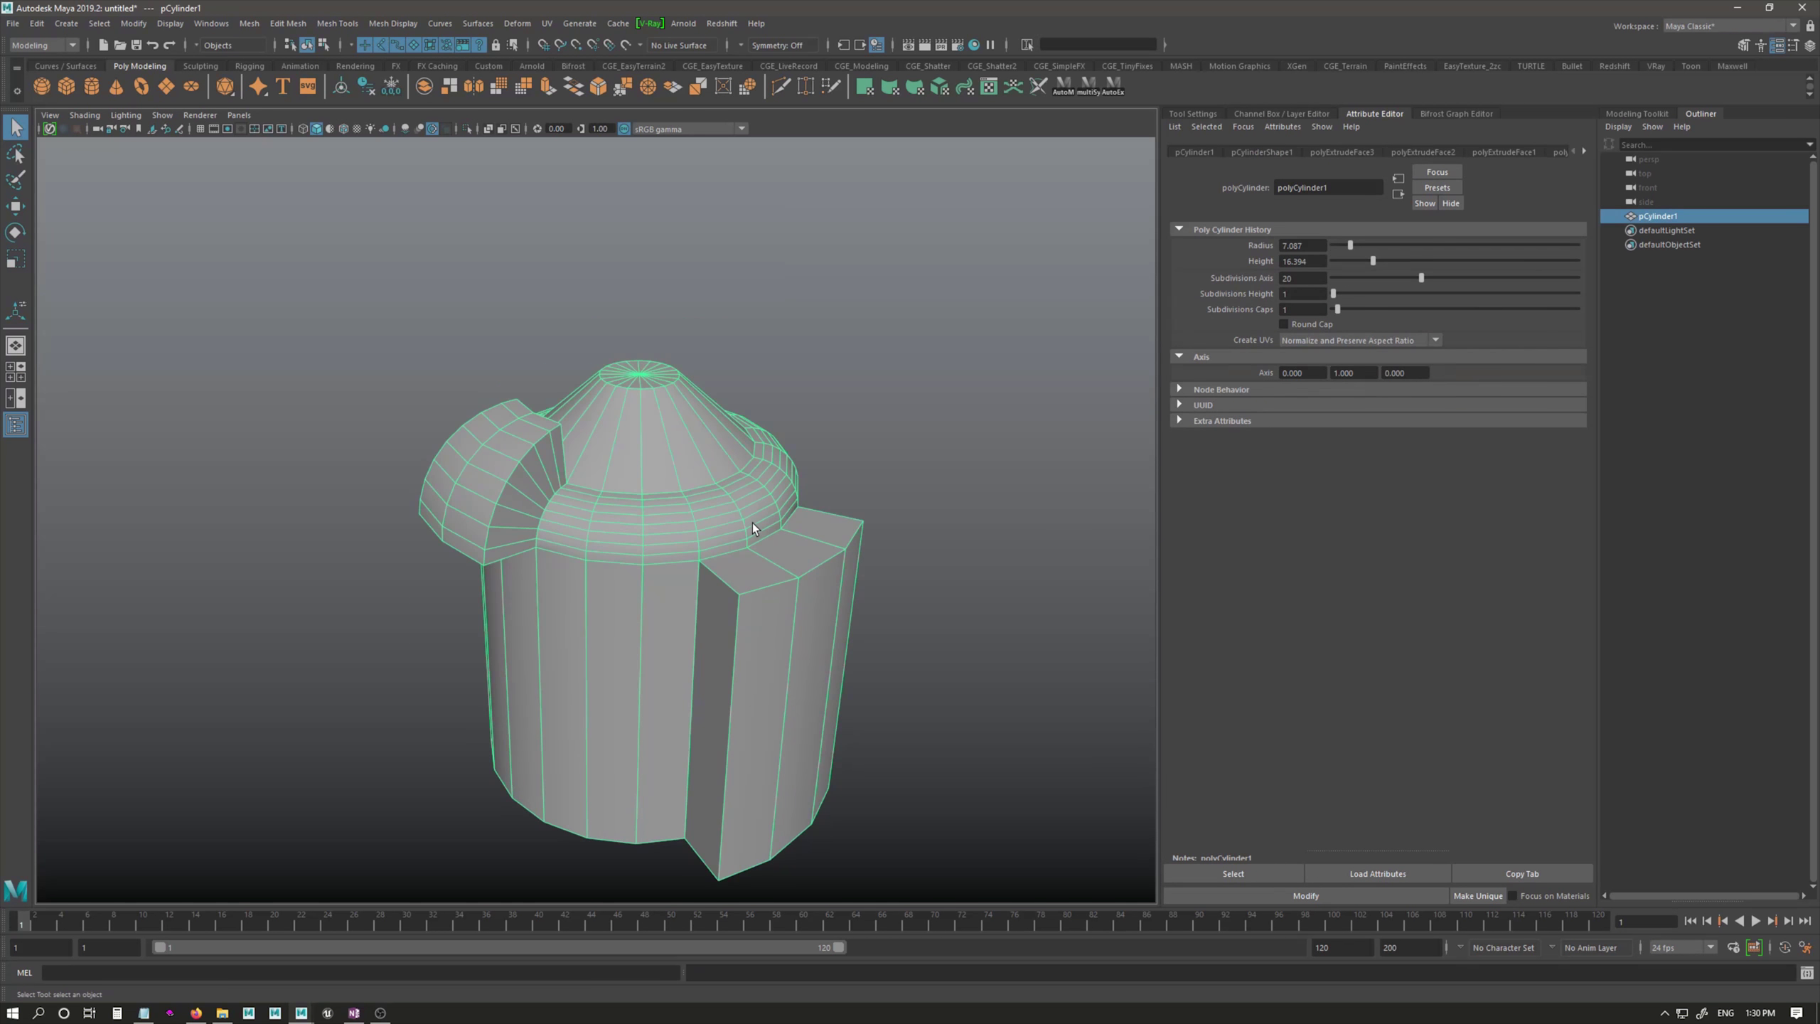
Step: Bevel all cylinder edges as polyBevel2 with Fraction 1 and 4 segments
{"action": "key", "text": "ctrl+b"}
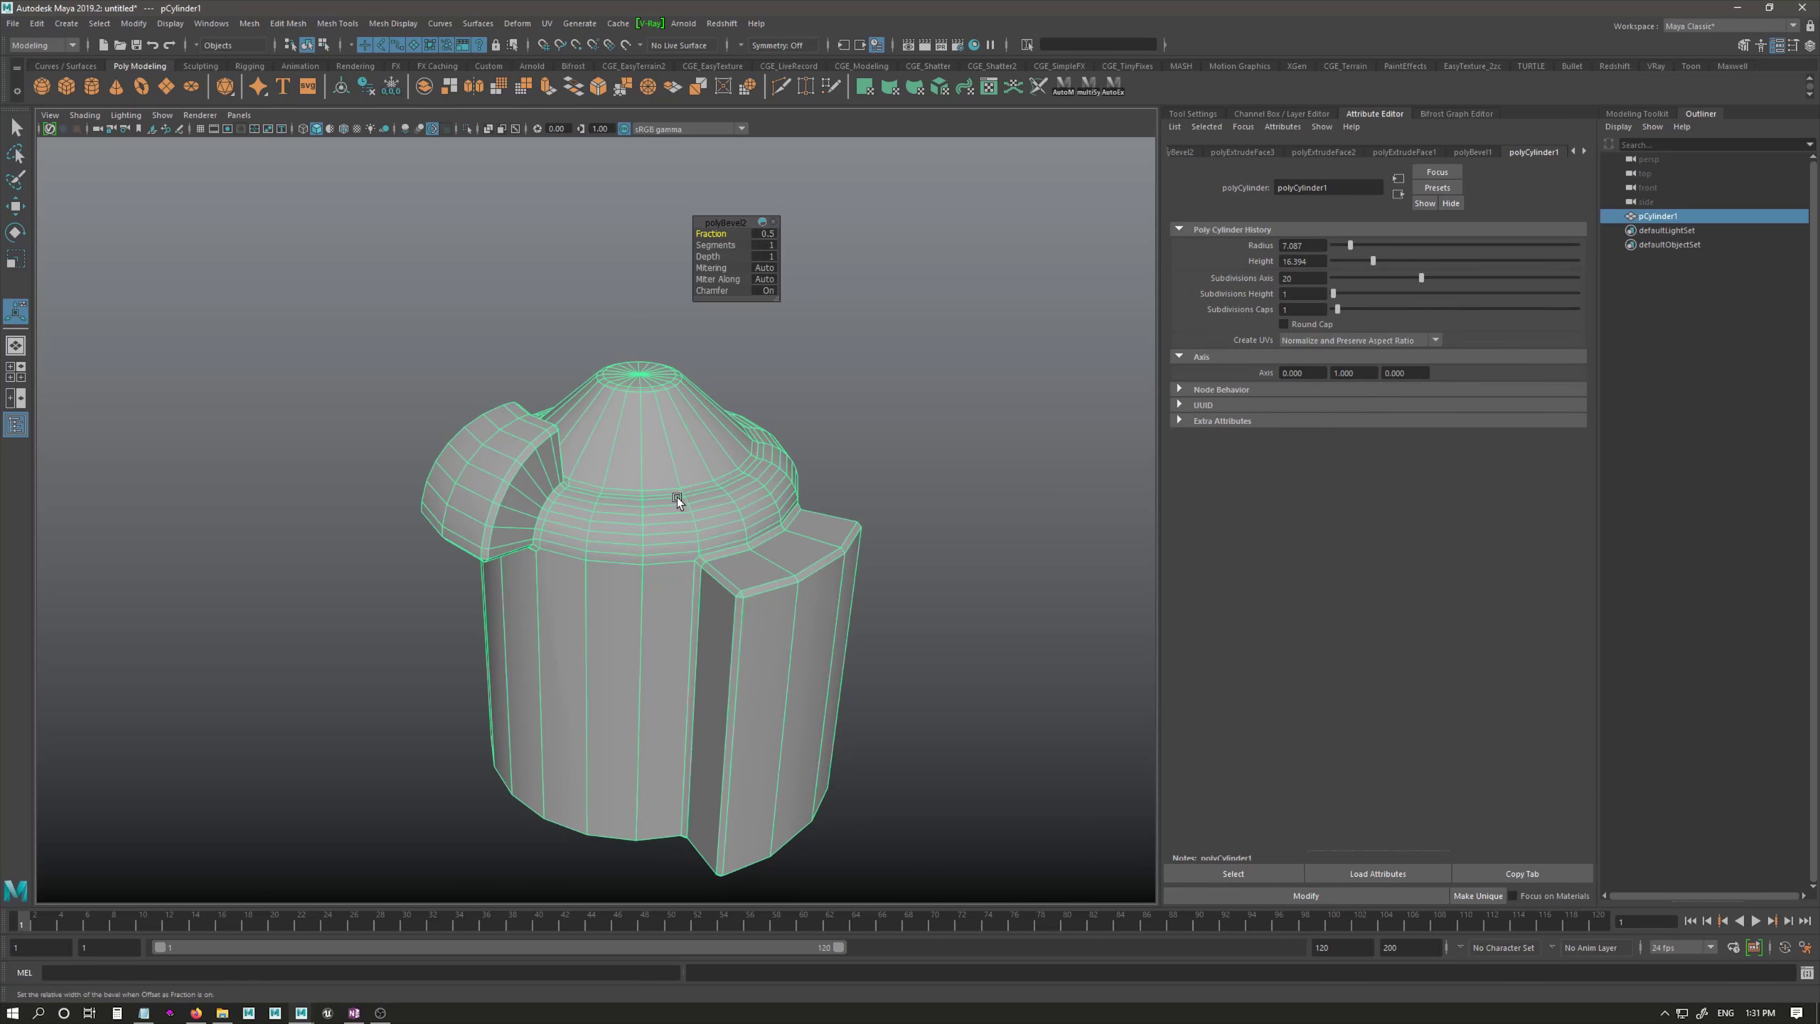
{"action": "left_click_drag", "start_coordinate": [714, 234], "coordinate": [733, 245]}
{"action": "left_click", "coordinate": [915, 474]}
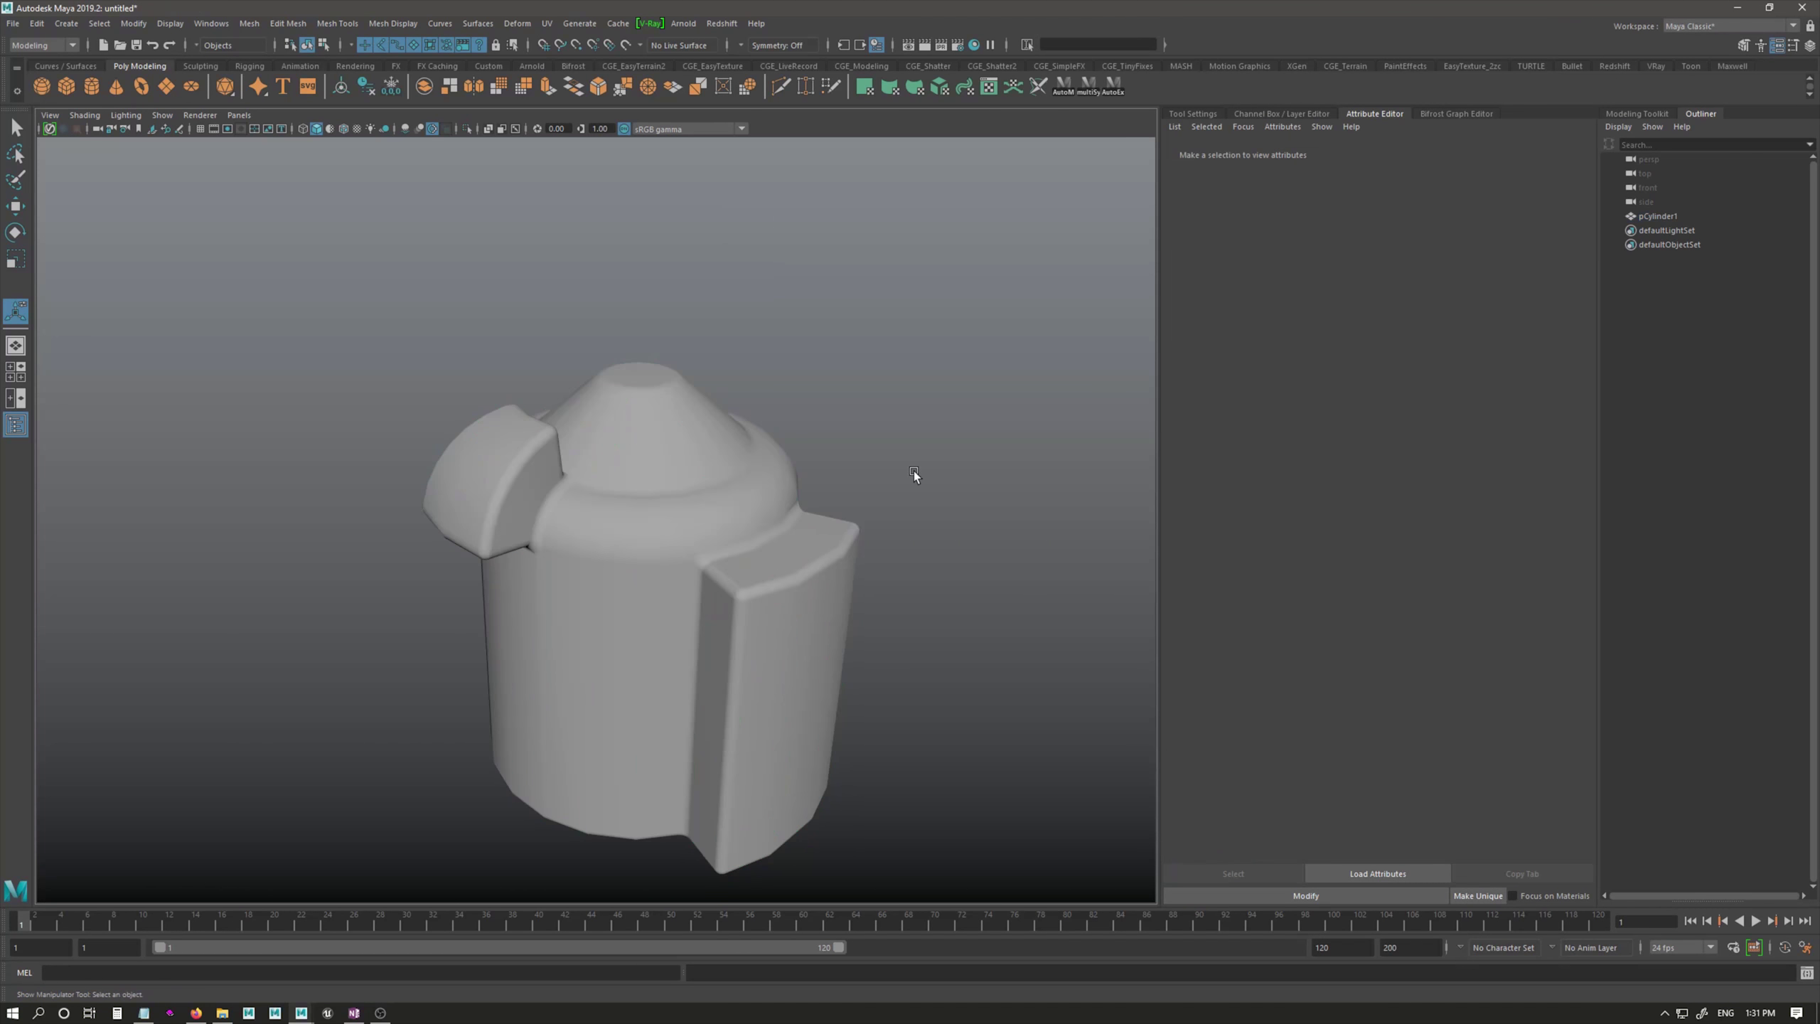
{"action": "mouse_move", "coordinate": [900, 604]}
{"action": "left_mouse_down", "text": "alt"}
{"action": "mouse_move", "coordinate": [743, 581]}
{"action": "mouse_move", "coordinate": [733, 505]}
{"action": "left_mouse_up", "text": "alt"}
{"action": "left_click", "coordinate": [734, 505]}
{"action": "mouse_move", "coordinate": [813, 592]}
{"action": "left_mouse_down", "text": "alt"}
{"action": "mouse_move", "coordinate": [763, 490]}
{"action": "mouse_move", "coordinate": [759, 593]}
{"action": "mouse_move", "coordinate": [812, 552]}
{"action": "mouse_move", "coordinate": [828, 633]}
{"action": "left_mouse_up", "text": "alt"}
{"action": "middle_click_drag", "start_coordinate": [828, 633], "coordinate": [786, 540], "text": "alt"}
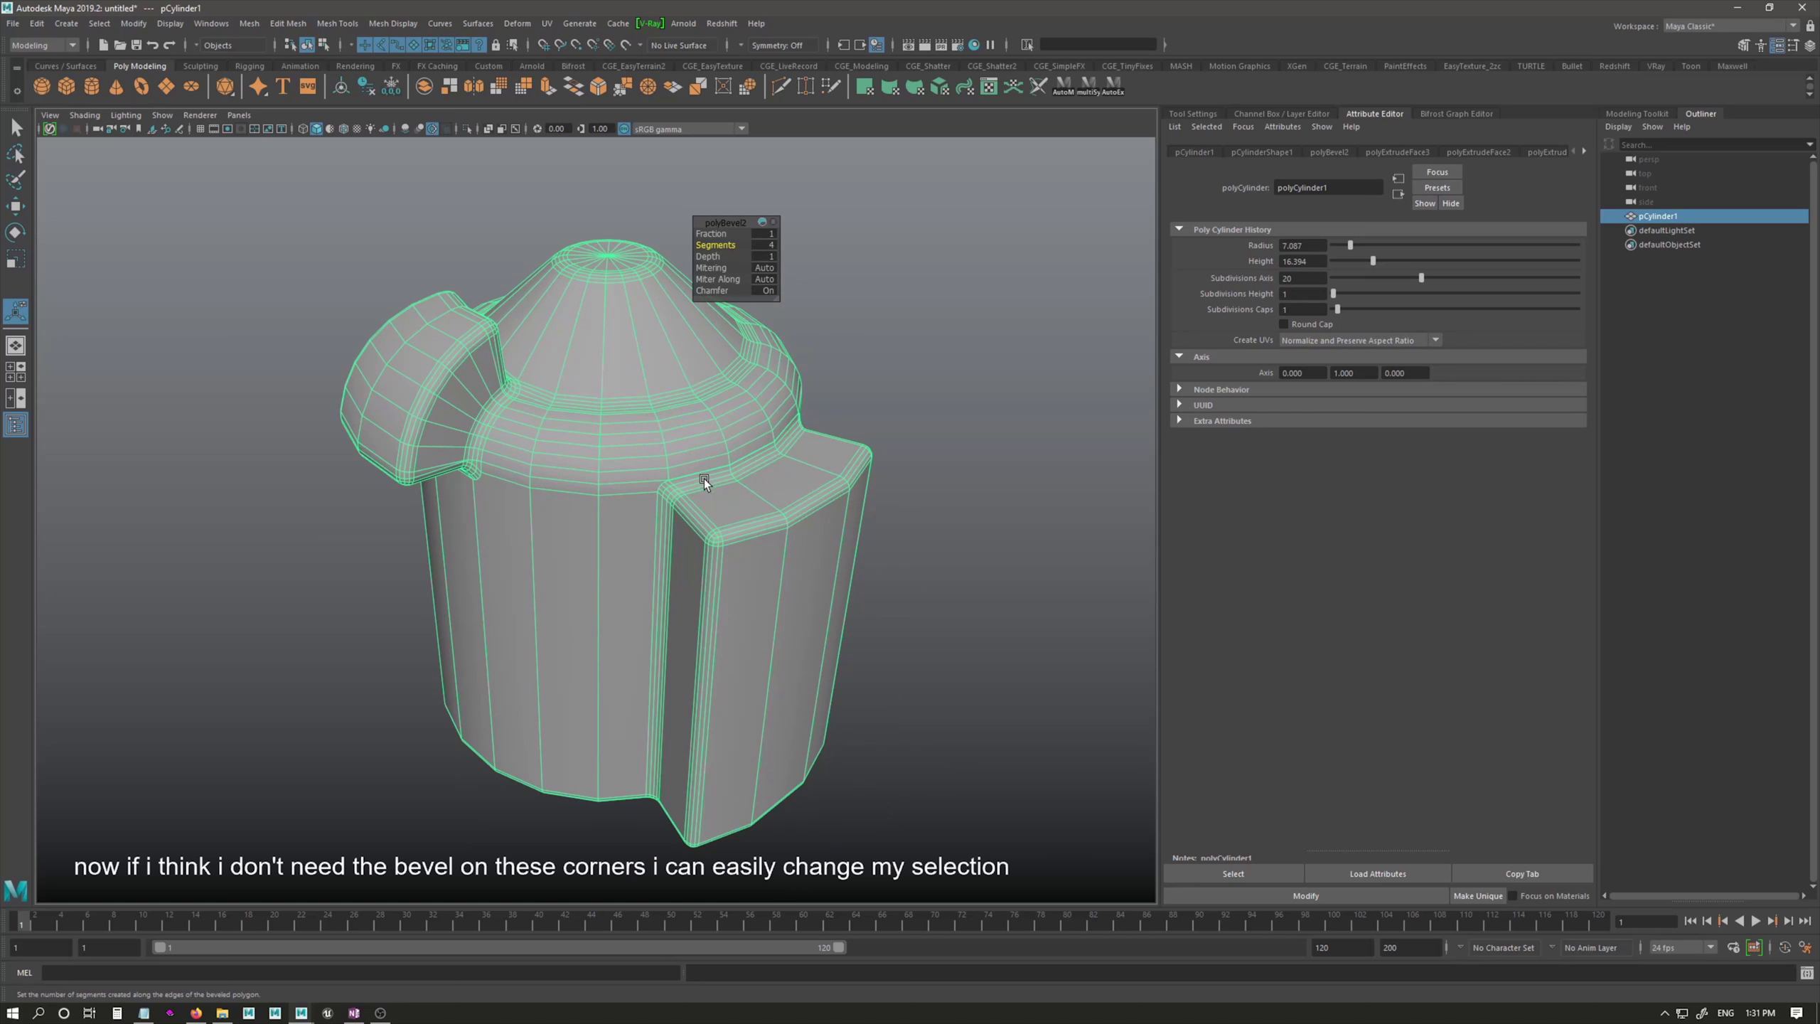
Step: Undo polyBevel2 so the model returns to its sharp extruded edges
{"action": "mouse_move", "coordinate": [626, 398]}
{"action": "left_mouse_down", "text": "alt"}
{"action": "mouse_move", "coordinate": [602, 399]}
{"action": "mouse_move", "coordinate": [630, 395]}
{"action": "left_mouse_up", "text": "alt"}
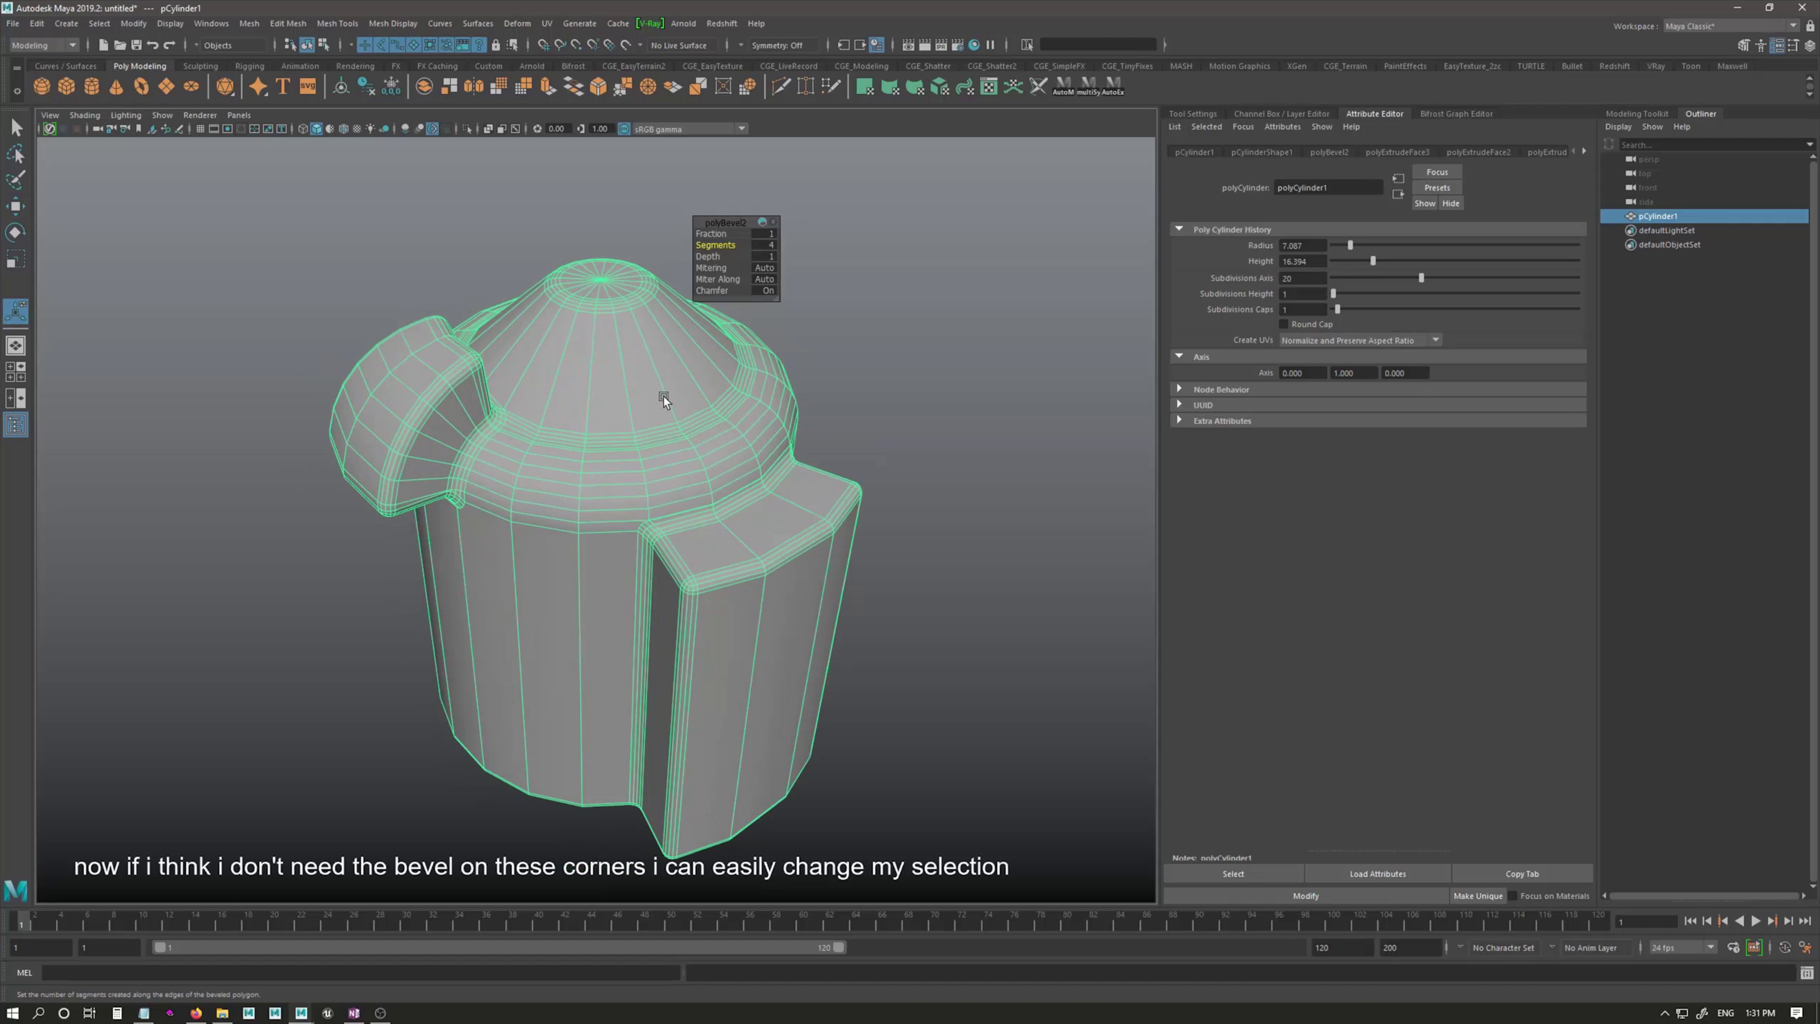
{"action": "left_click", "coordinate": [1312, 152]}
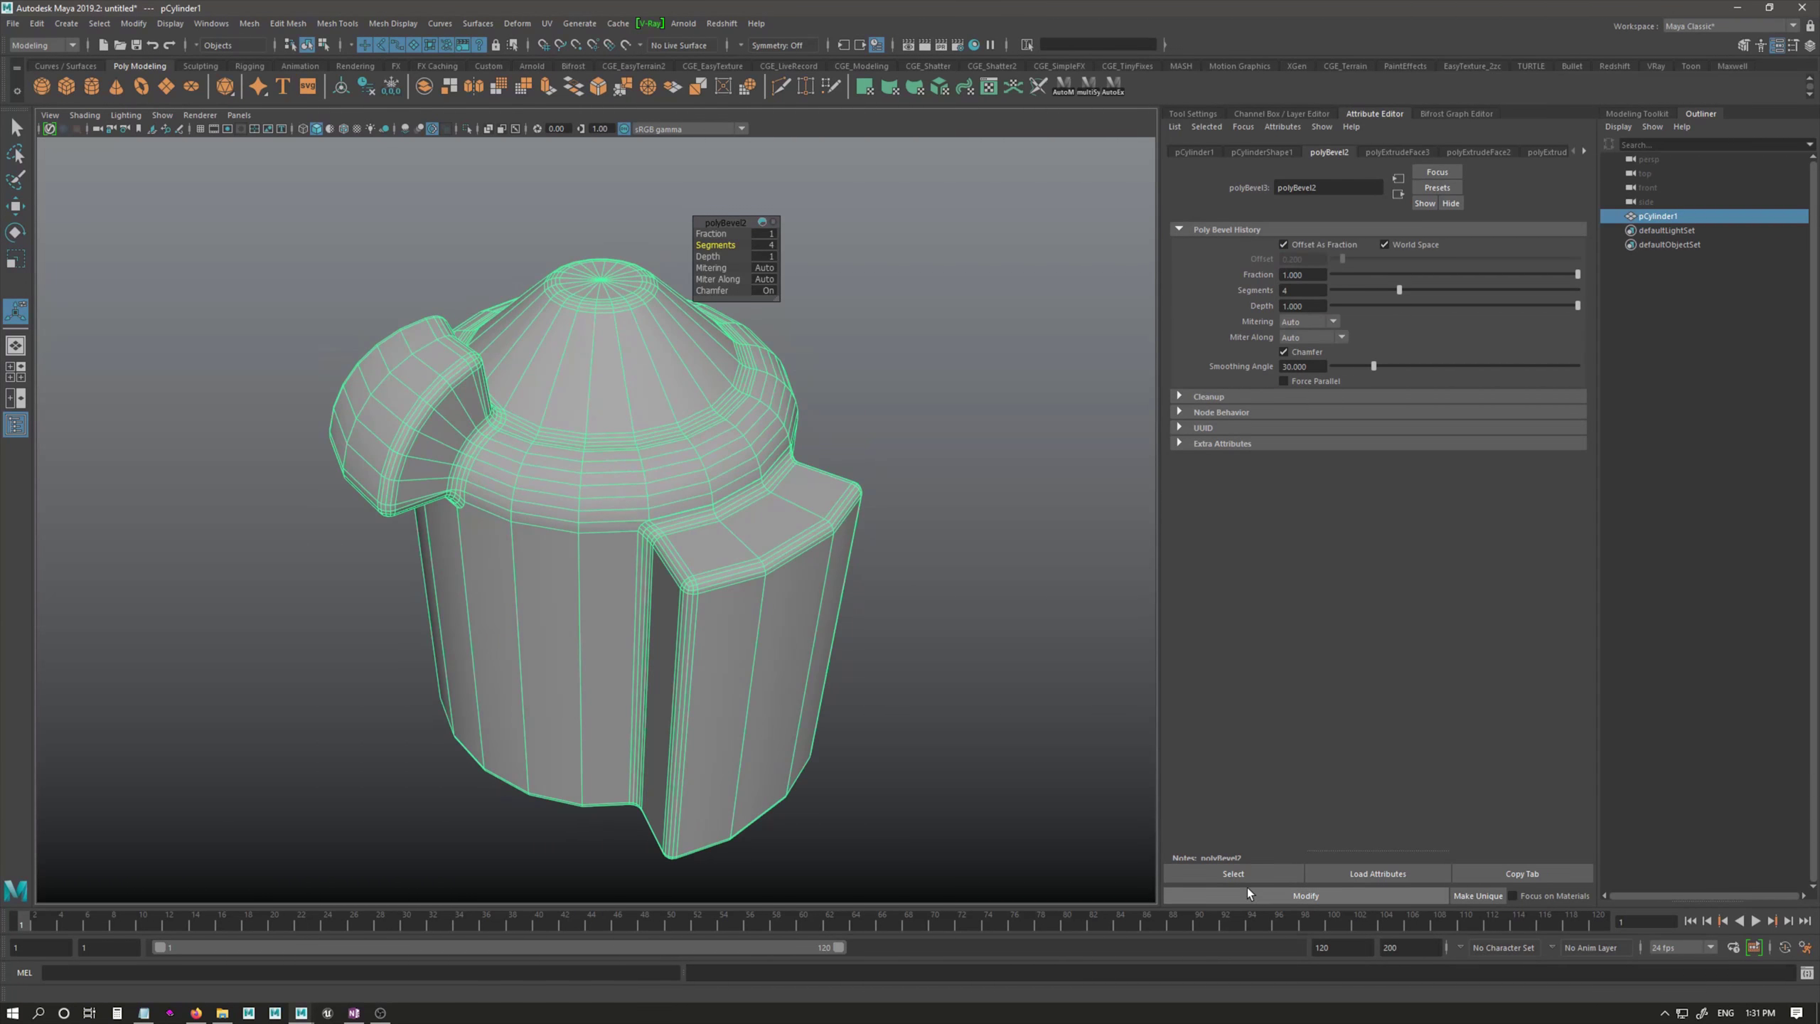
{"action": "key", "text": "ctrl+z"}
{"action": "key", "text": "ctrl+z"}
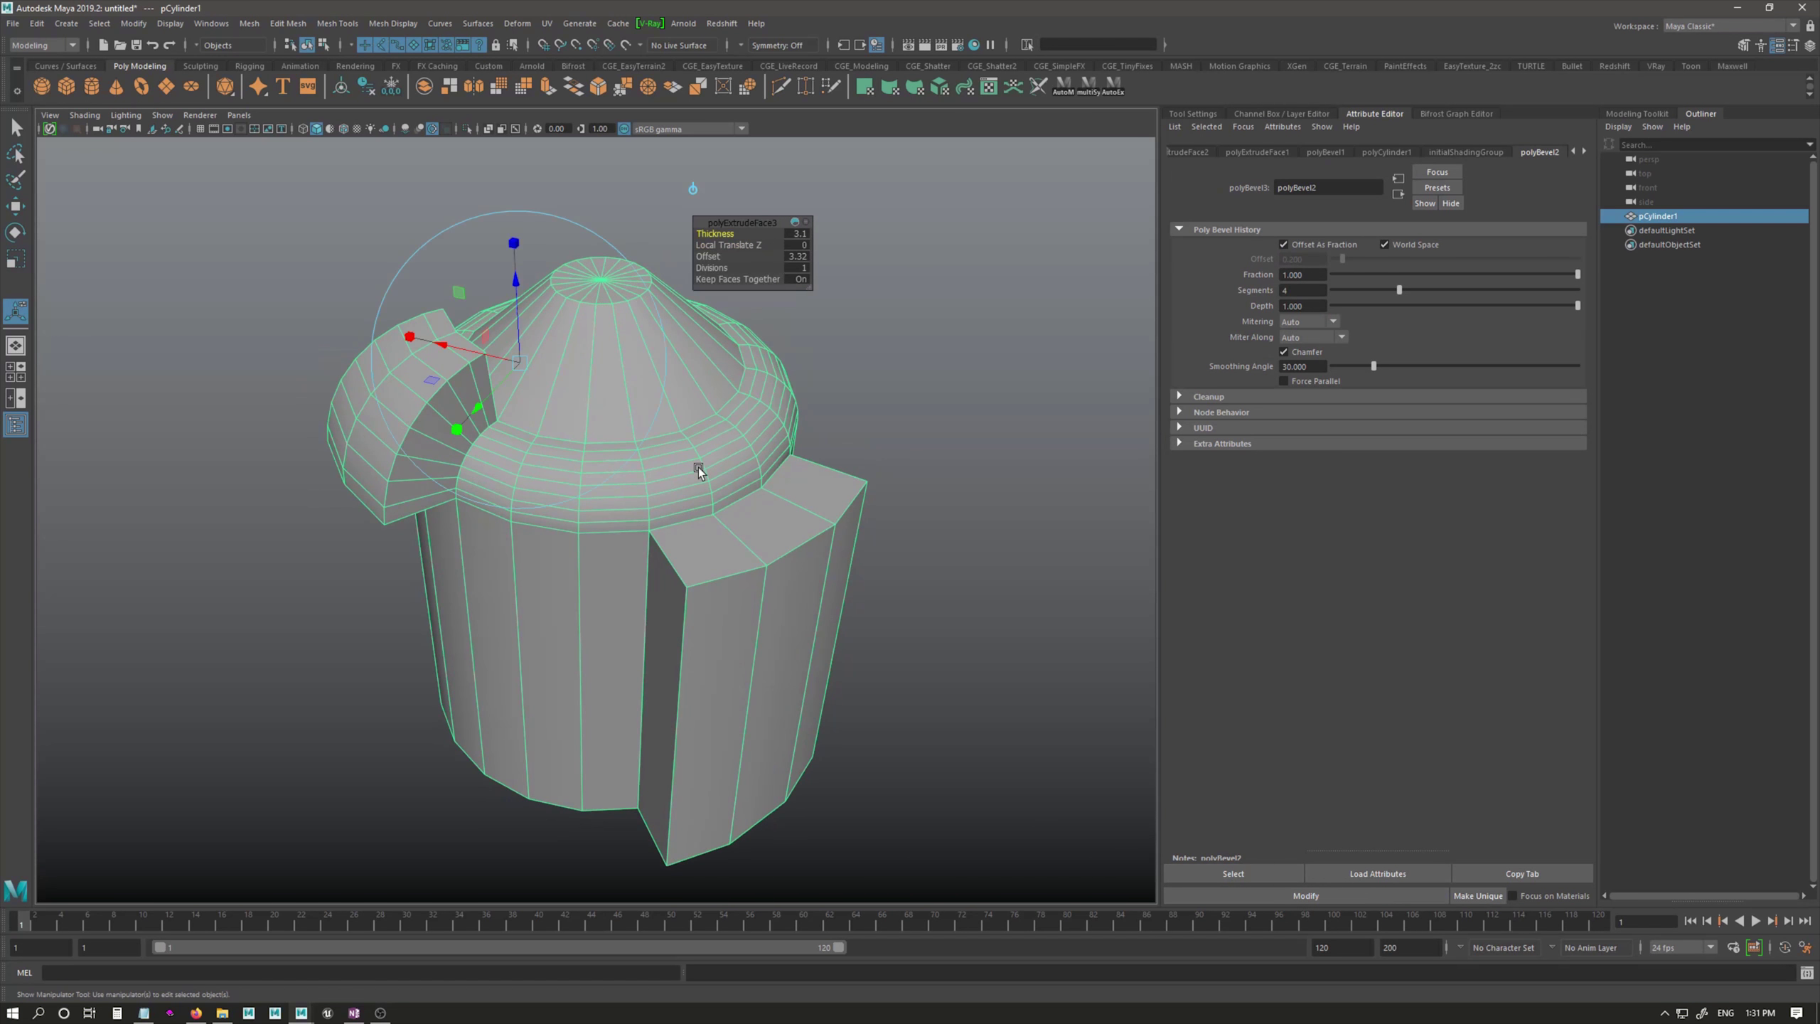
{"action": "key", "text": "ctrl+z"}
{"action": "key", "text": "ctrl+z"}
Step: Reselect the cylinder and orbit around to inspect the unbevelled model
{"action": "left_click", "coordinate": [656, 437]}
{"action": "mouse_move", "coordinate": [593, 393]}
{"action": "left_mouse_down", "text": "alt"}
{"action": "mouse_move", "coordinate": [579, 381]}
{"action": "mouse_move", "coordinate": [693, 464]}
{"action": "left_mouse_up", "text": "alt"}
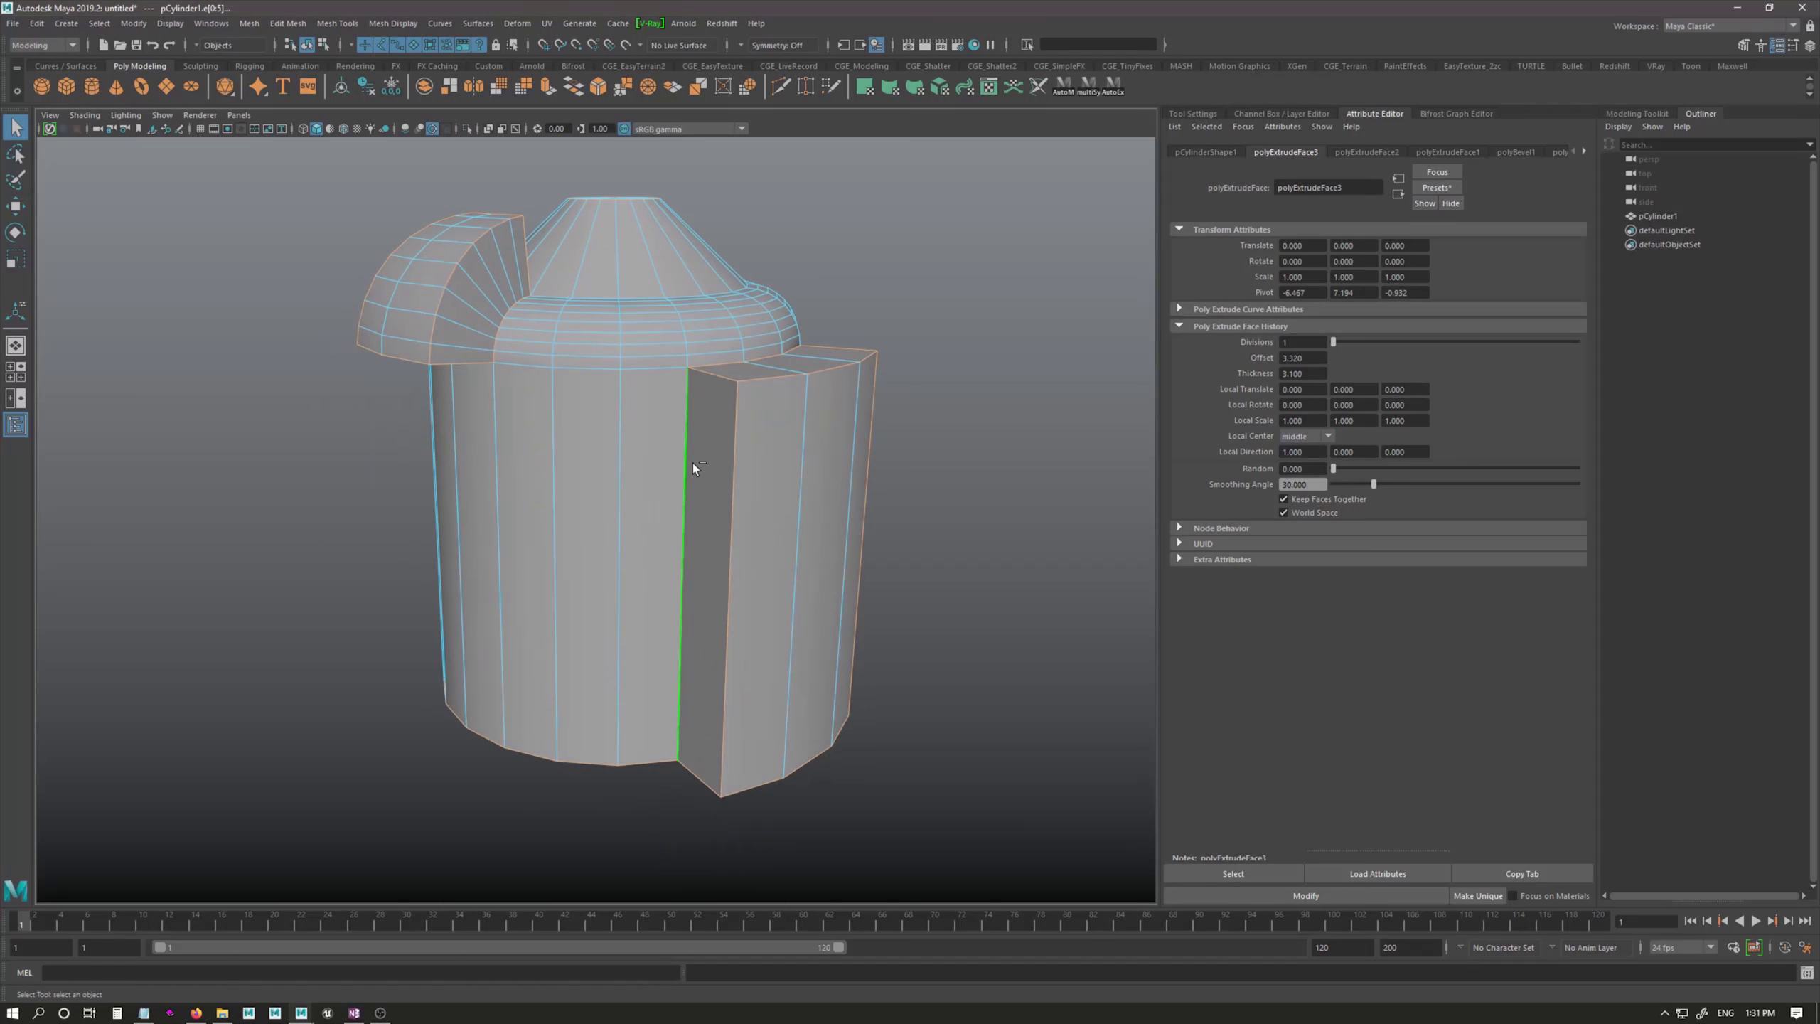
{"action": "mouse_move", "coordinate": [723, 629]}
{"action": "left_mouse_down", "text": "alt"}
{"action": "mouse_move", "coordinate": [726, 485]}
{"action": "mouse_move", "coordinate": [412, 519]}
{"action": "left_mouse_up", "text": "alt"}
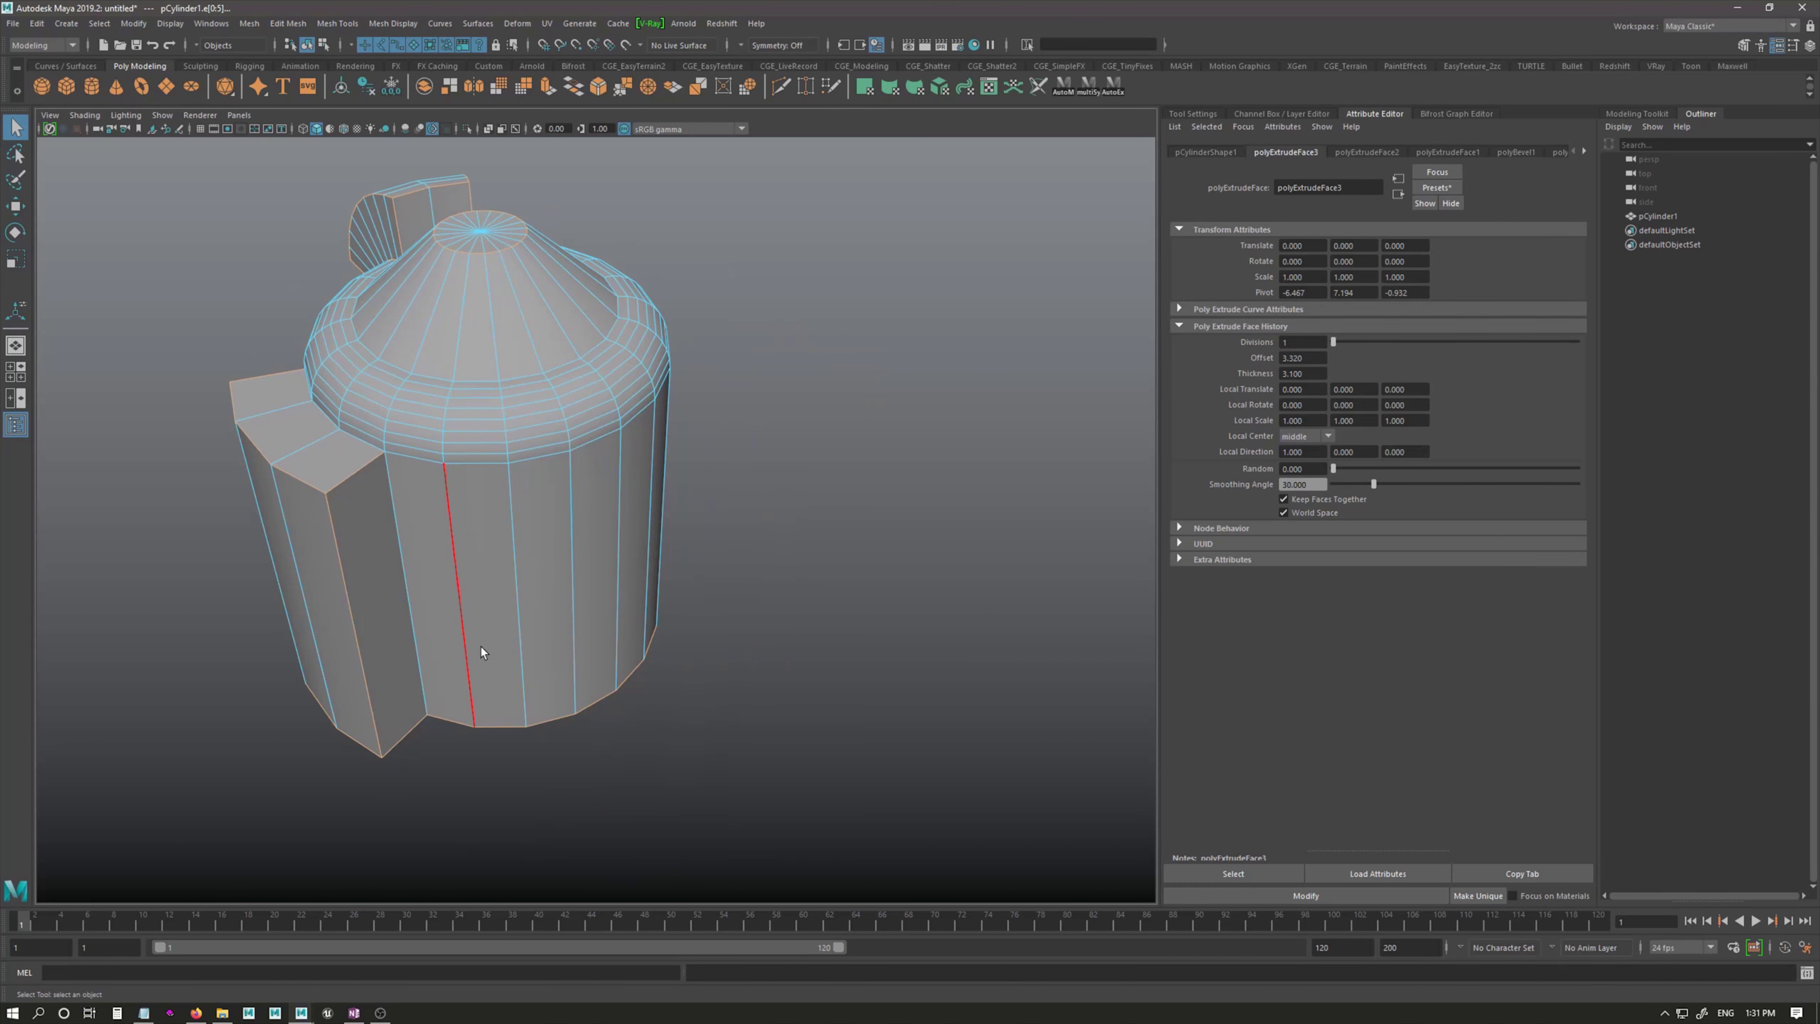
{"action": "left_click_drag", "start_coordinate": [466, 633], "coordinate": [684, 538], "text": "alt"}
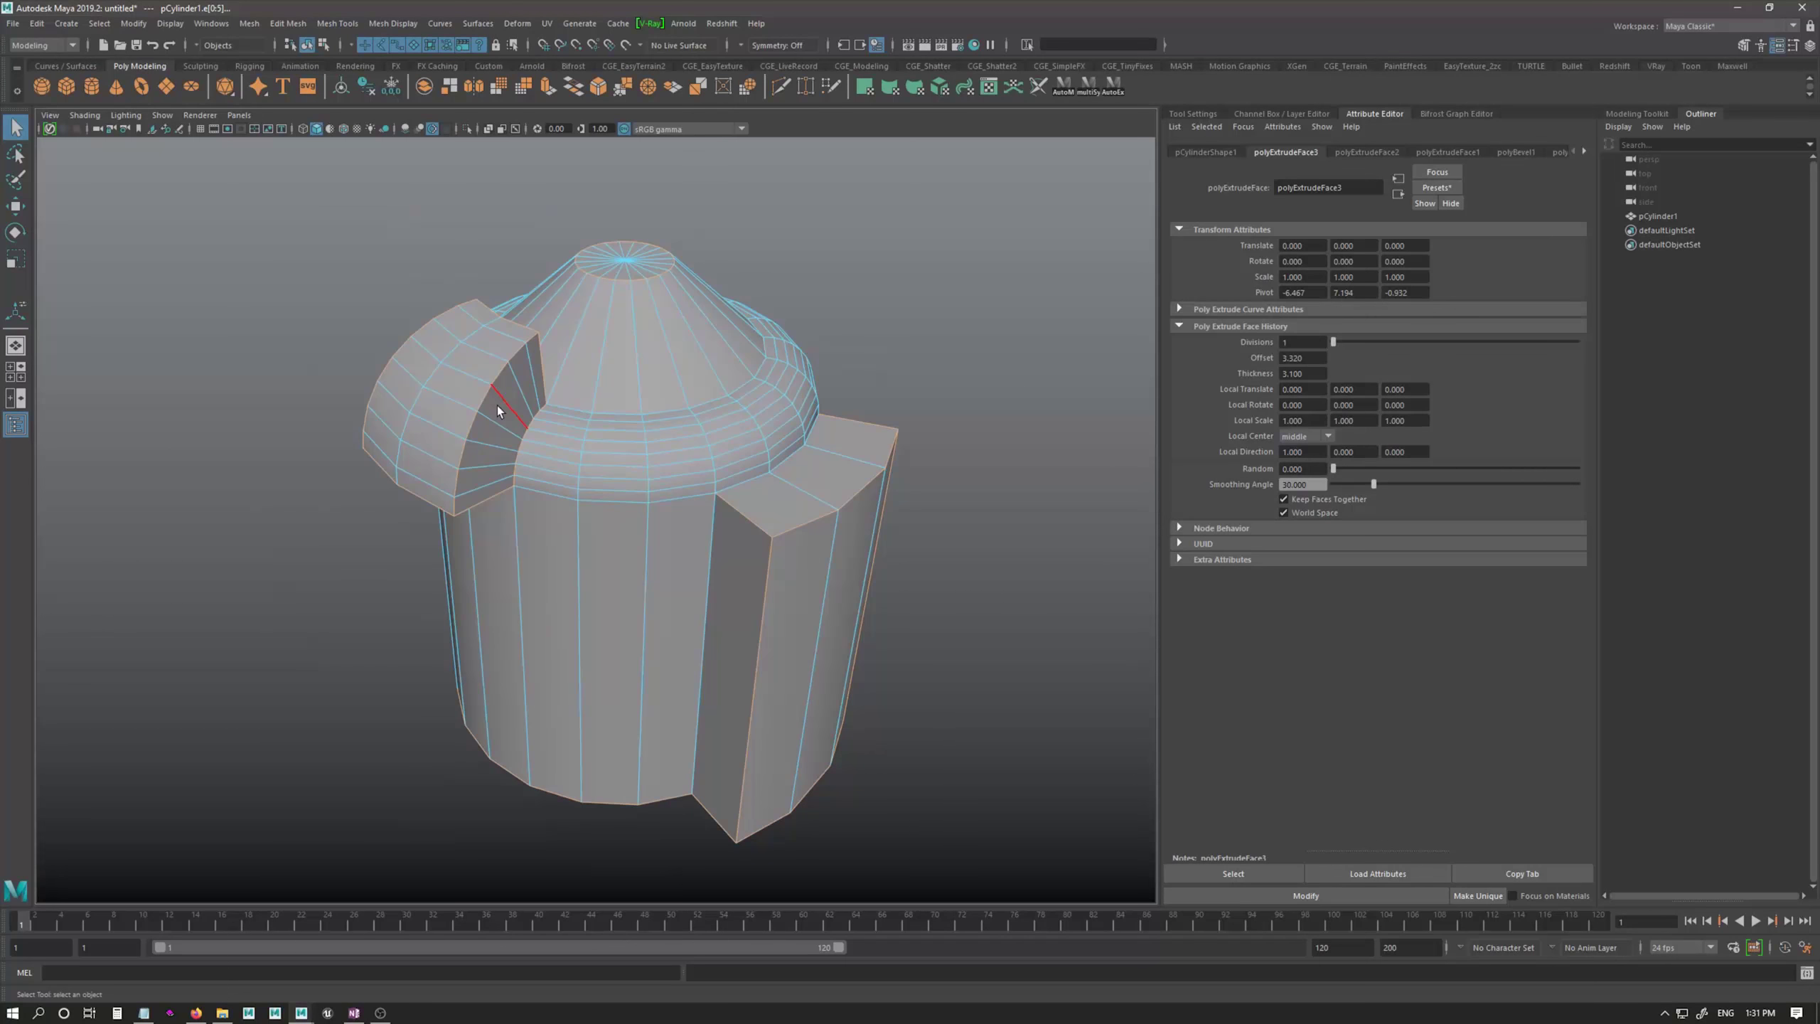